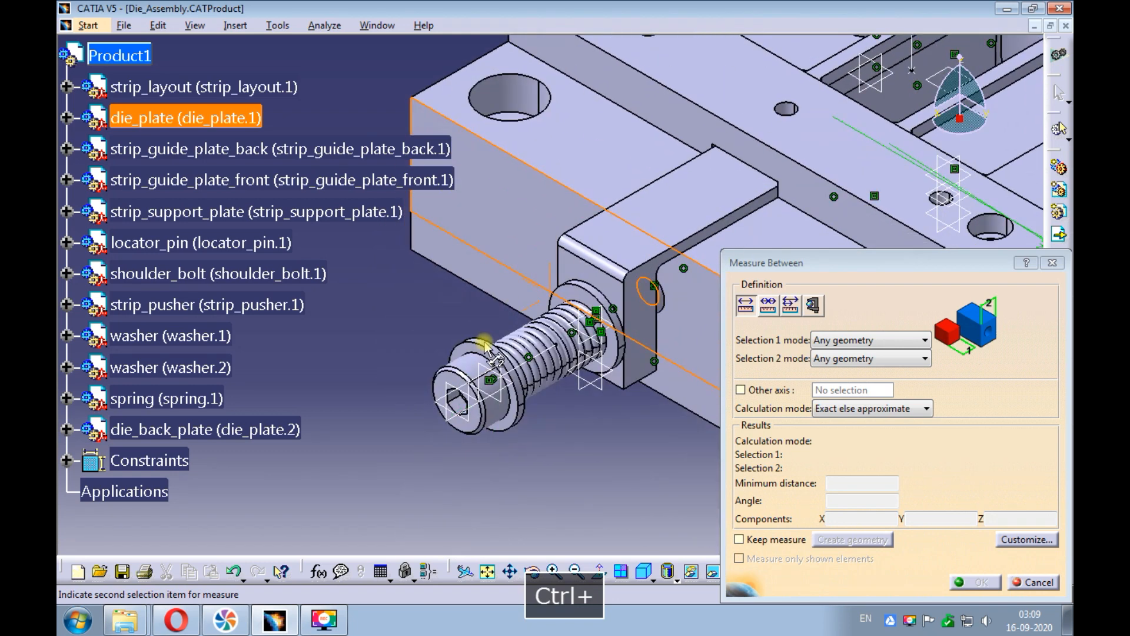
Measure the distance from the die plate's side face to the shoulder bolt's head face, and close the measurement without keeping it
{"action": "left_click", "coordinate": [391, 430]}
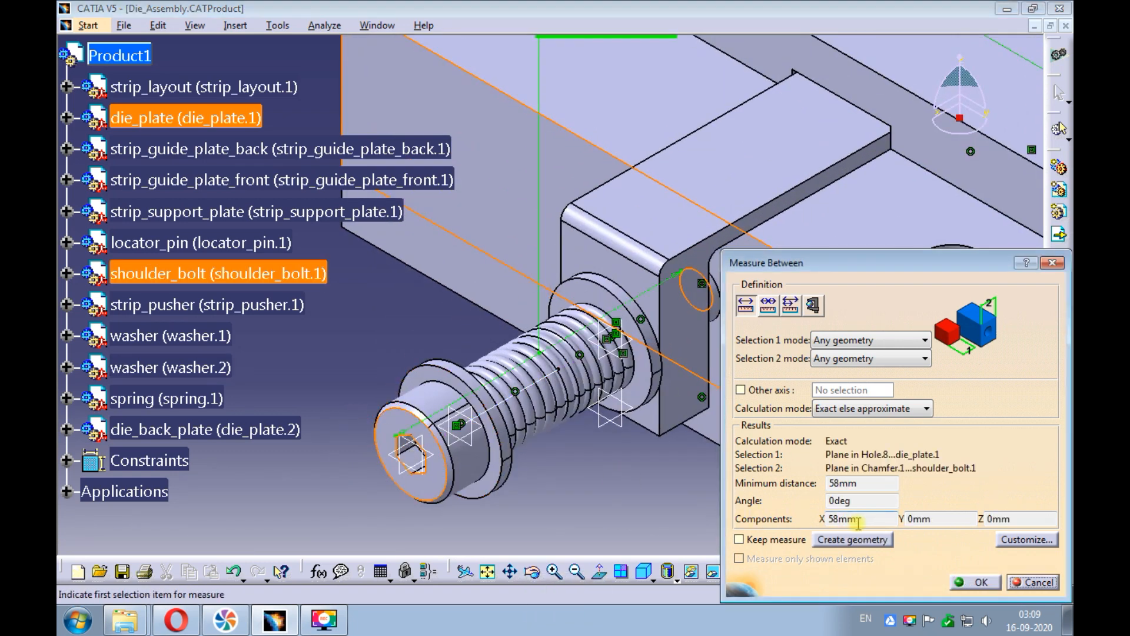
{"action": "middle_click_drag", "start_coordinate": [419, 329], "coordinate": [419, 352], "text": "ctrl"}
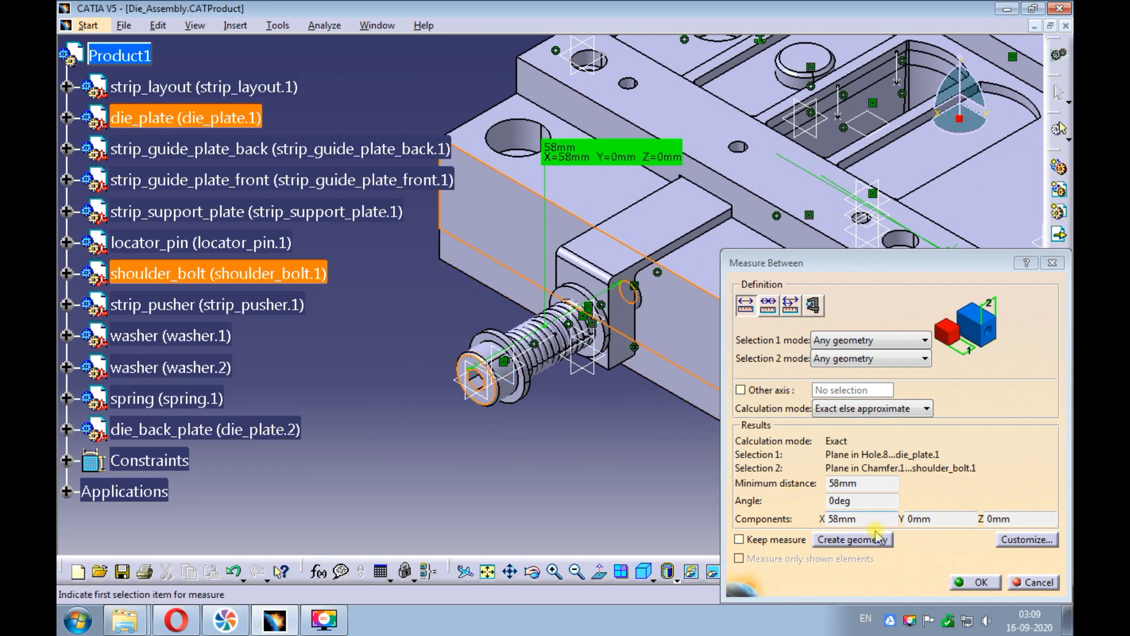
{"action": "left_click", "coordinate": [1023, 583]}
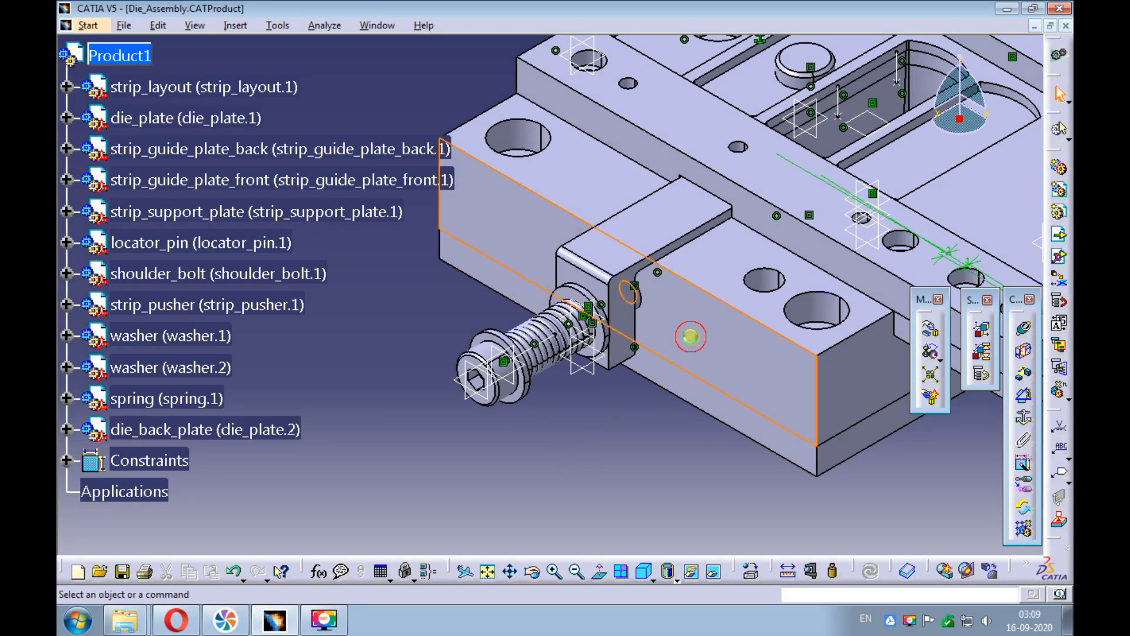
Open the die_plate part in its own window from the assembly
{"action": "right_click", "coordinate": [690, 336]}
{"action": "mouse_move", "coordinate": [733, 545]}
{"action": "left_click", "coordinate": [865, 568]}
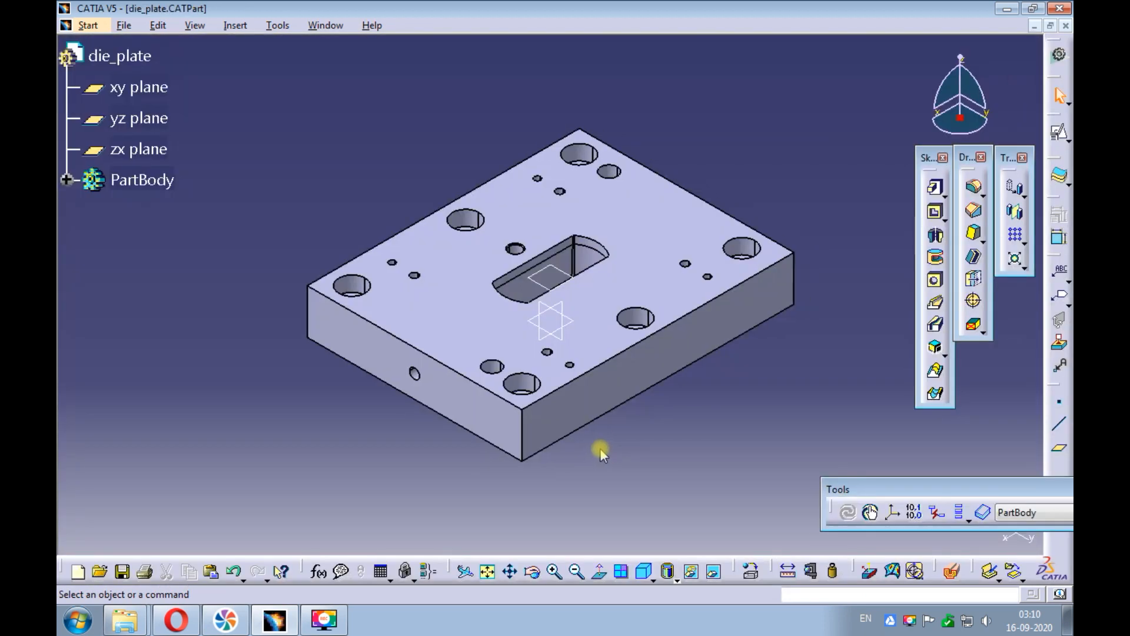
Save the die plate as a new document named die_shoe in the Blanking_Die folder
{"action": "left_click", "coordinate": [123, 25]}
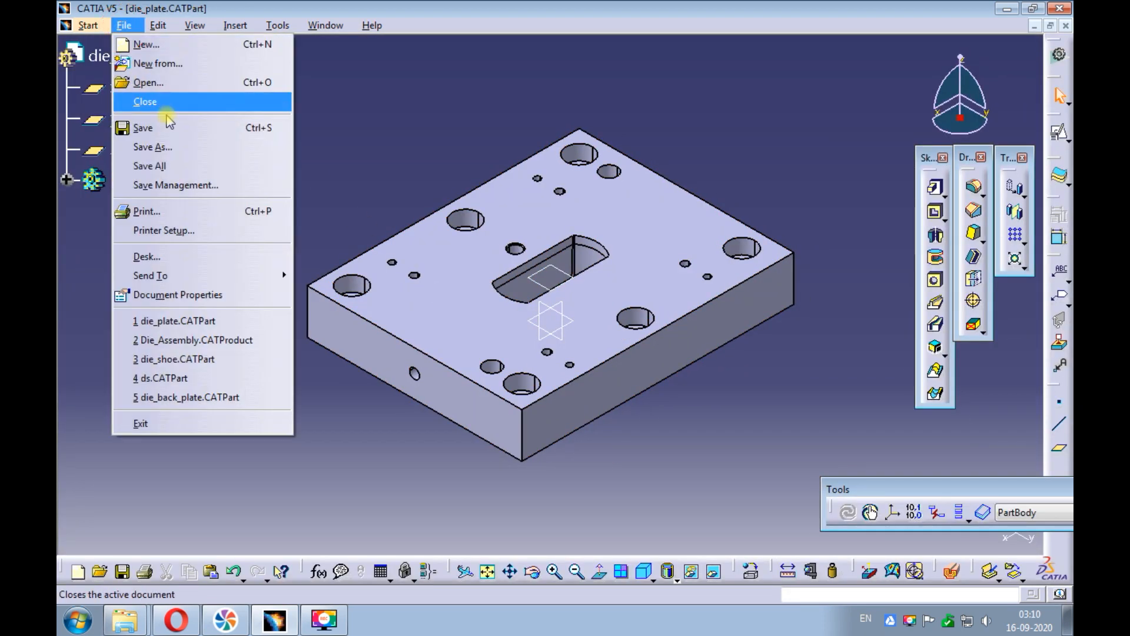
{"action": "left_click", "coordinate": [154, 147]}
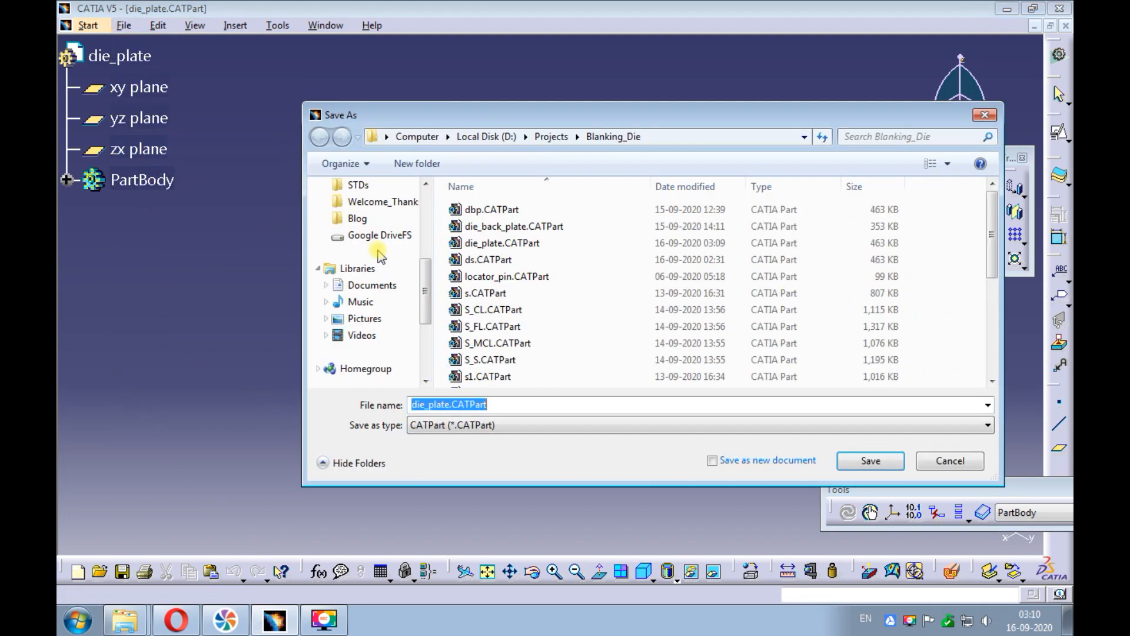
{"action": "left_click", "coordinate": [717, 465]}
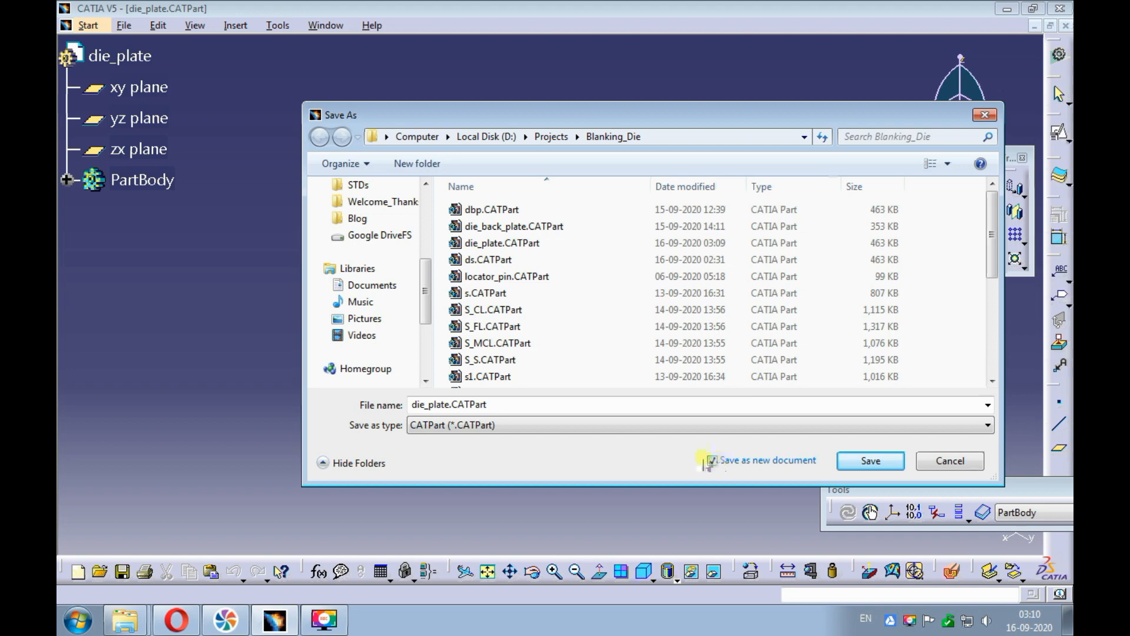
{"action": "left_click", "coordinate": [514, 404]}
{"action": "type", "text": "di"}
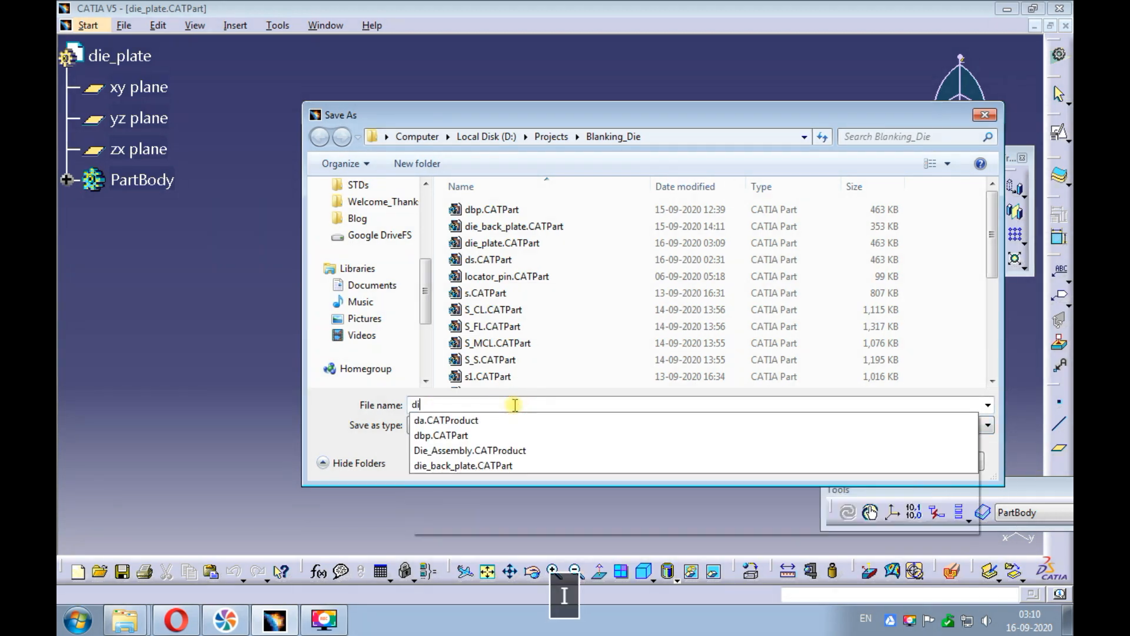
{"action": "type", "text": "e_shoe"}
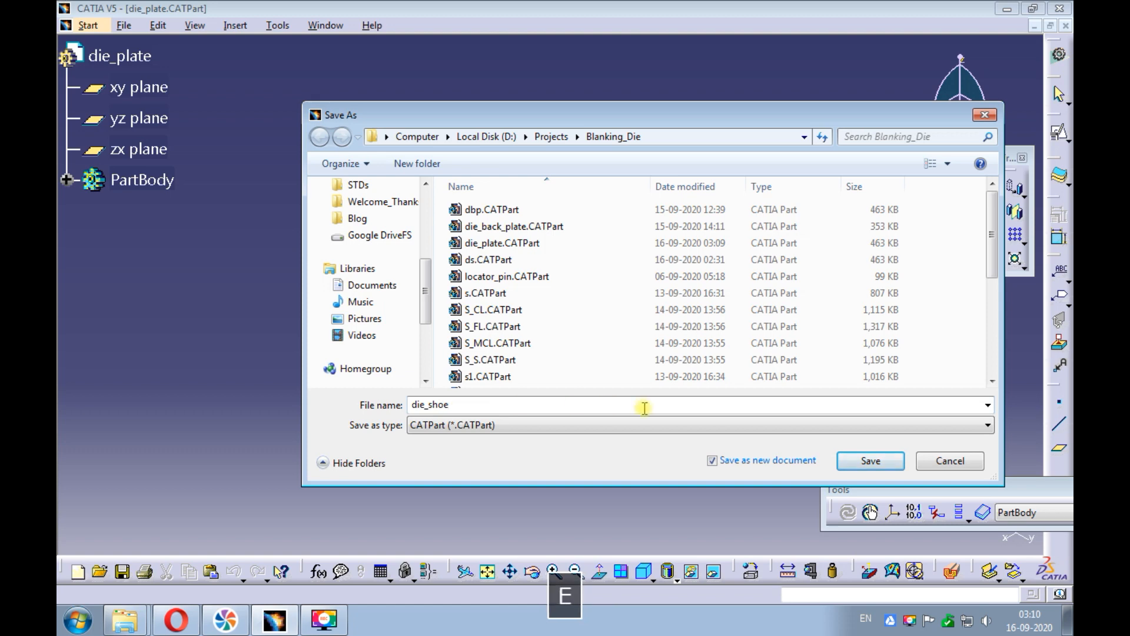
{"action": "left_click", "coordinate": [871, 461]}
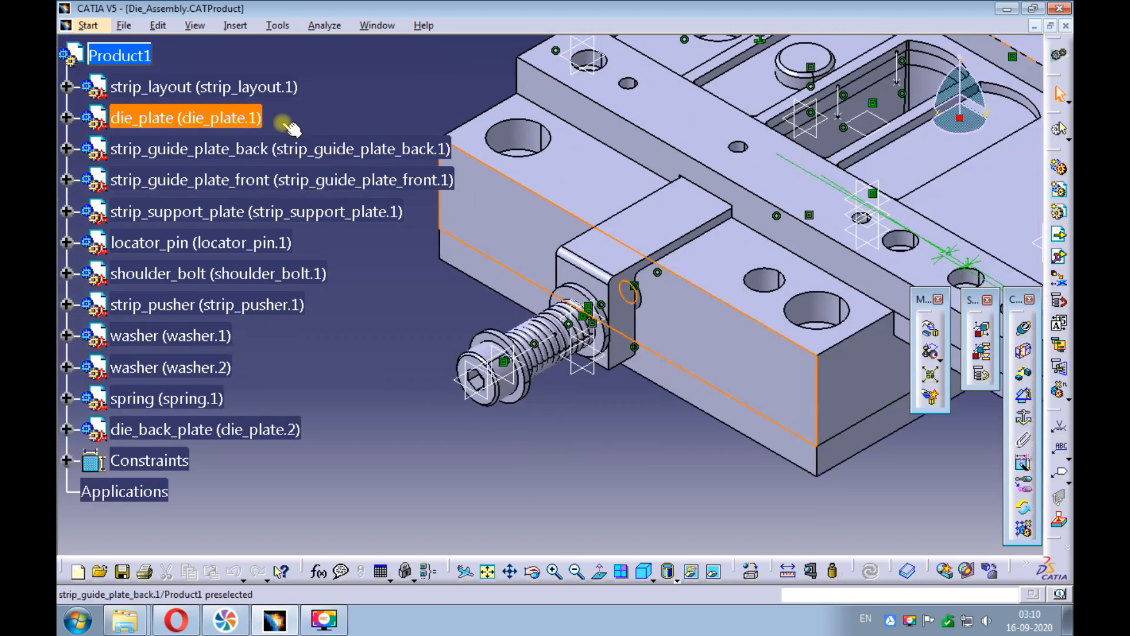
Open the die_shoe.CATPart file
{"action": "left_click", "coordinate": [124, 25]}
{"action": "left_click", "coordinate": [135, 78]}
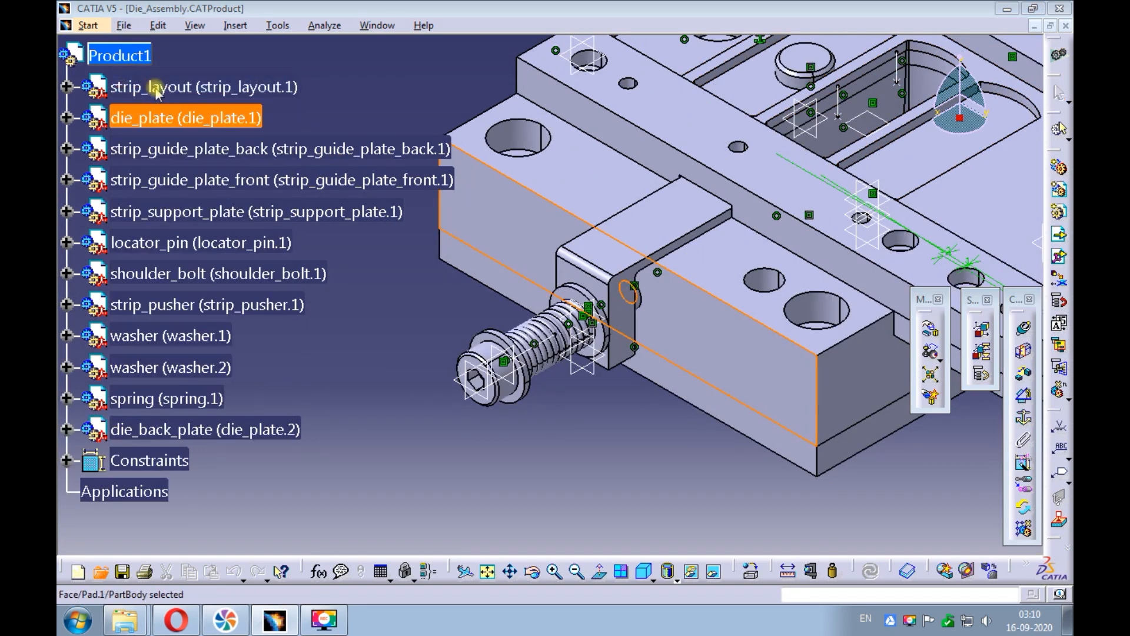
{"action": "left_click", "coordinate": [506, 292]}
{"action": "left_click", "coordinate": [870, 460]}
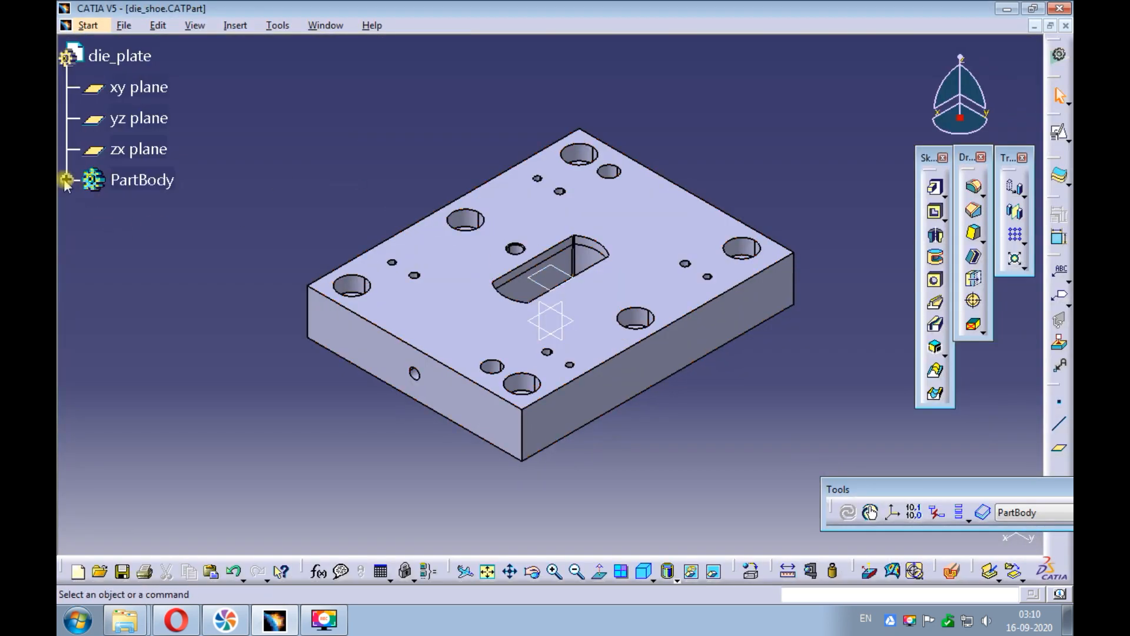
Edit Sketch.2 of Pad.1 and set the offset from the die opening to the outline's lower edge to 120 mm
{"action": "left_click", "coordinate": [66, 180]}
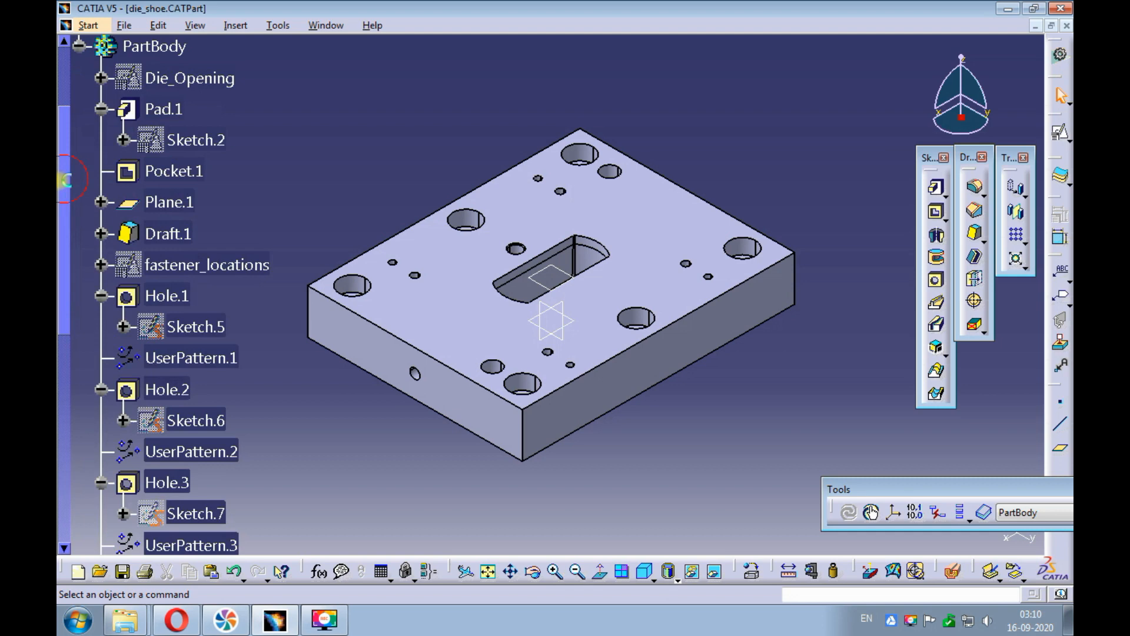
{"action": "left_click", "coordinate": [195, 141]}
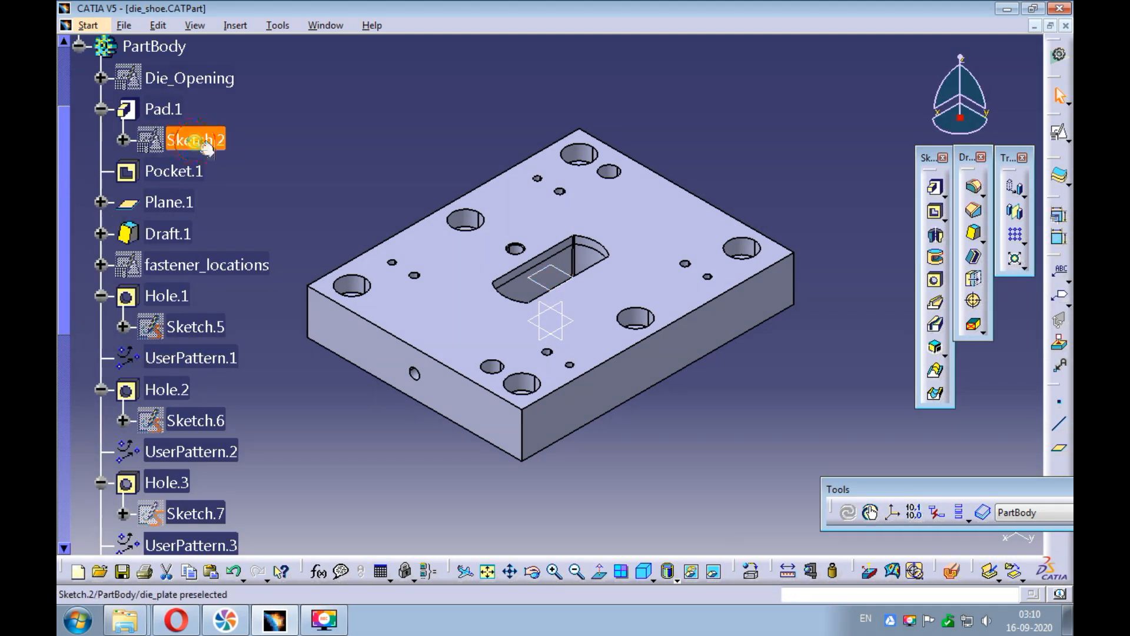
{"action": "right_click", "coordinate": [206, 146]}
{"action": "mouse_move", "coordinate": [259, 456]}
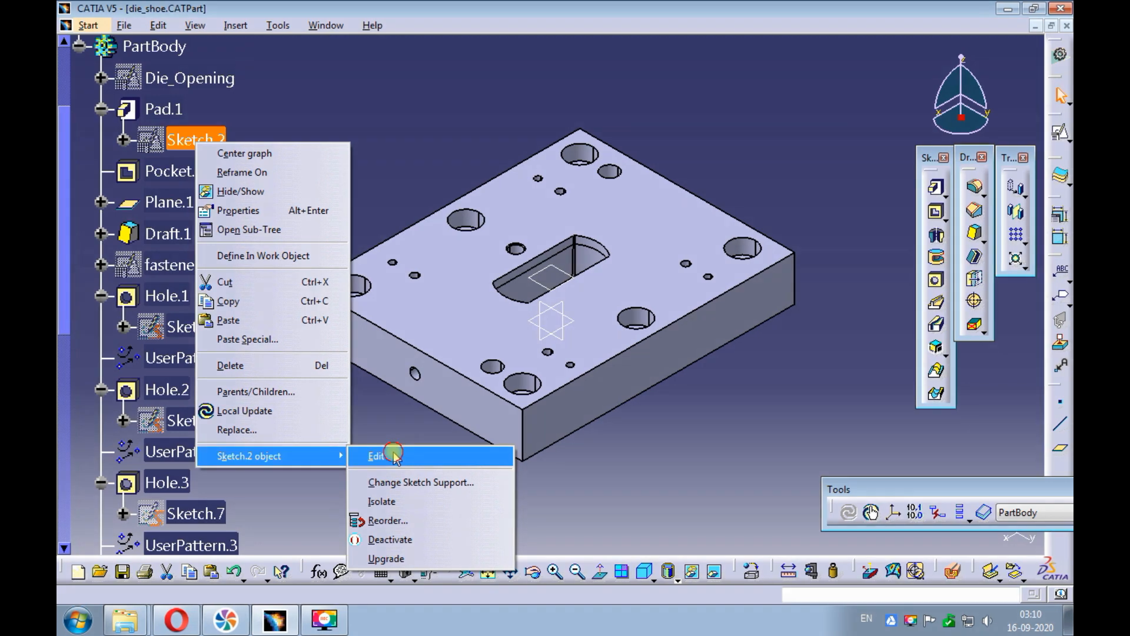
{"action": "left_click", "coordinate": [377, 456]}
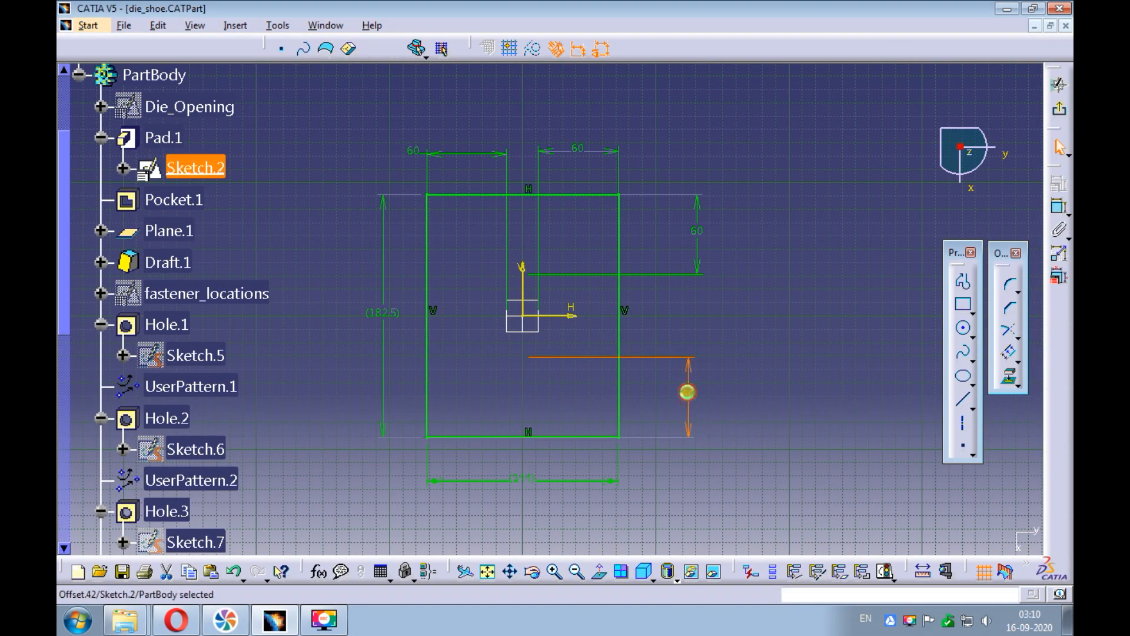
{"action": "double_click", "coordinate": [688, 393]}
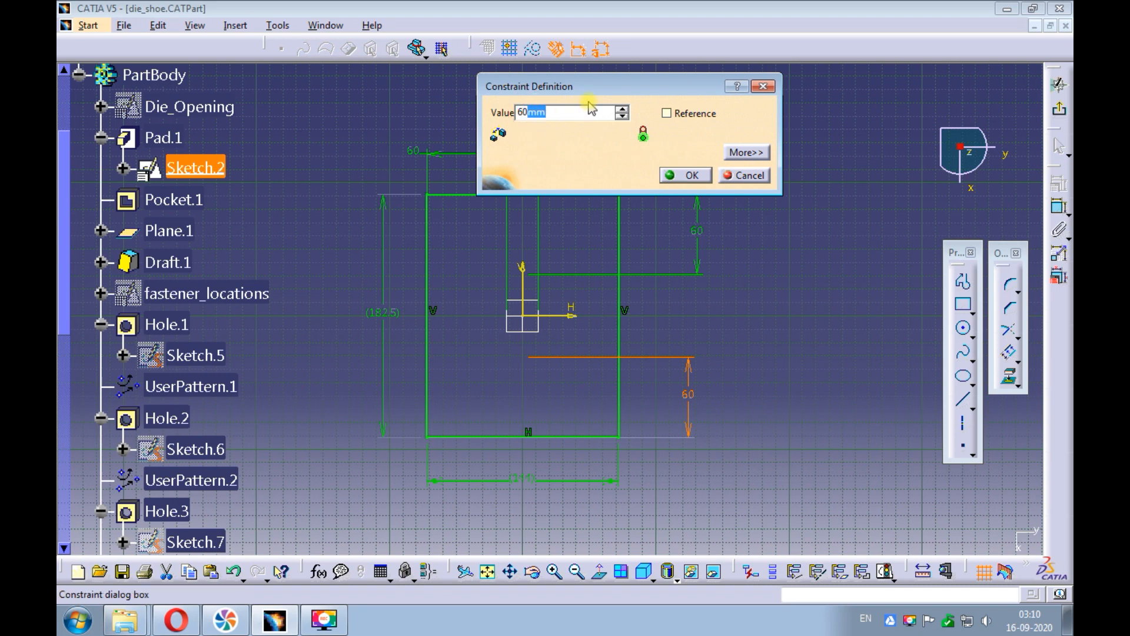
{"action": "type", "text": "120"}
{"action": "key", "text": "Return"}
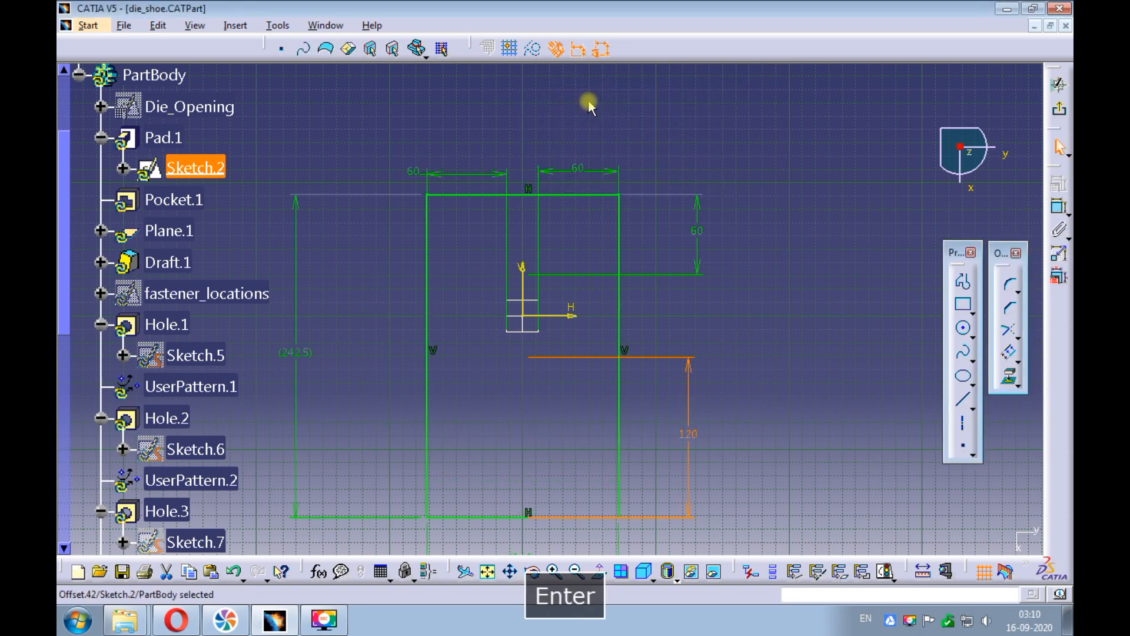
Set the offset from the die opening to the outline's upper edge to 60+60 mm
{"action": "double_click", "coordinate": [699, 232]}
{"action": "left_click", "coordinate": [533, 112]}
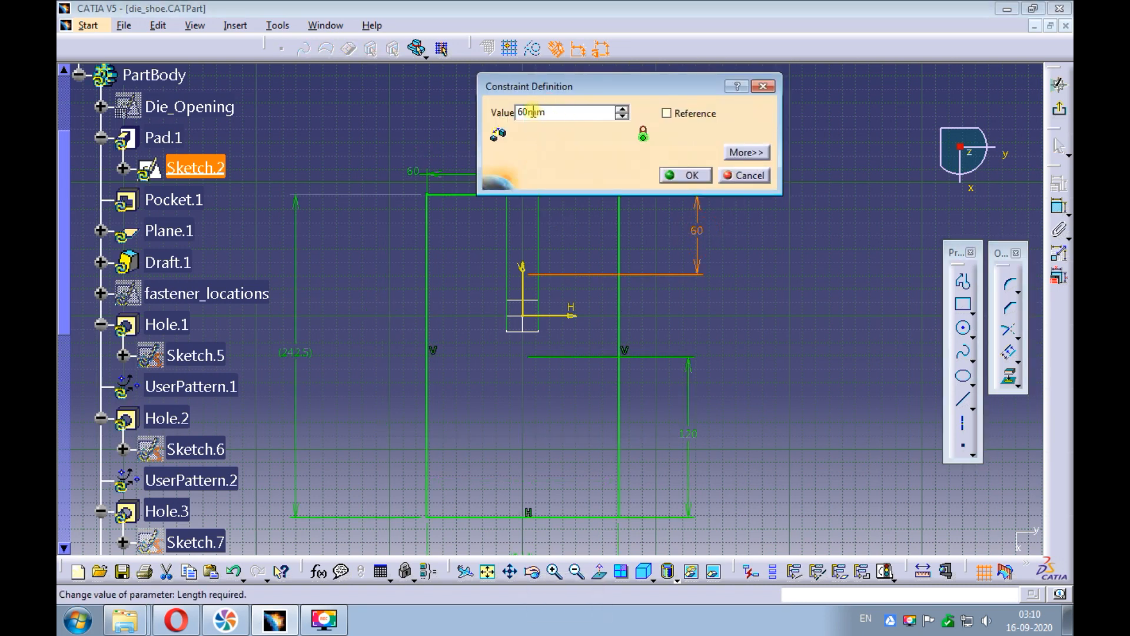
{"action": "double_click", "coordinate": [530, 112]}
{"action": "type", "text": "60+60"}
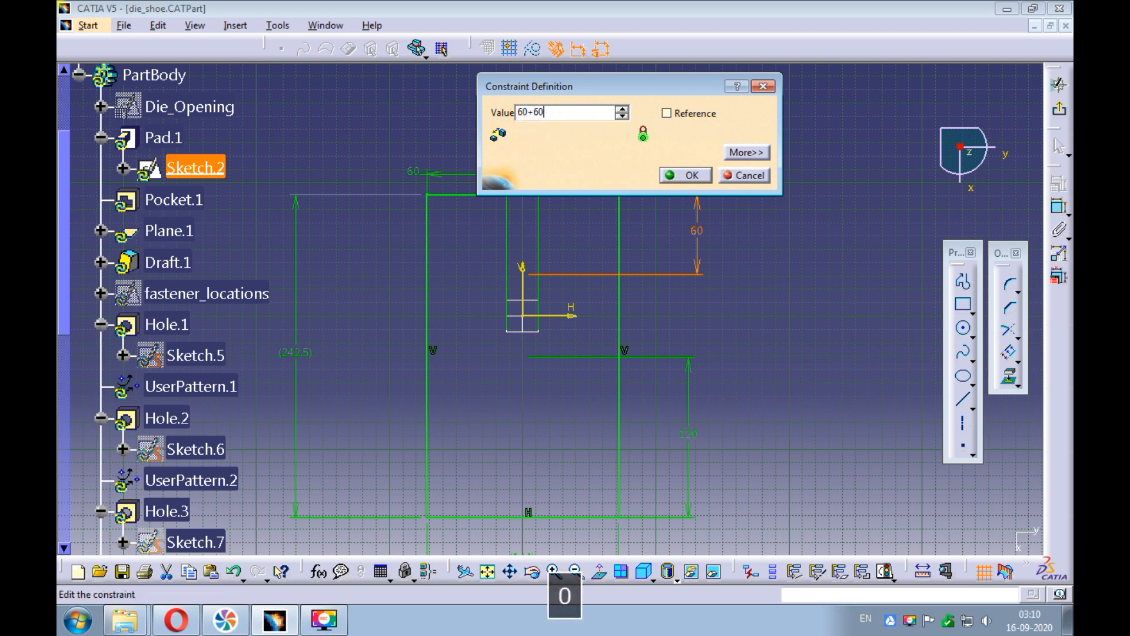
{"action": "key", "text": "Return"}
{"action": "key", "text": "Return"}
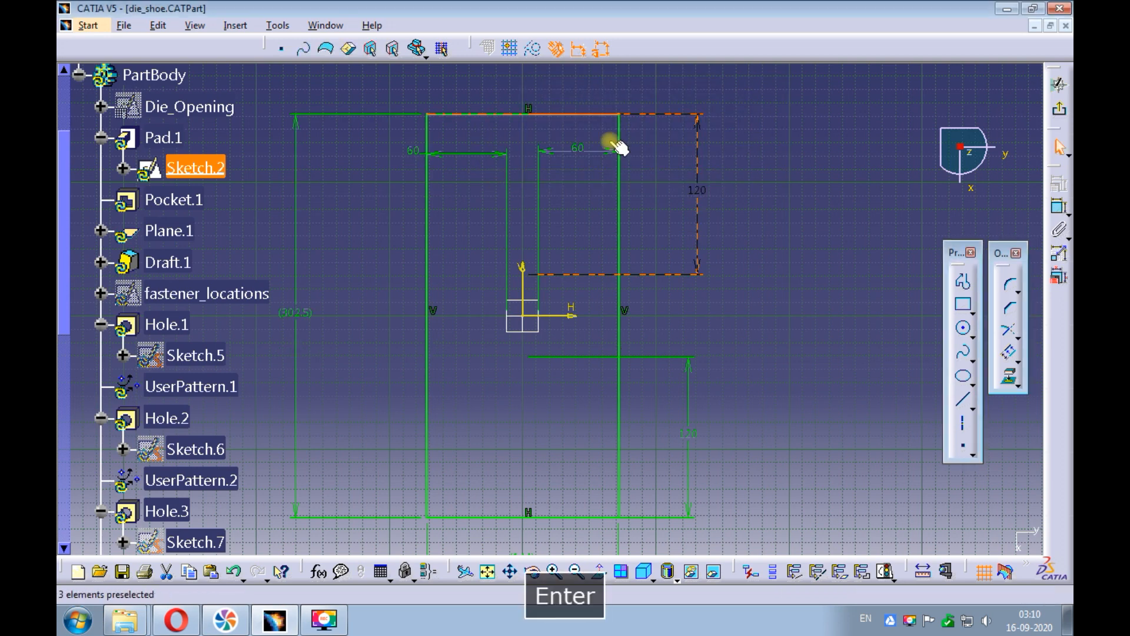
Set the offsets to the outline's left and right edges to 60+60 mm each
{"action": "double_click", "coordinate": [412, 152]}
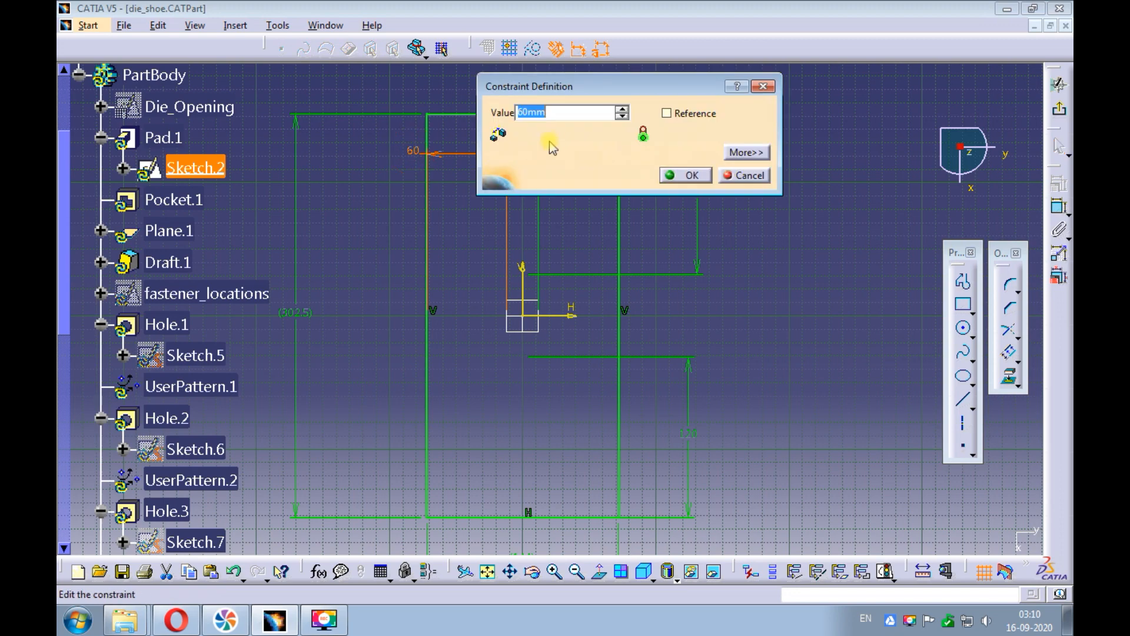
{"action": "left_click", "coordinate": [549, 112]}
{"action": "type", "text": "+60"}
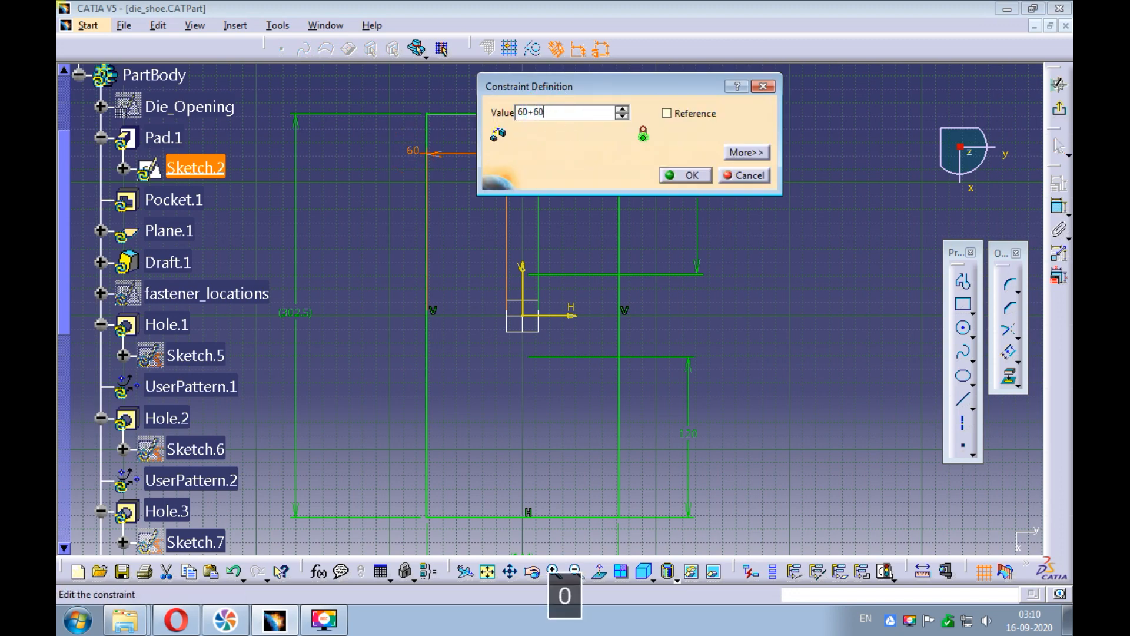
{"action": "key", "text": "Return"}
{"action": "double_click", "coordinate": [579, 149]}
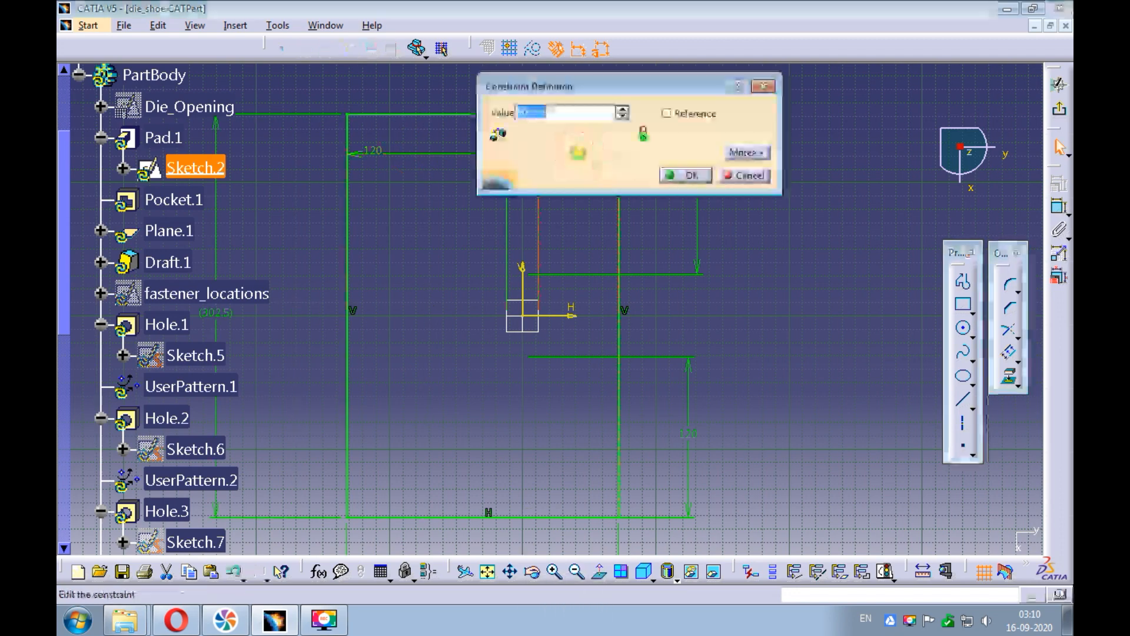
{"action": "left_click", "coordinate": [532, 112]}
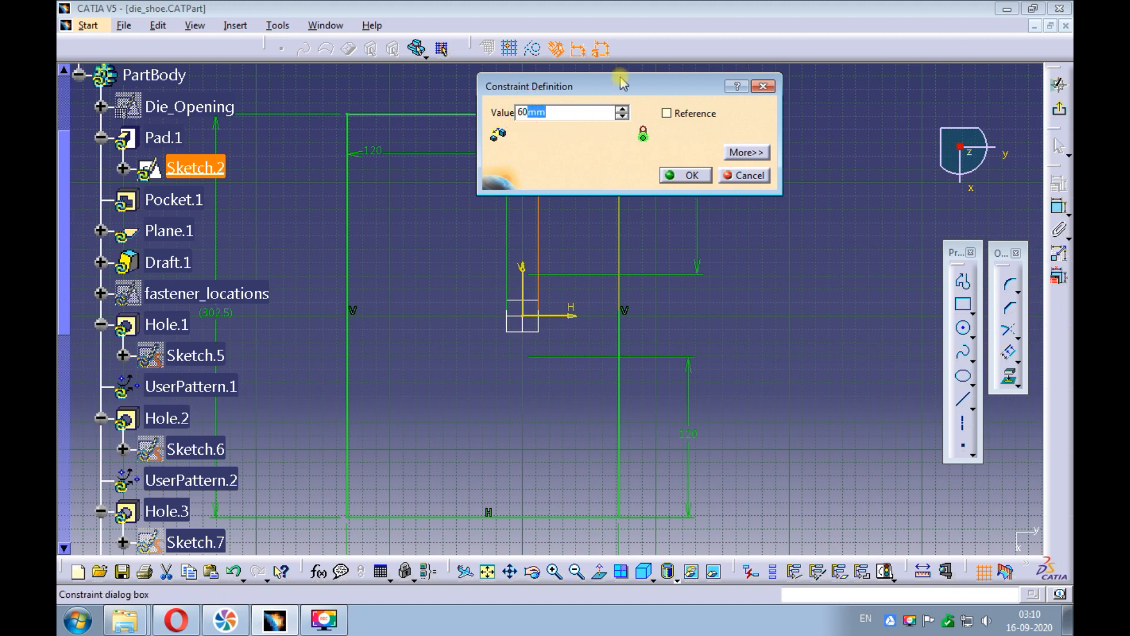
{"action": "type", "text": "+60"}
{"action": "key", "text": "Return"}
Spread out the offset dimensions around the outline and exit the sketch to update the enlarged plate
{"action": "middle_click_drag", "start_coordinate": [605, 172], "coordinate": [718, 232], "text": "ctrl"}
{"action": "left_click", "coordinate": [719, 231]}
{"action": "left_click_drag", "start_coordinate": [669, 367], "coordinate": [769, 368]}
{"action": "mouse_move", "coordinate": [699, 223]}
{"action": "middle_mouse_down", "text": "ctrl"}
{"action": "mouse_move", "coordinate": [701, 123]}
{"action": "mouse_move", "coordinate": [575, 212]}
{"action": "mouse_move", "coordinate": [580, 355]}
{"action": "middle_mouse_up", "text": "ctrl"}
{"action": "left_click_drag", "start_coordinate": [605, 342], "coordinate": [783, 328]}
{"action": "mouse_move", "coordinate": [782, 328]}
{"action": "middle_mouse_down", "text": "ctrl"}
{"action": "mouse_move", "coordinate": [620, 326]}
{"action": "mouse_move", "coordinate": [685, 322]}
{"action": "middle_mouse_up", "text": "ctrl"}
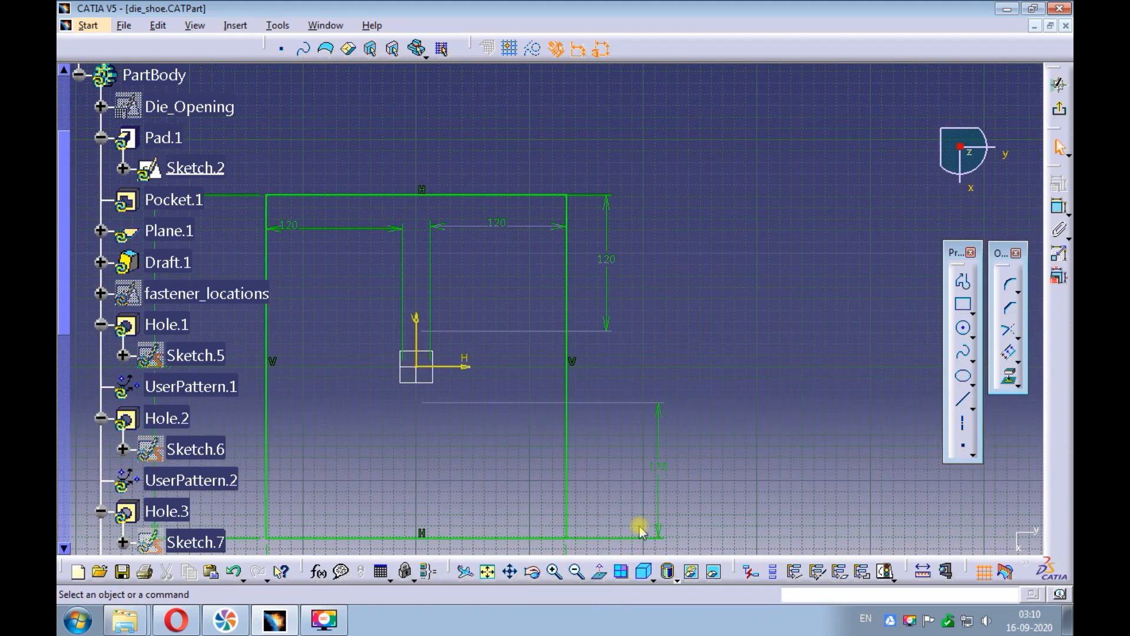
{"action": "left_click", "coordinate": [487, 571]}
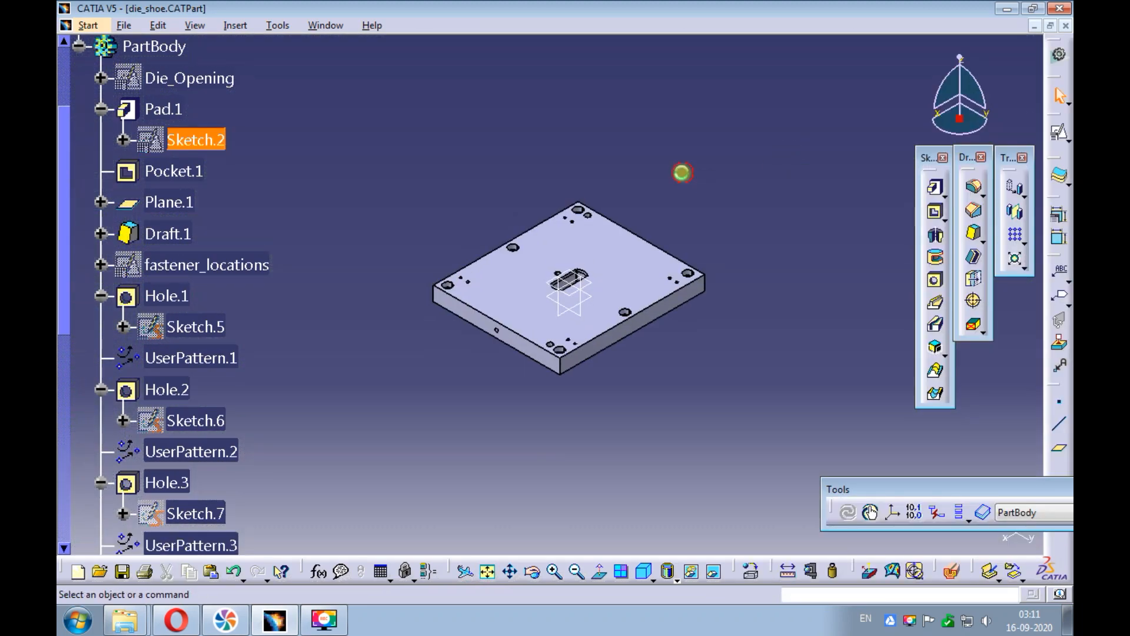
{"action": "left_click", "coordinate": [682, 173]}
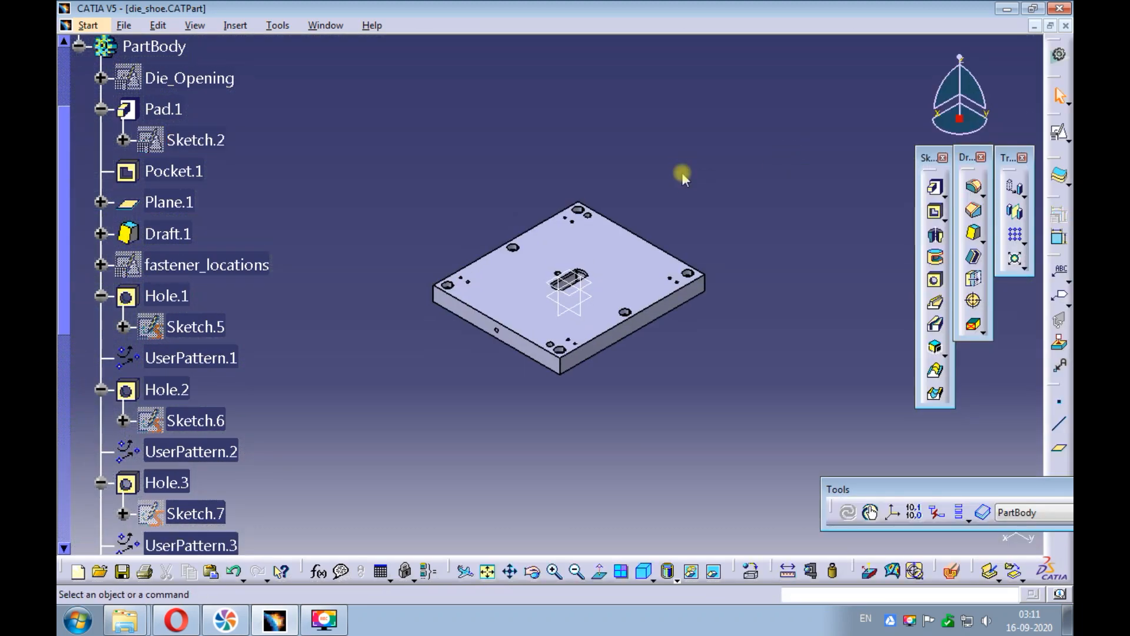
{"action": "middle_click_drag", "start_coordinate": [682, 171], "coordinate": [488, 153], "text": "ctrl"}
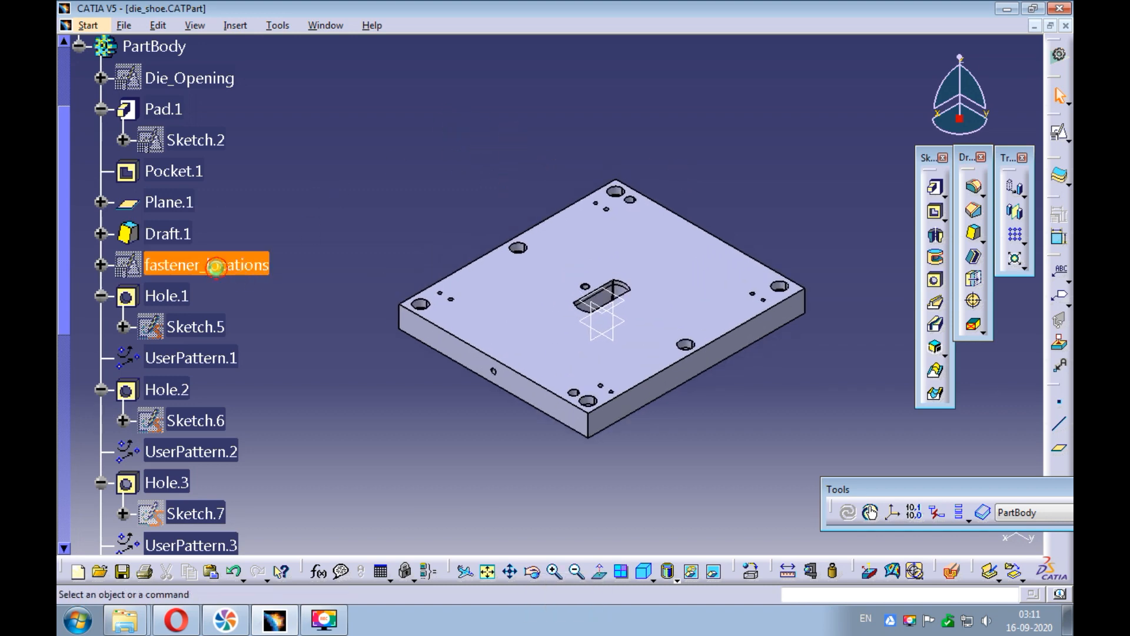
Edit the fastener_locations sketch and set the left fastener line's offset from the plate's left edge to 75 mm
{"action": "right_click", "coordinate": [225, 272]}
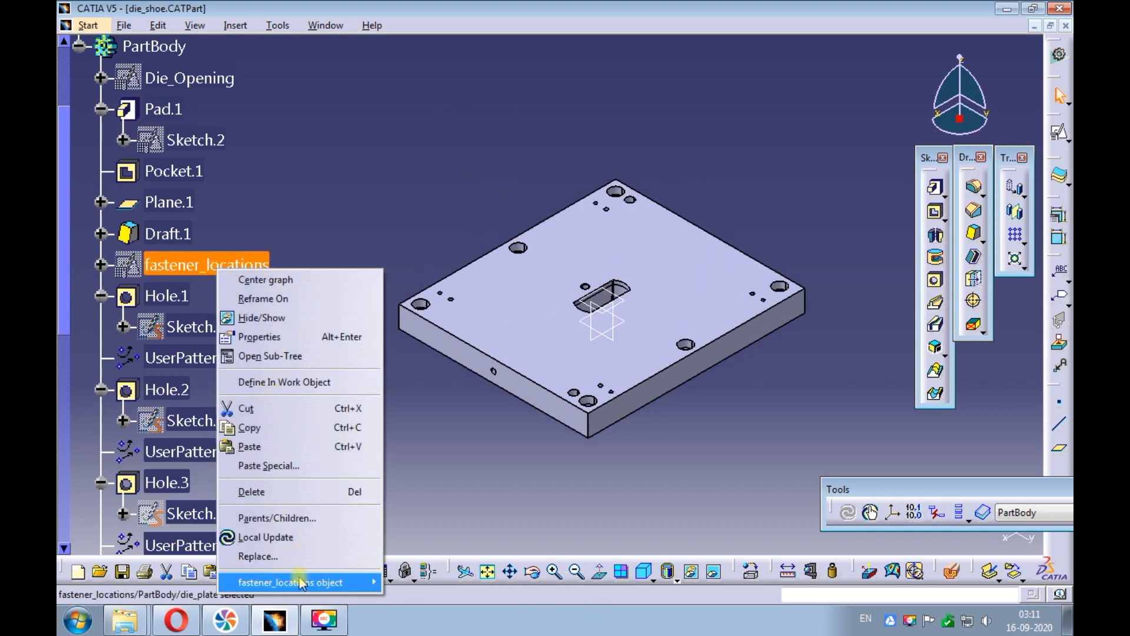
{"action": "mouse_move", "coordinate": [294, 582]}
{"action": "left_click", "coordinate": [412, 480]}
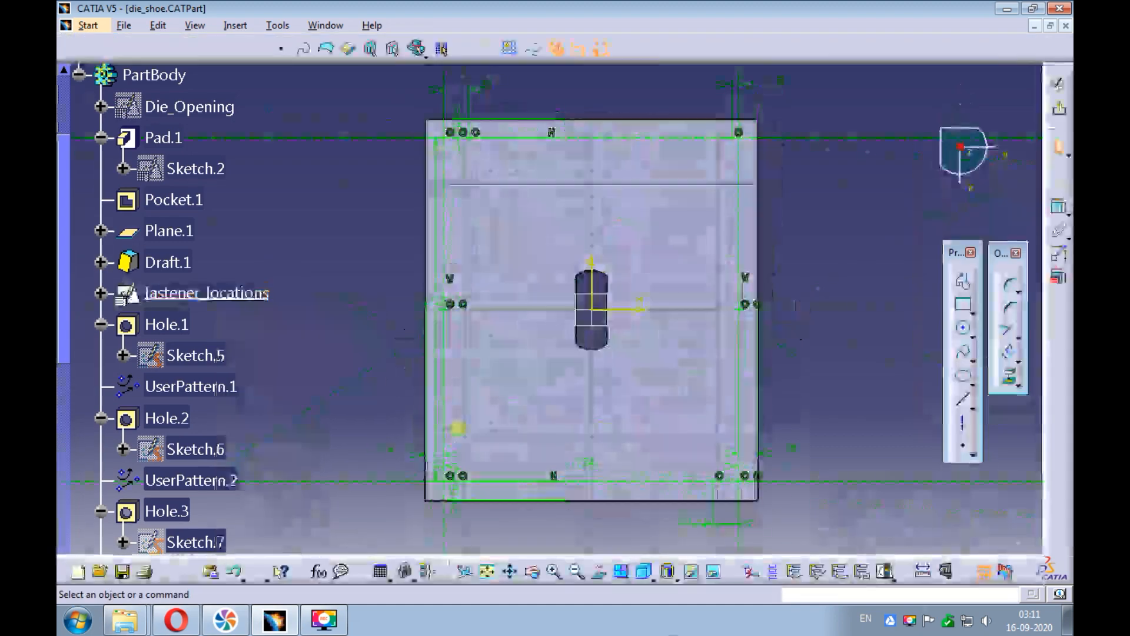
{"action": "double_click", "coordinate": [426, 409]}
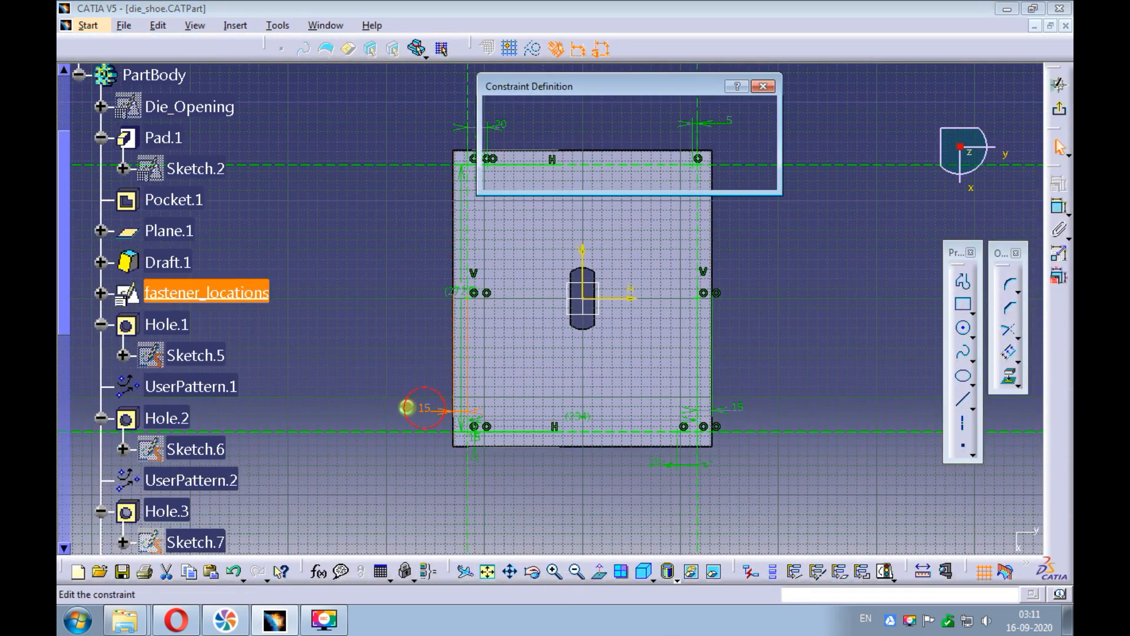
{"action": "type", "text": "70"}
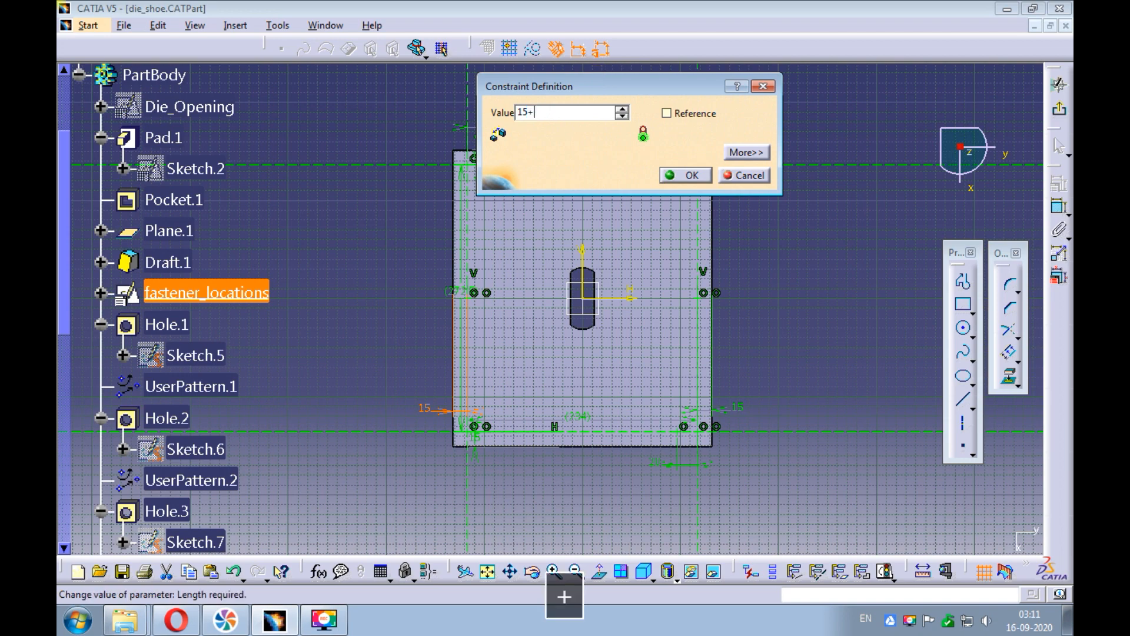
{"action": "key", "text": "Return"}
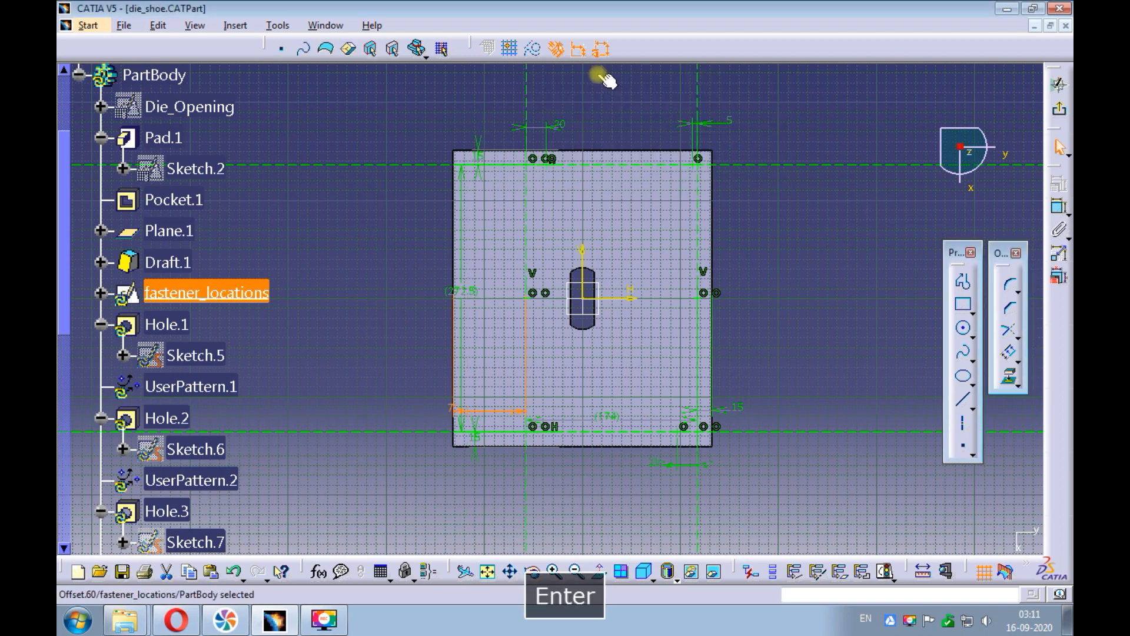
Set the right fastener line's offset from the plate's right edge to 75 mm
{"action": "double_click", "coordinate": [736, 409]}
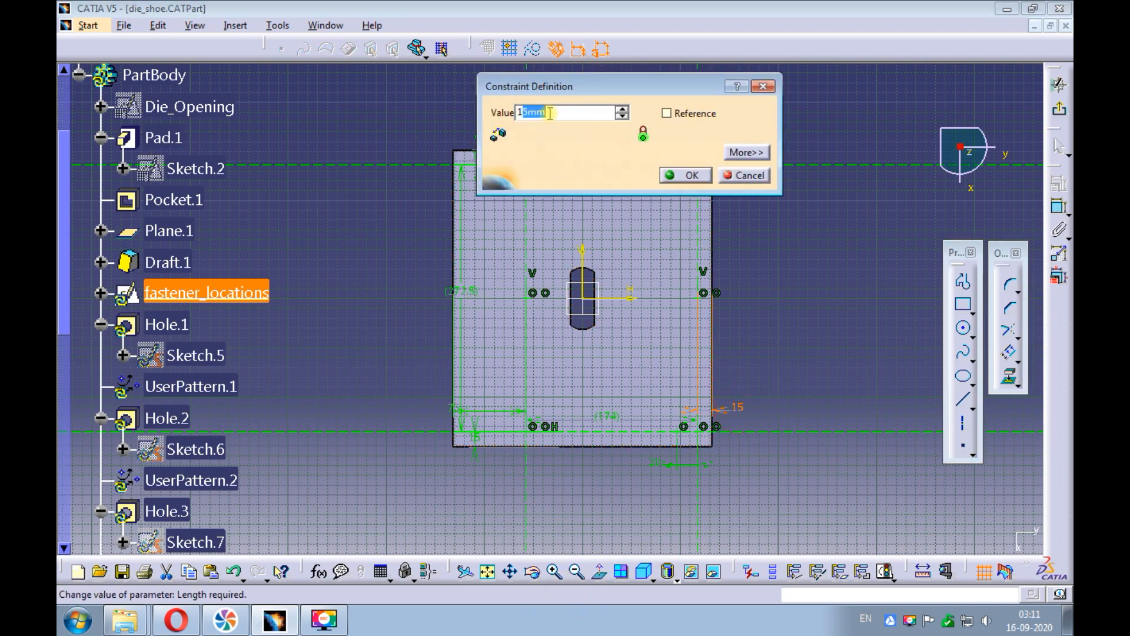
{"action": "double_click", "coordinate": [528, 113]}
{"action": "type", "text": "70"}
{"action": "key", "text": "Return"}
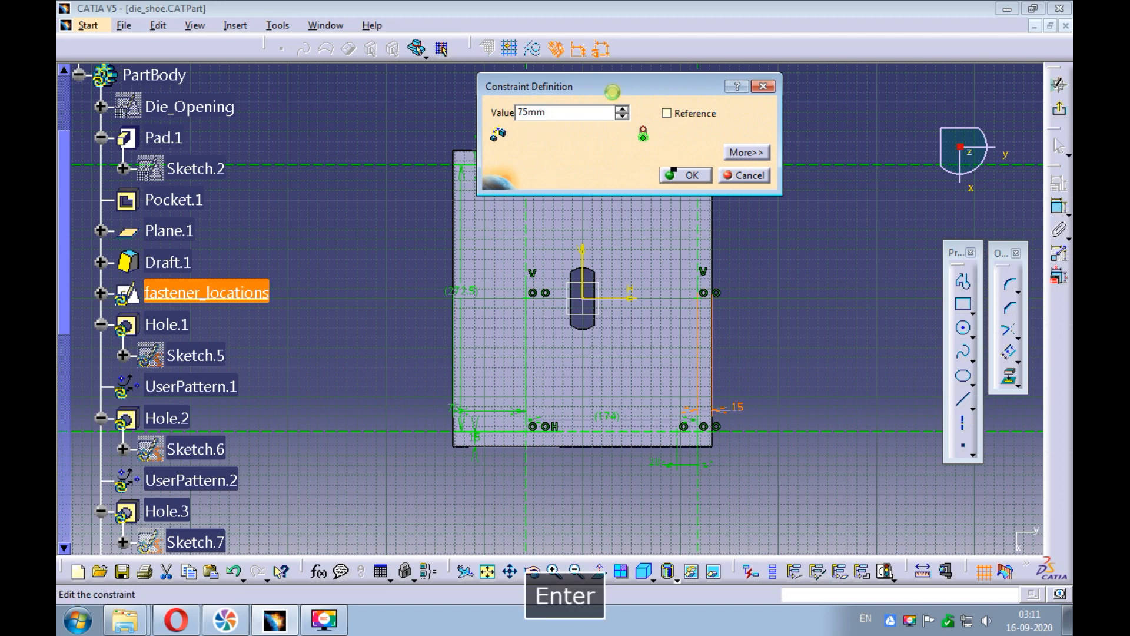
Set the upper fastener line's offset from the plate's upper edge to 15+60 mm
{"action": "double_click", "coordinate": [488, 159]}
{"action": "left_click", "coordinate": [543, 112]}
{"action": "type", "text": "+"}
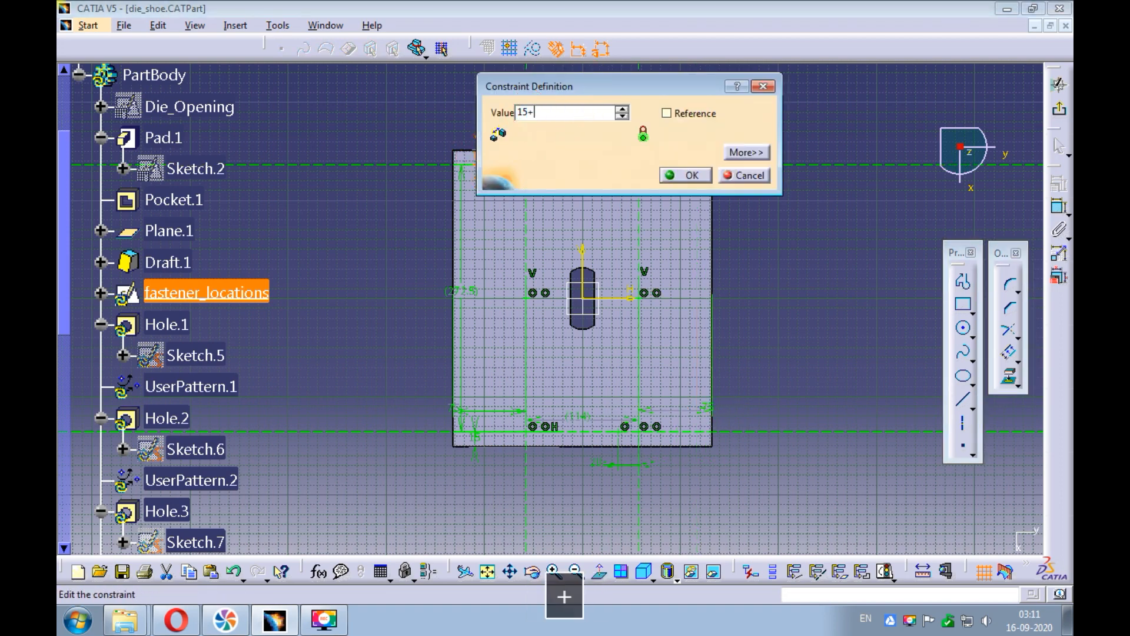
{"action": "type", "text": "60"}
{"action": "key", "text": "Return"}
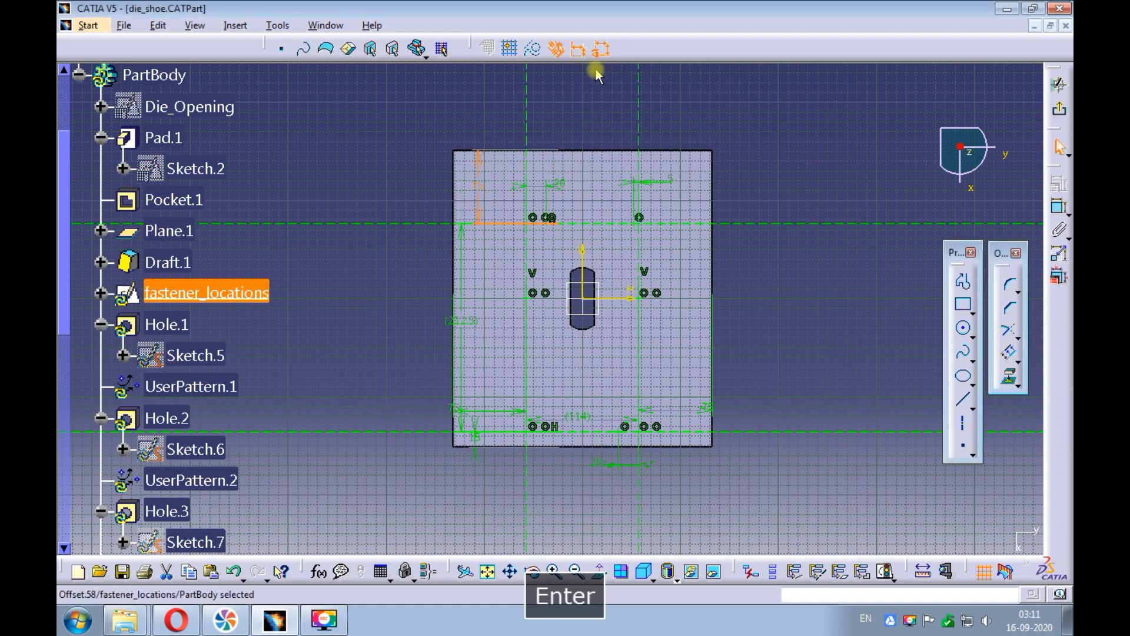
Set the lower fastener line's offset from the plate's lower edge to 75 mm and exit the sketch
{"action": "double_click", "coordinate": [482, 443]}
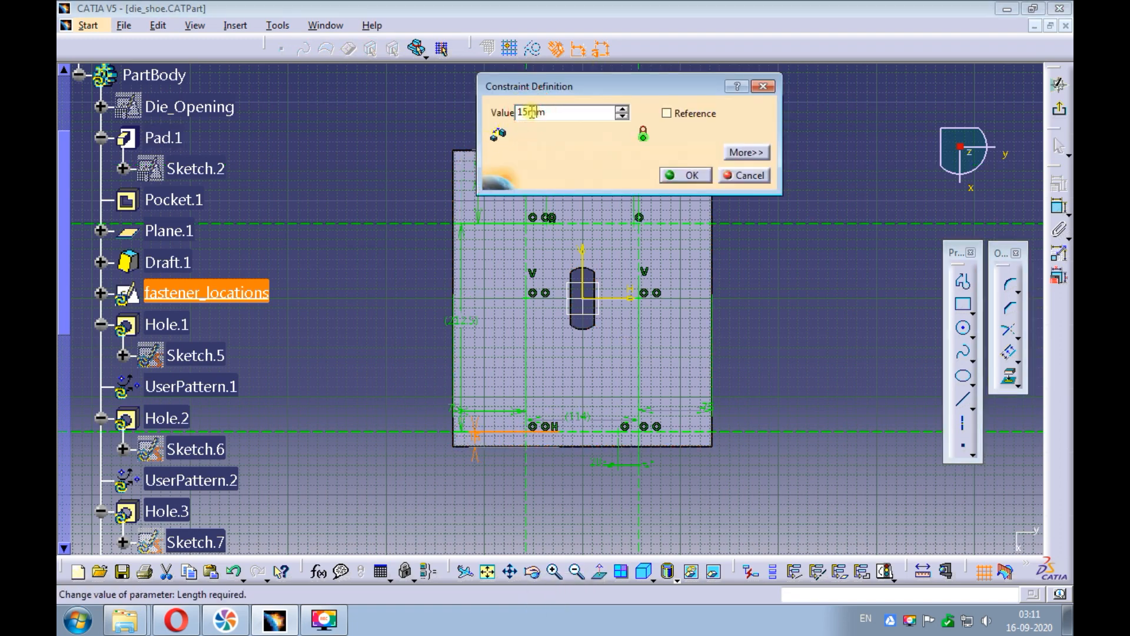
{"action": "left_click_drag", "start_coordinate": [528, 112], "coordinate": [546, 112]}
{"action": "type", "text": "+"}
{"action": "key", "text": "Return"}
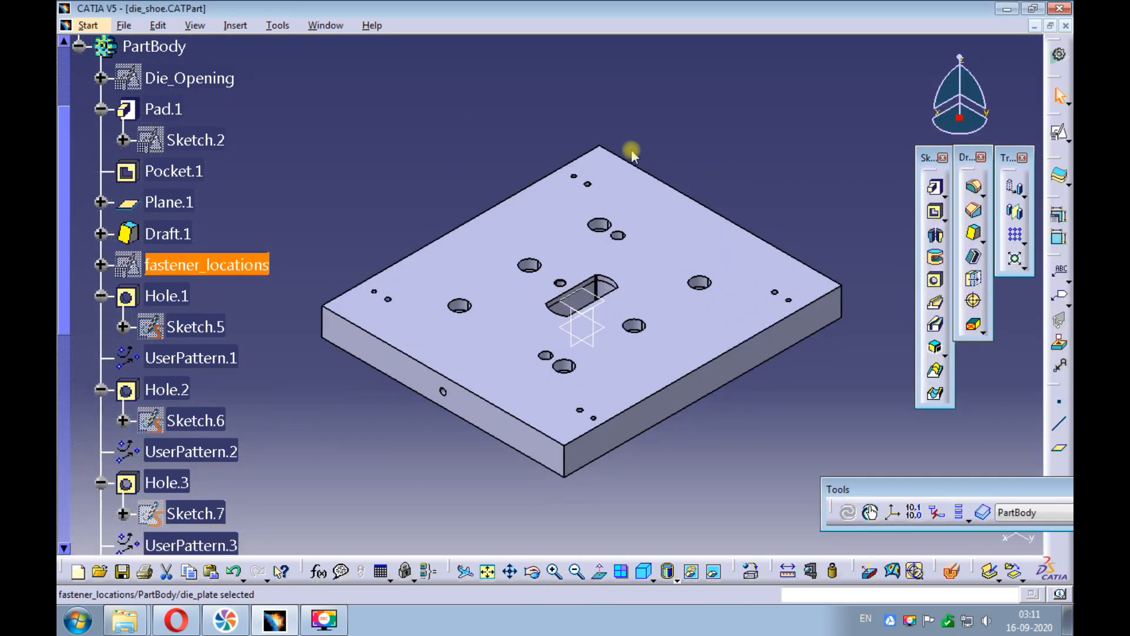
Edit Sketch.9, which locates the small corner holes, and set its left line's offset from the plate's left edge to 75 mm
{"action": "left_click", "coordinate": [436, 144]}
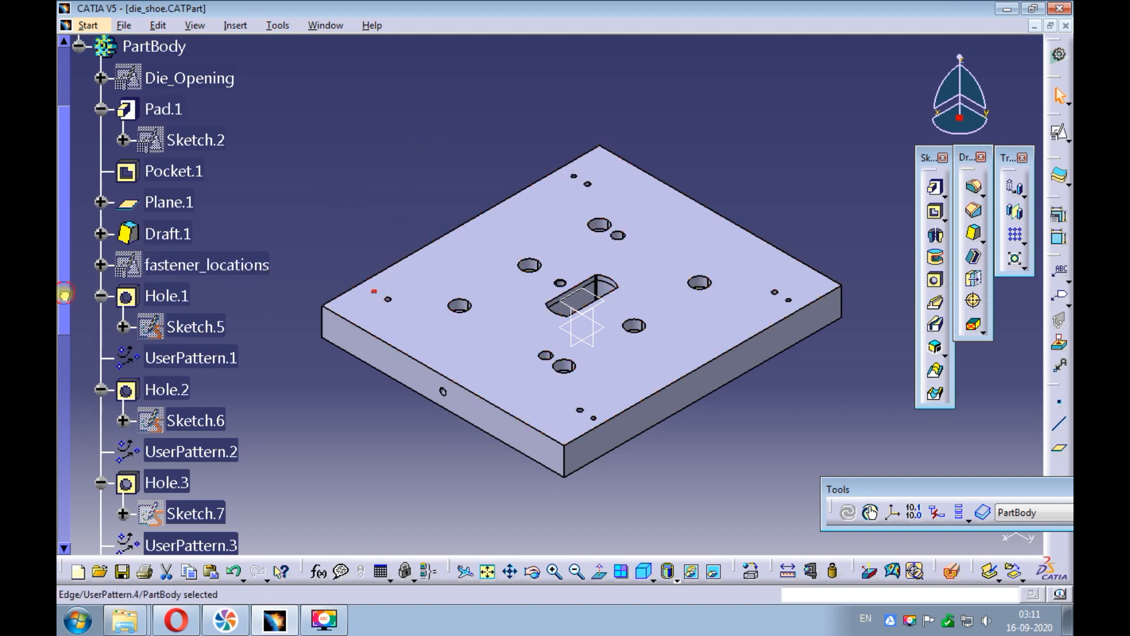
{"action": "scroll", "coordinate": [105, 435], "scroll_direction": "down", "scroll_amount": 3}
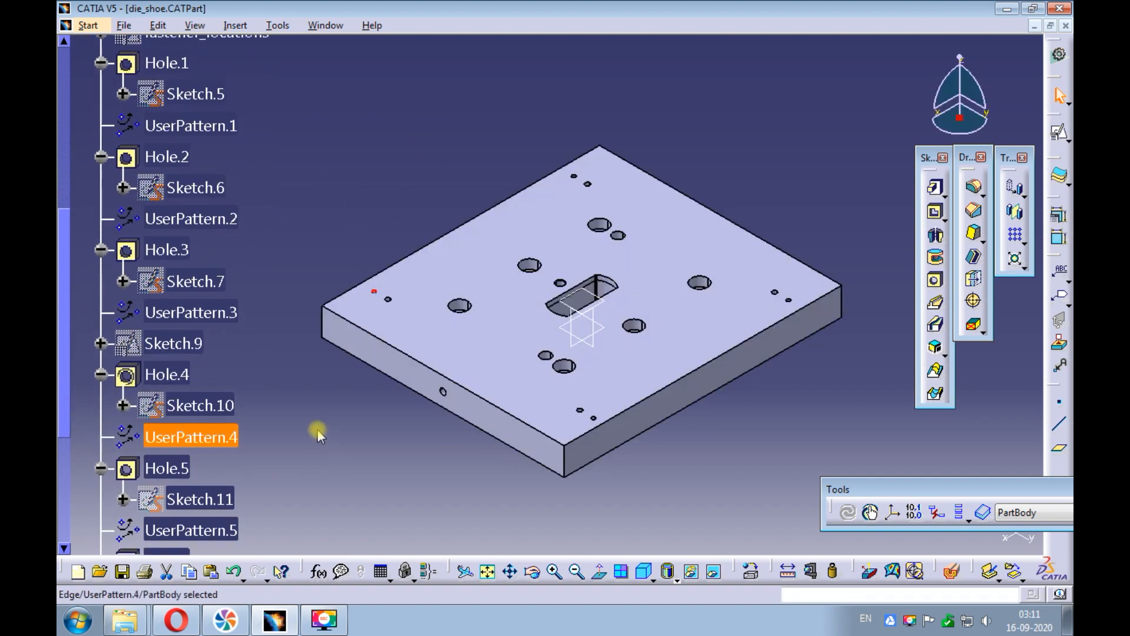
{"action": "left_click", "coordinate": [317, 430]}
{"action": "left_click", "coordinate": [190, 344]}
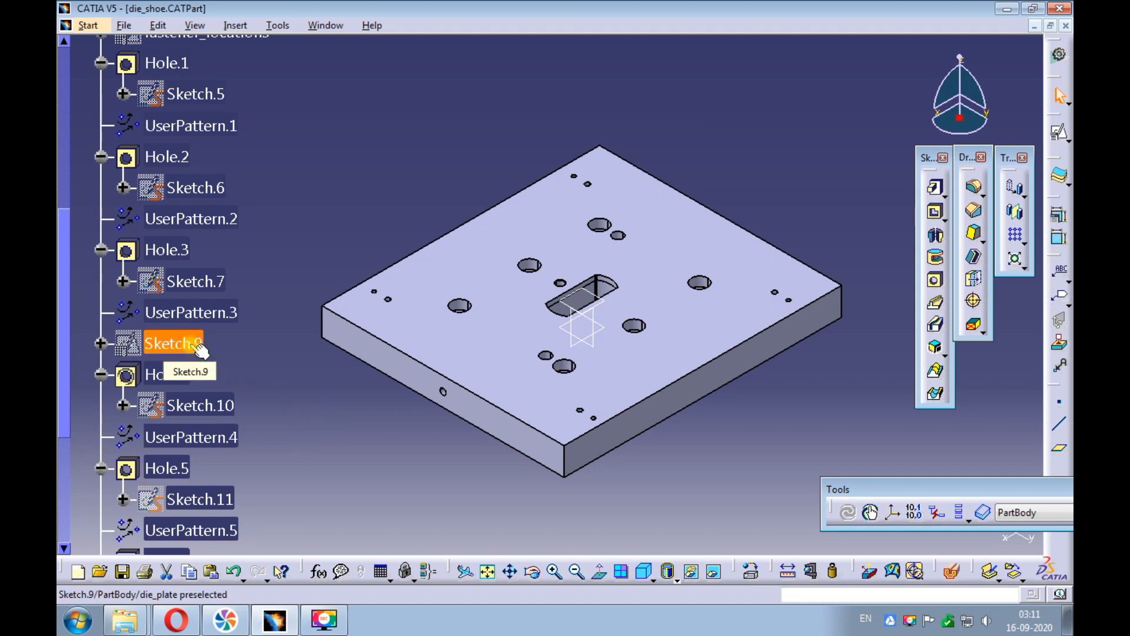
{"action": "right_click", "coordinate": [189, 344]}
{"action": "mouse_move", "coordinate": [290, 332]}
{"action": "left_click", "coordinate": [356, 333]}
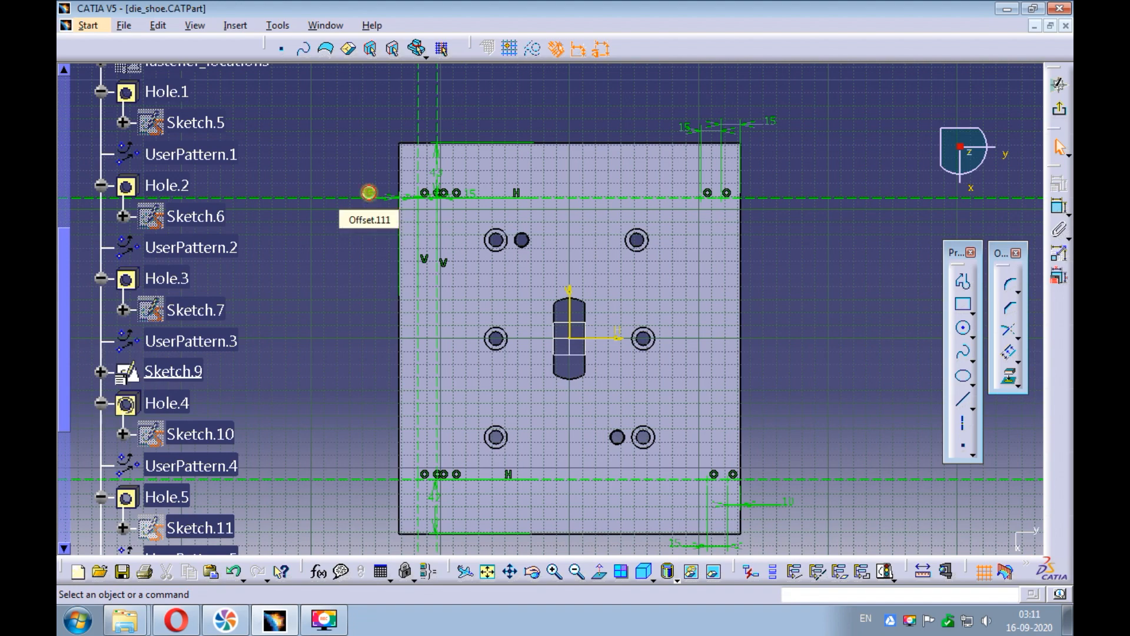
{"action": "double_click", "coordinate": [370, 197]}
{"action": "type", "text": "+30"}
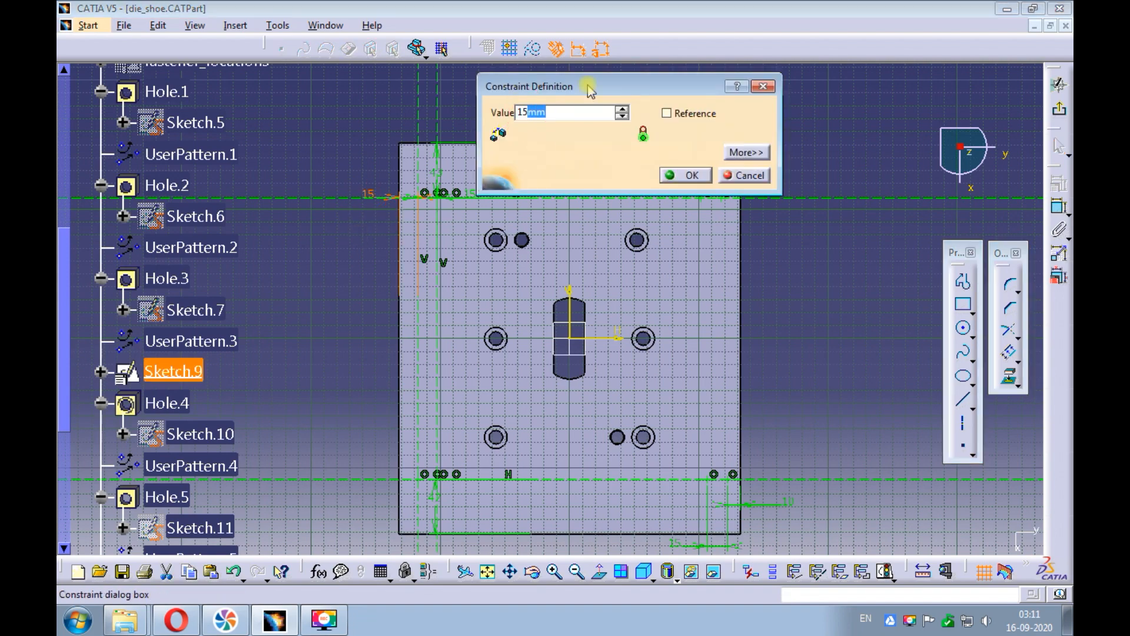
{"action": "key", "text": "Return"}
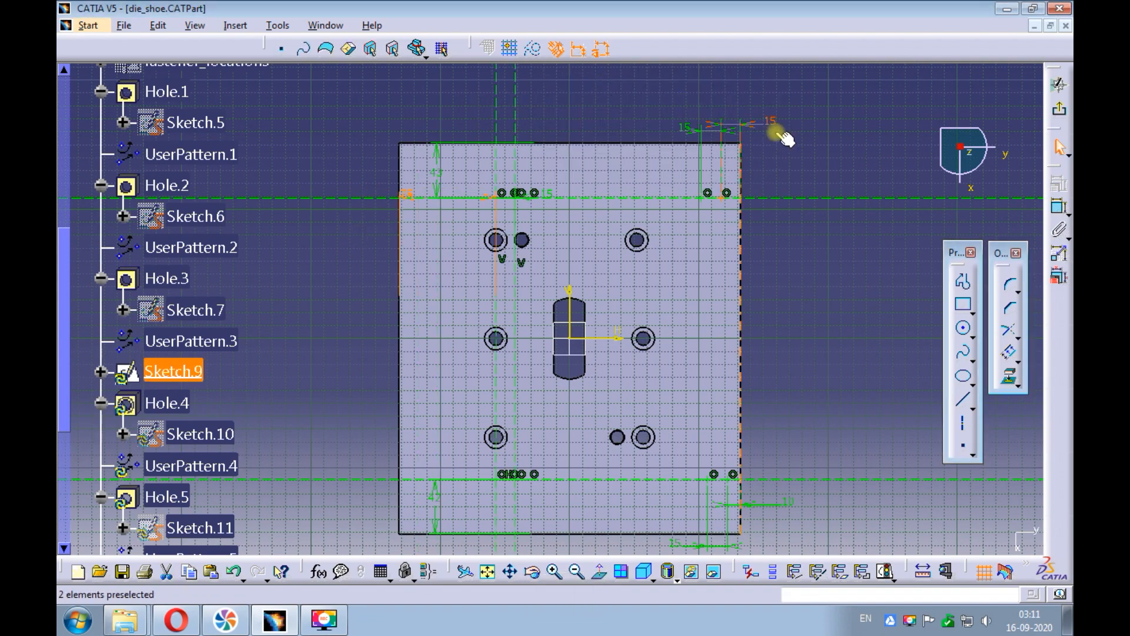
Set the right-hand hole points' offsets from the plate's right edge to 15+60 mm for the upper pair and 10+60 mm for the lower pair
{"action": "double_click", "coordinate": [772, 121]}
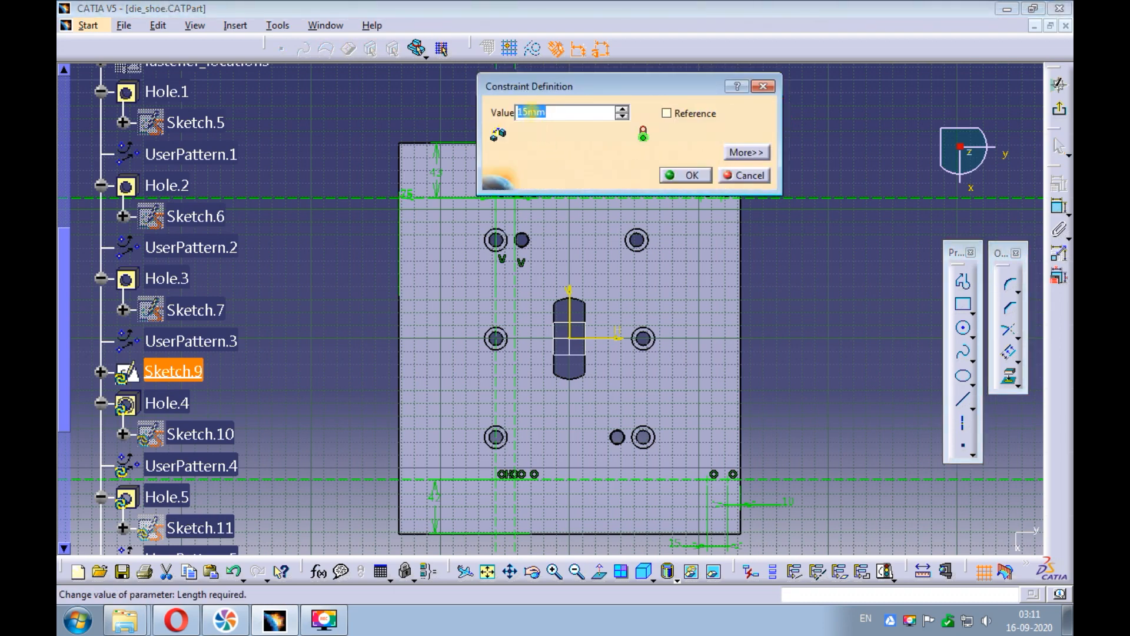
{"action": "type", "text": "+60"}
{"action": "key", "text": "Return"}
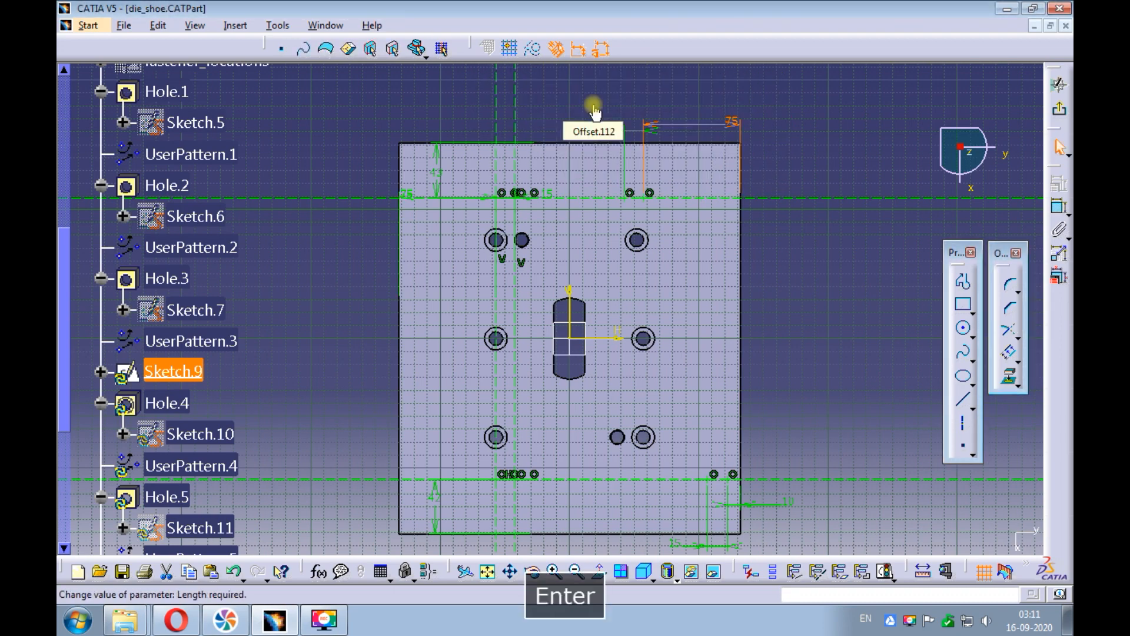
{"action": "double_click", "coordinate": [790, 503]}
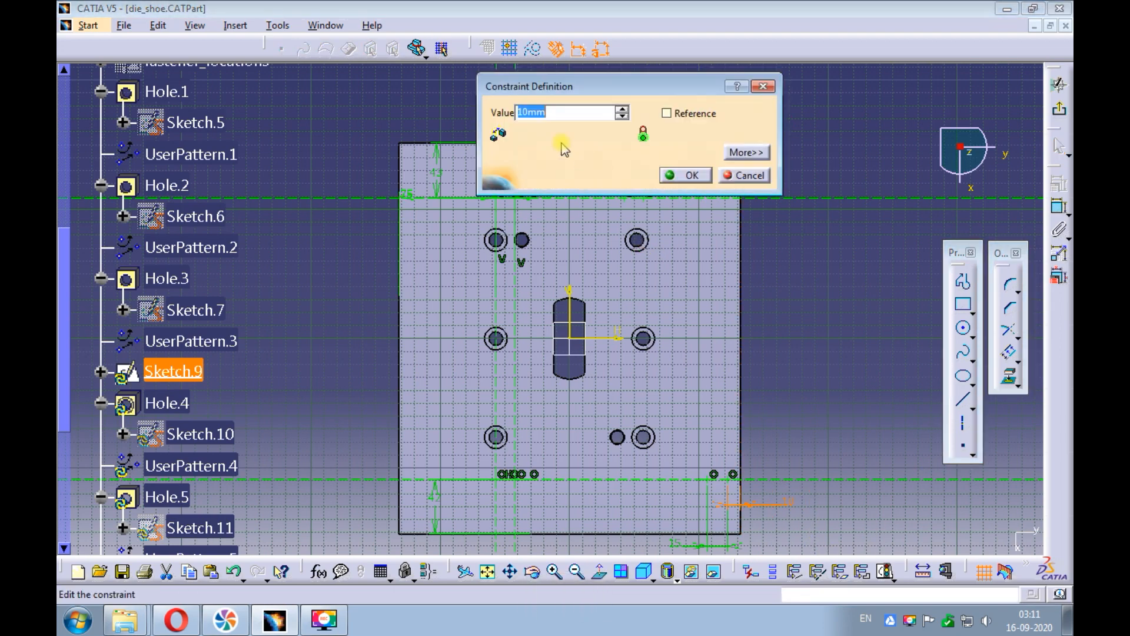
{"action": "type", "text": "+6"}
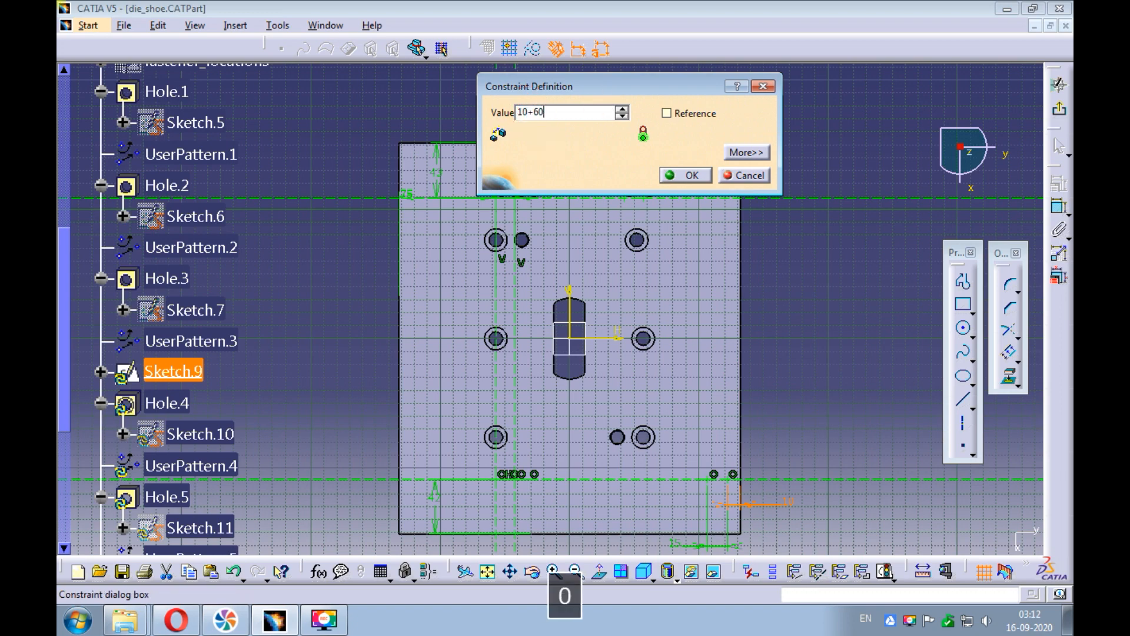
{"action": "type", "text": "0"}
{"action": "key", "text": "Return"}
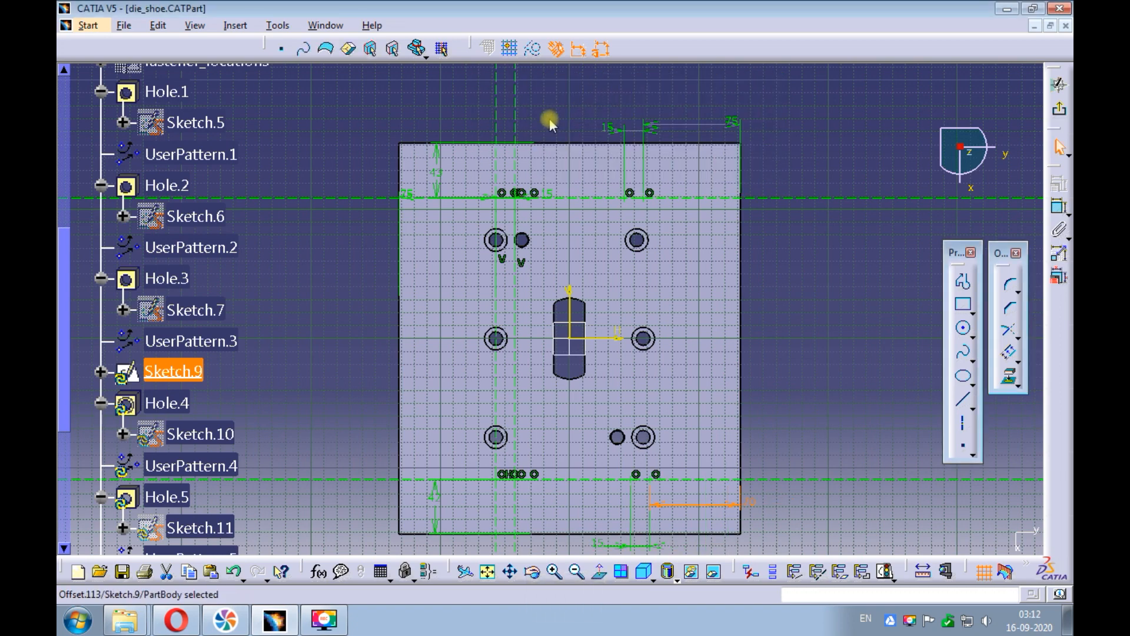
Set the small-hole lines' offsets to 43+60 mm from the upper edge and 42+60 mm from the lower edge, and exit the sketch
{"action": "middle_click_drag", "start_coordinate": [456, 119], "coordinate": [453, 76], "text": "ctrl"}
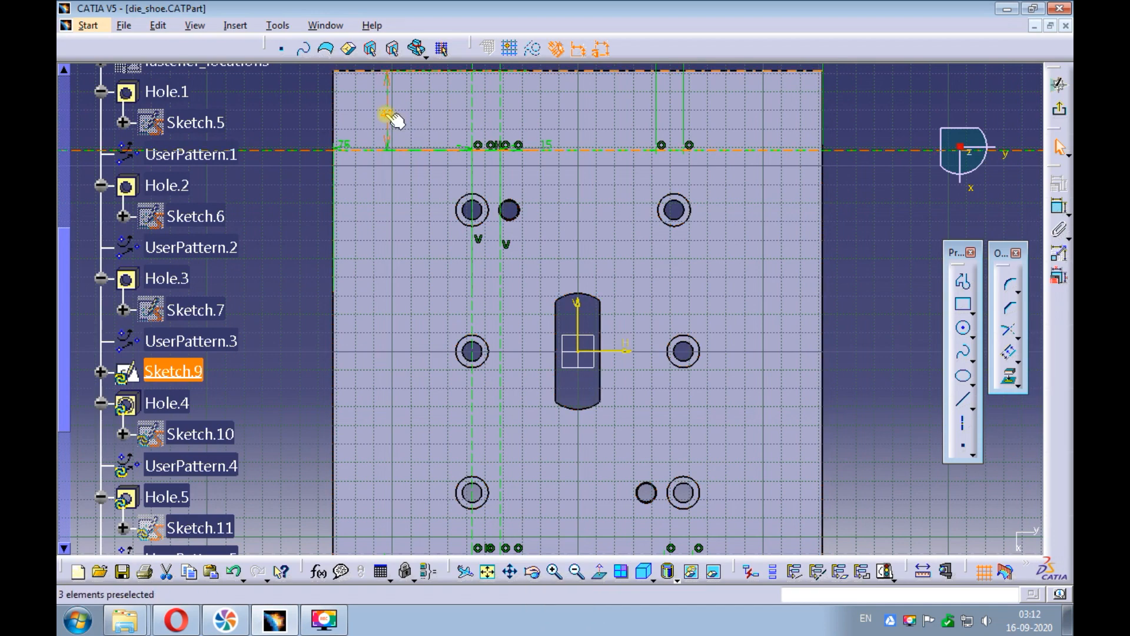
{"action": "double_click", "coordinate": [390, 113]}
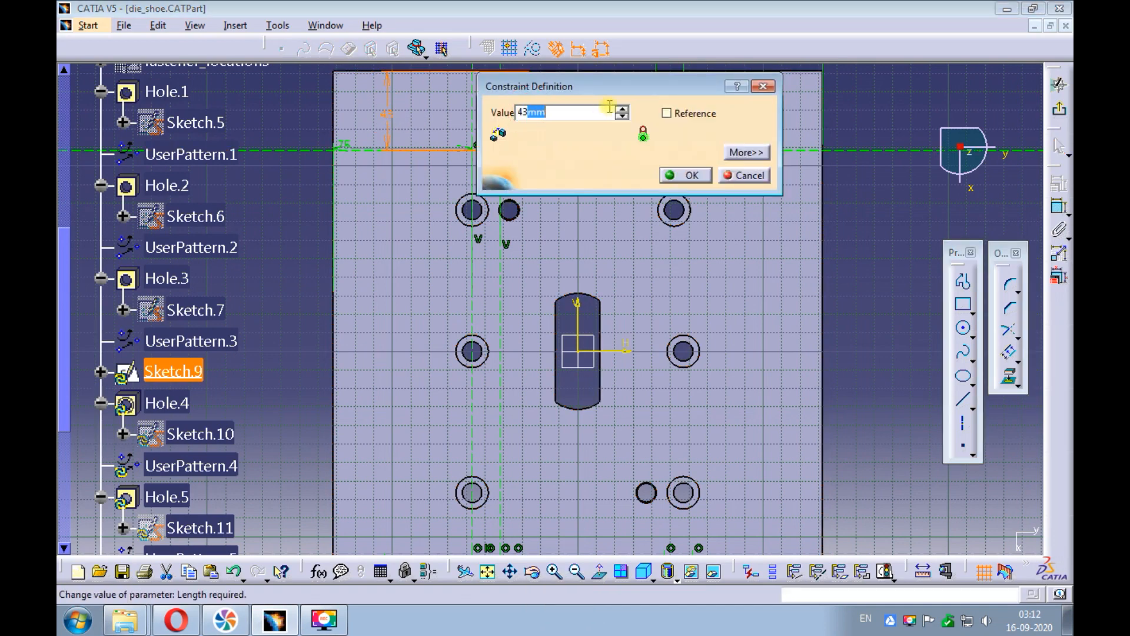
{"action": "type", "text": "43+60"}
{"action": "key", "text": "Return"}
{"action": "mouse_move", "coordinate": [442, 260]}
{"action": "middle_mouse_down", "text": "ctrl"}
{"action": "mouse_move", "coordinate": [360, 285]}
{"action": "mouse_move", "coordinate": [365, 262]}
{"action": "mouse_move", "coordinate": [454, 414]}
{"action": "middle_mouse_up", "text": "ctrl"}
{"action": "double_click", "coordinate": [451, 409]}
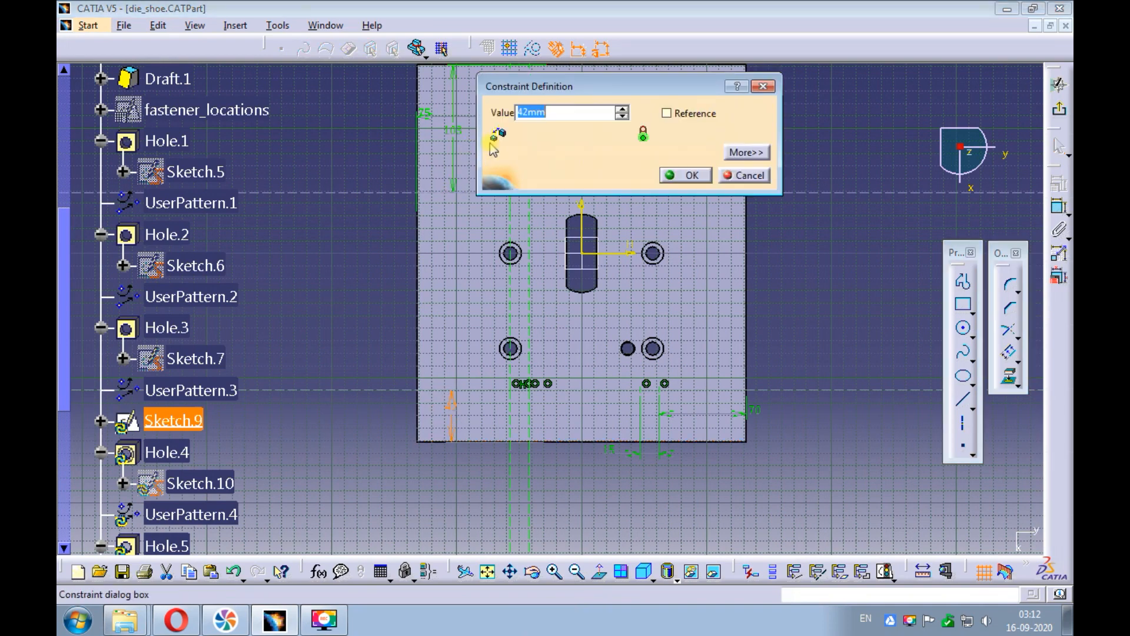
{"action": "type", "text": "+60"}
{"action": "key", "text": "Return"}
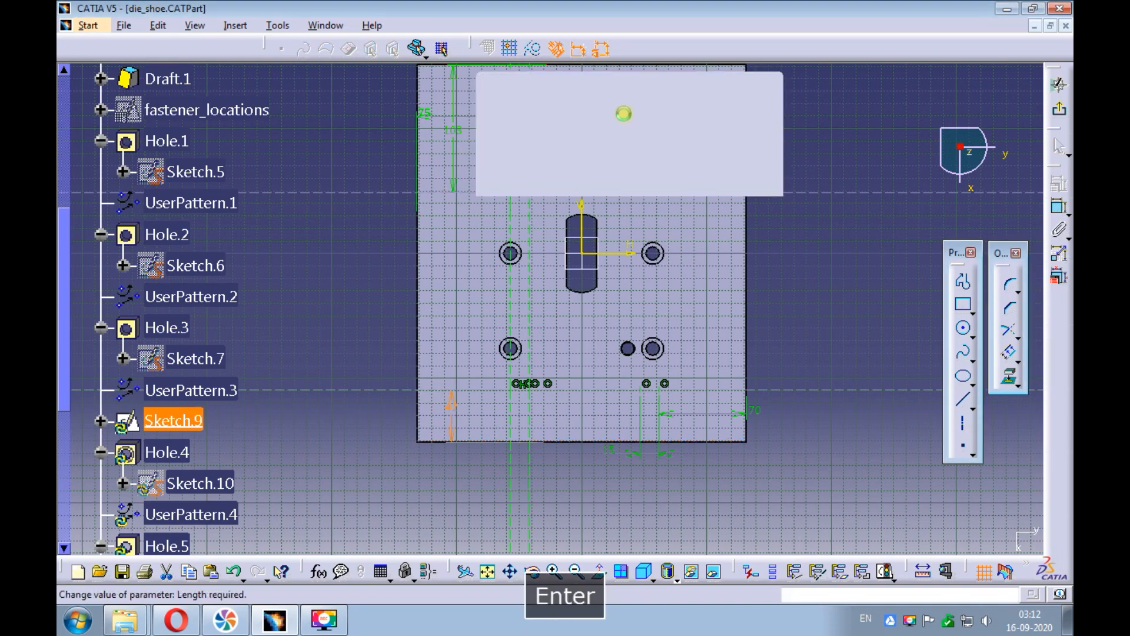
{"action": "left_click", "coordinate": [1059, 108]}
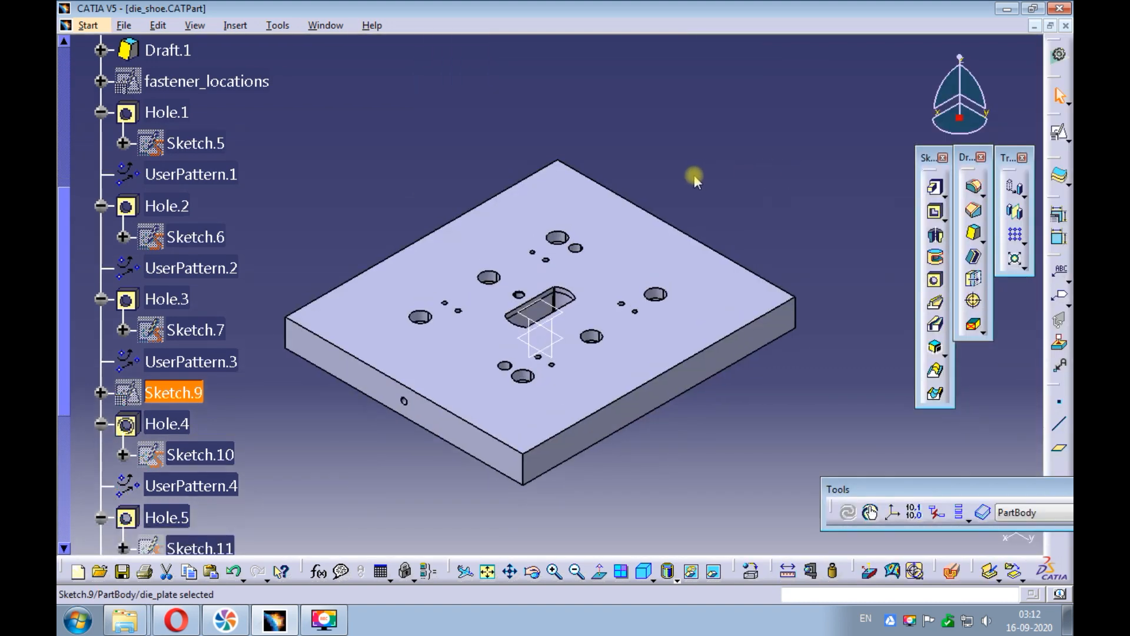
Open the definition of Hole.1 and change its type from counterbored to a simple hole
{"action": "middle_click_drag", "start_coordinate": [694, 180], "coordinate": [707, 96], "text": "ctrl"}
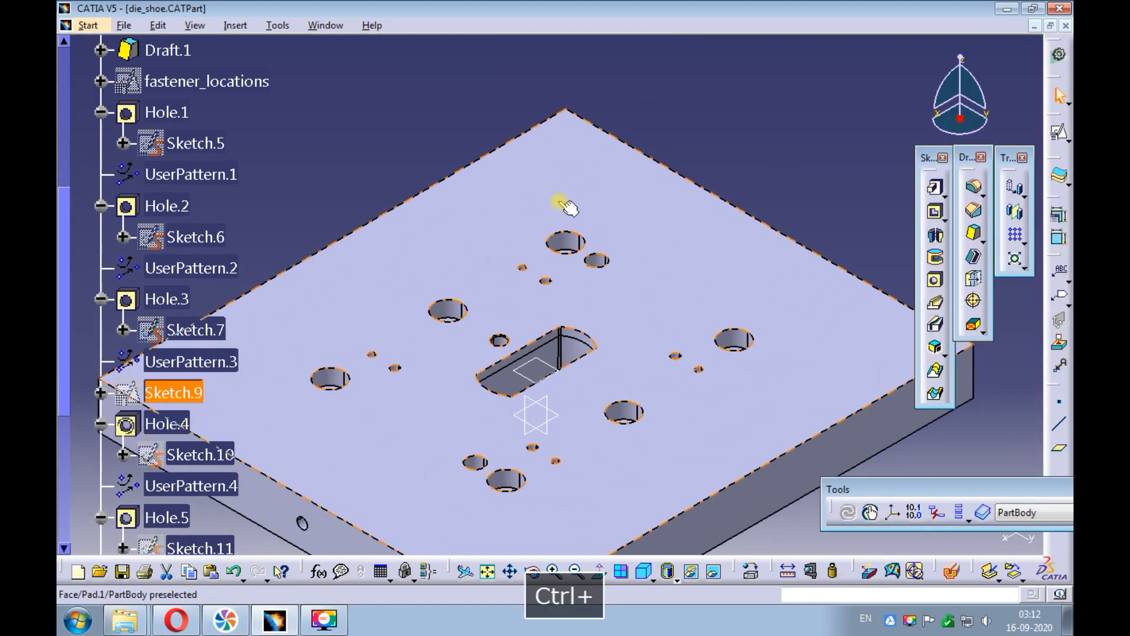
{"action": "left_click", "coordinate": [575, 250]}
{"action": "left_click", "coordinate": [301, 150]}
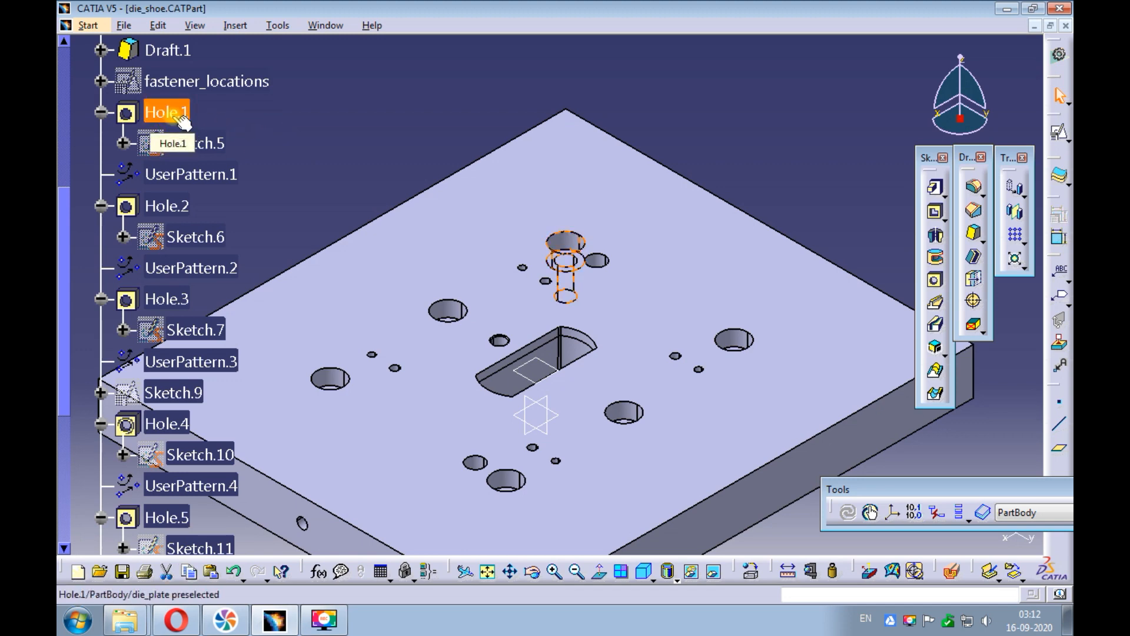
{"action": "left_click", "coordinate": [182, 122]}
{"action": "right_click", "coordinate": [179, 121]}
{"action": "mouse_move", "coordinate": [253, 431]}
{"action": "left_click", "coordinate": [365, 431]}
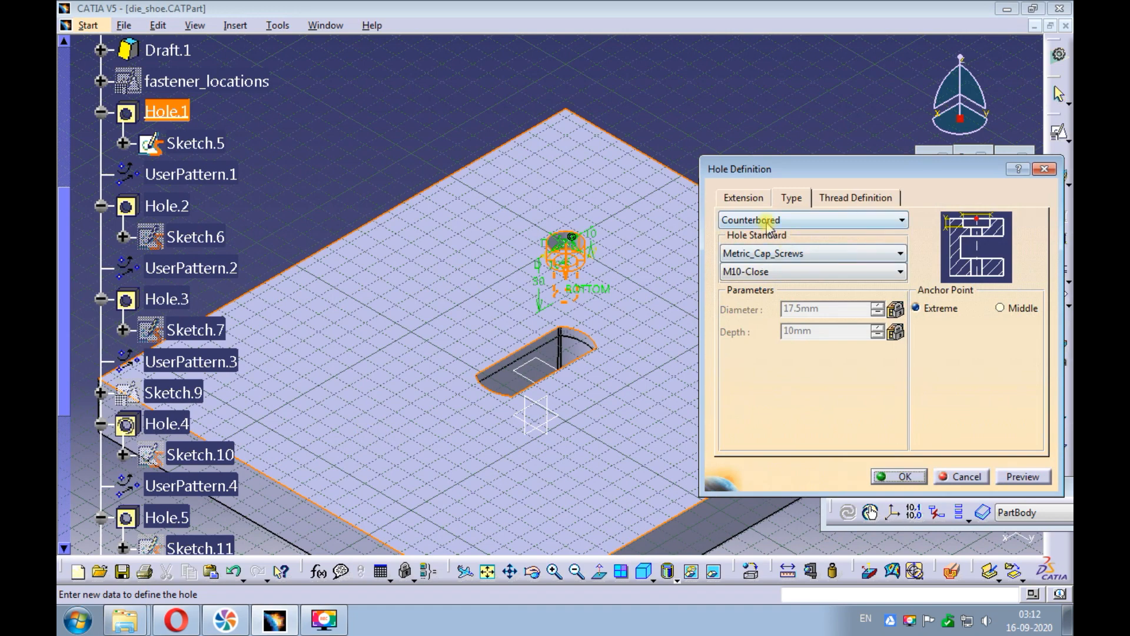
{"action": "left_click", "coordinate": [766, 222]}
{"action": "left_click", "coordinate": [766, 233]}
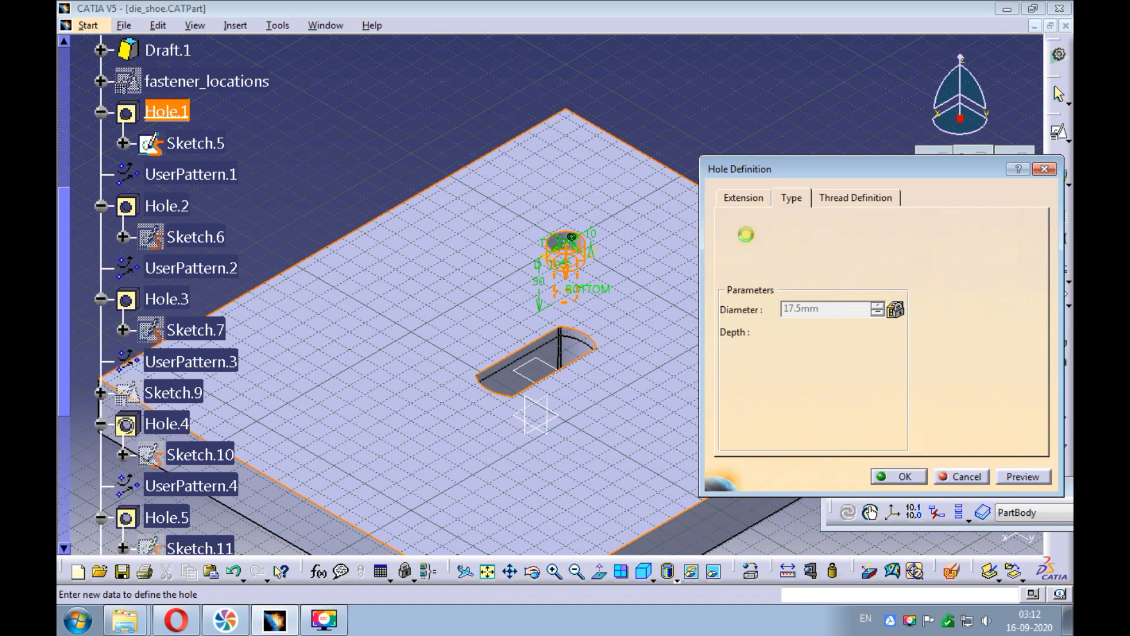
Make Hole.1 threaded using the Metric Thick Pitch standard with an M10 thread
{"action": "left_click", "coordinate": [836, 199]}
{"action": "left_click", "coordinate": [725, 220]}
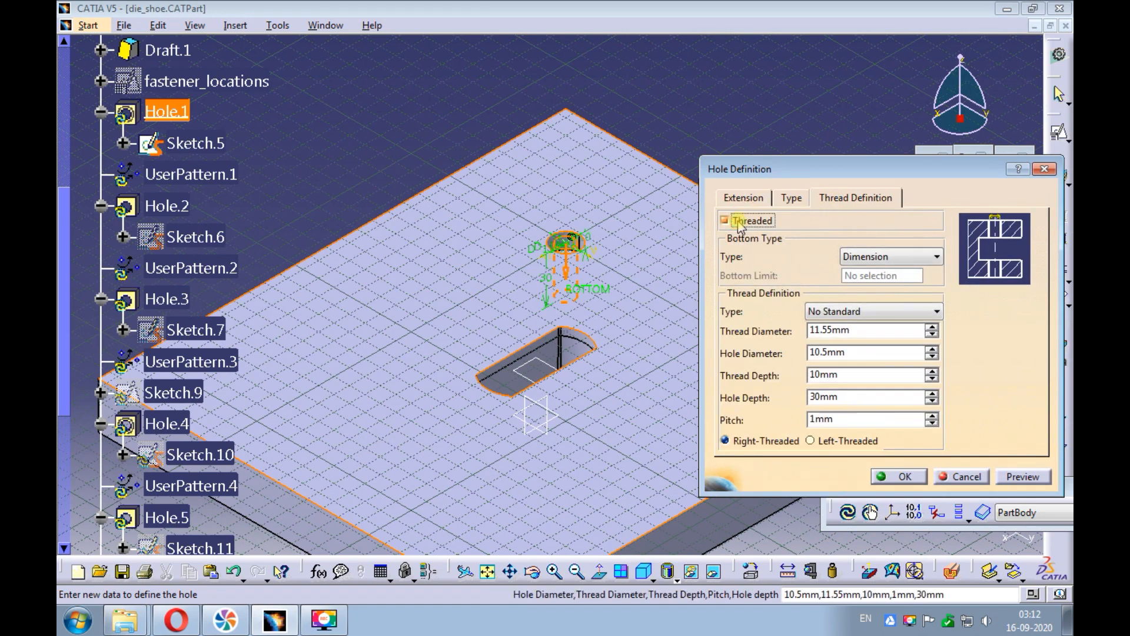
{"action": "left_click", "coordinate": [830, 312]}
{"action": "left_click", "coordinate": [835, 322]}
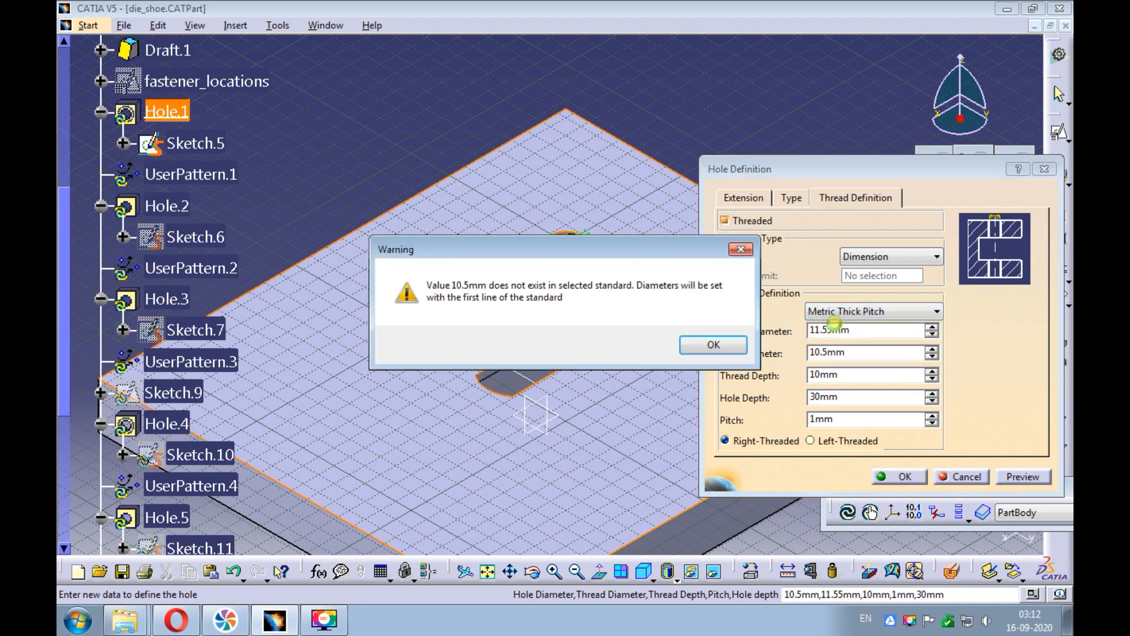
{"action": "left_click", "coordinate": [713, 347]}
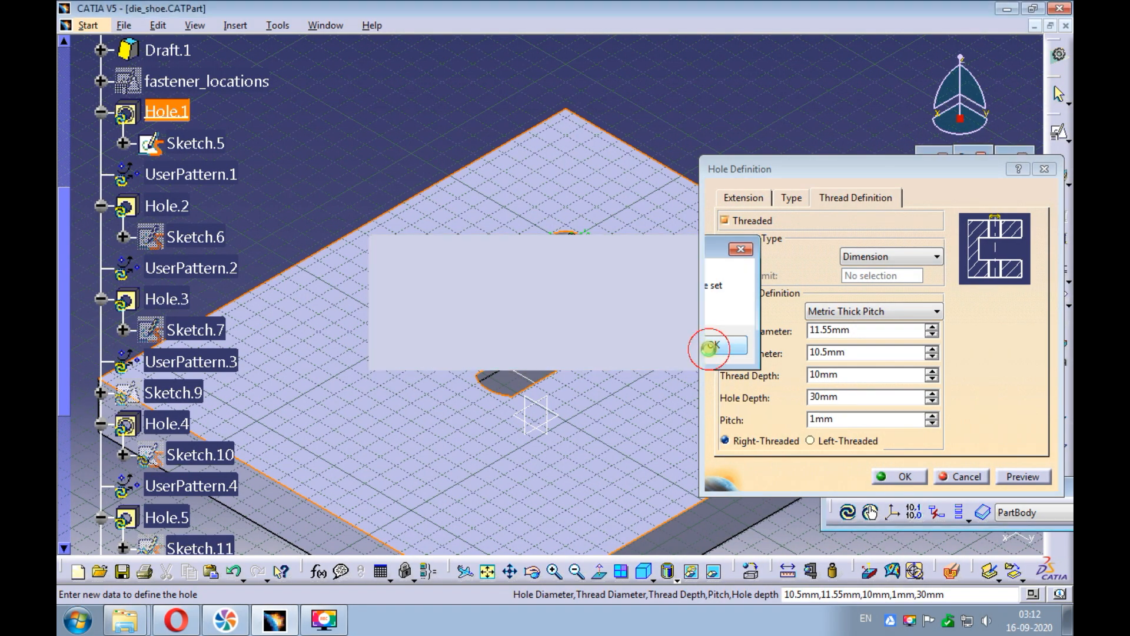
{"action": "left_click", "coordinate": [827, 333]}
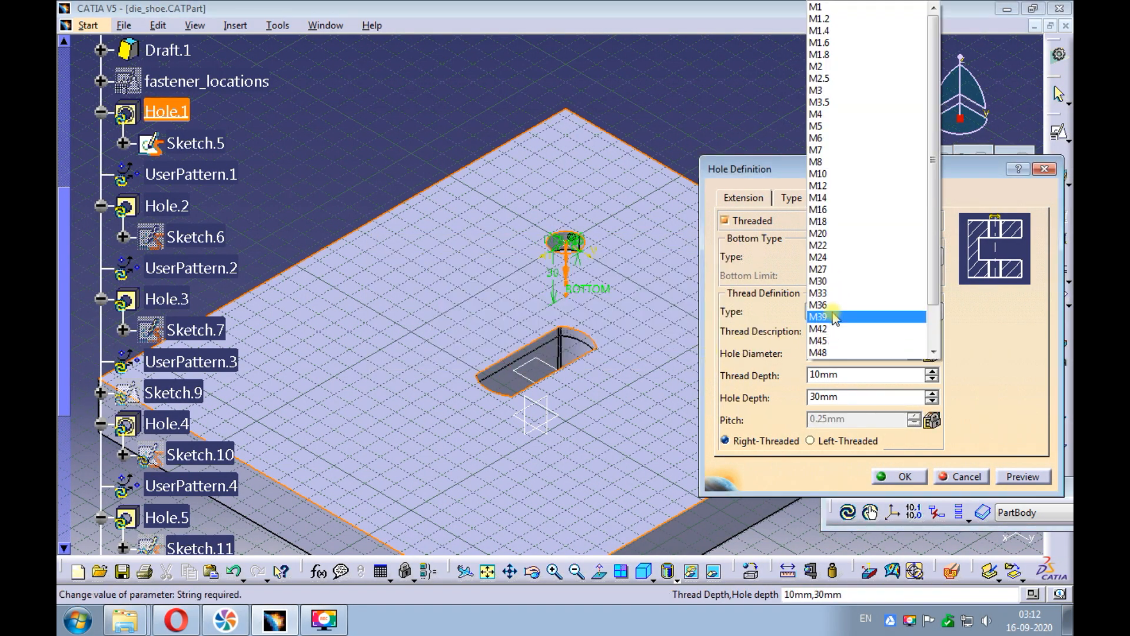
{"action": "left_click", "coordinate": [823, 174]}
Set the thread depth of Hole.1 to 20 mm, apply the definition, and select UserPattern.1 to check the patterned holes
{"action": "left_click", "coordinate": [815, 371]}
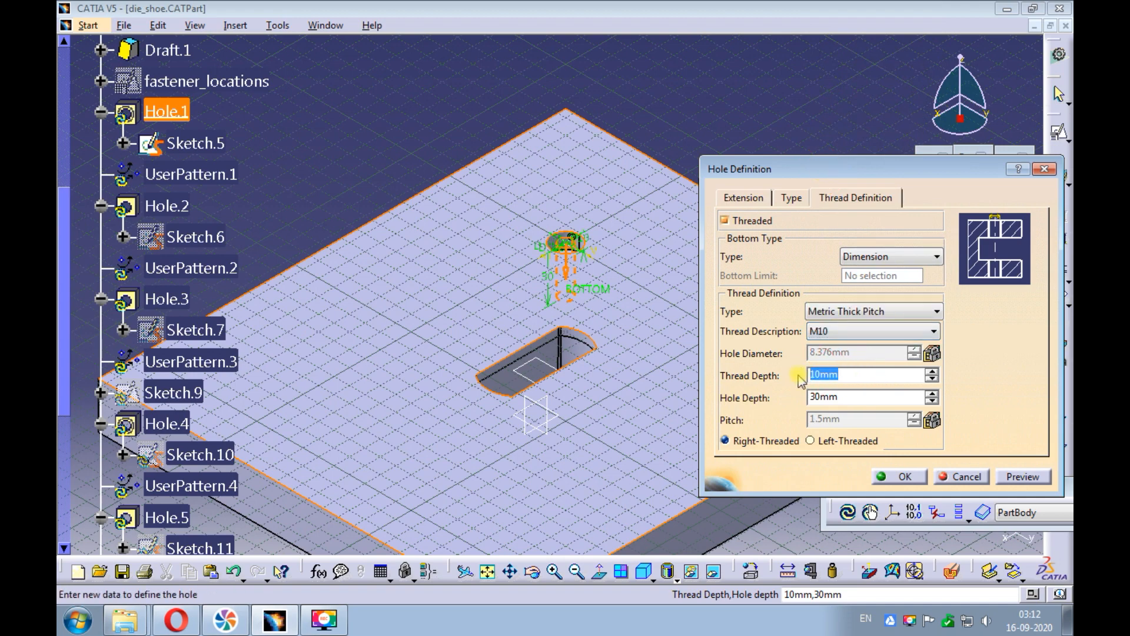
{"action": "type", "text": "20"}
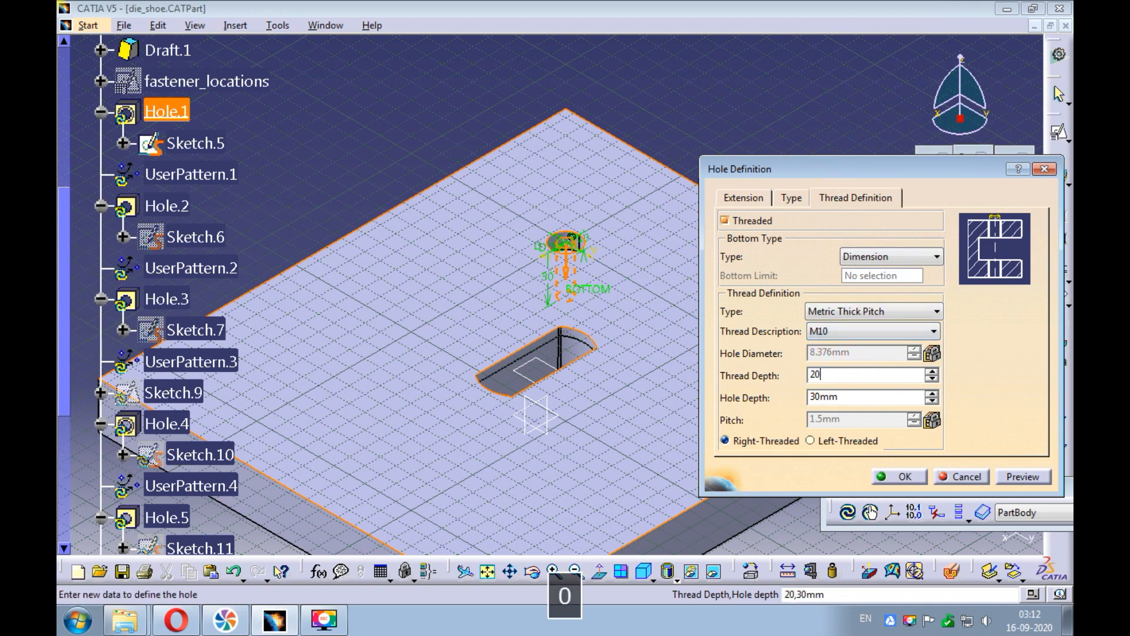
{"action": "left_click", "coordinate": [1022, 477]}
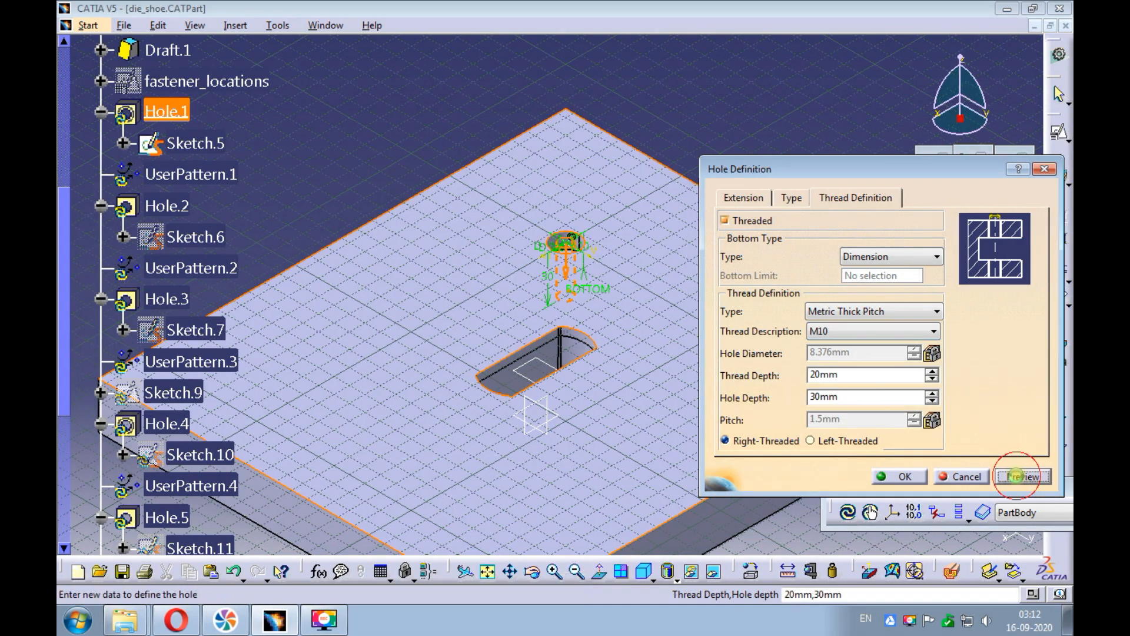
{"action": "left_click", "coordinate": [914, 478]}
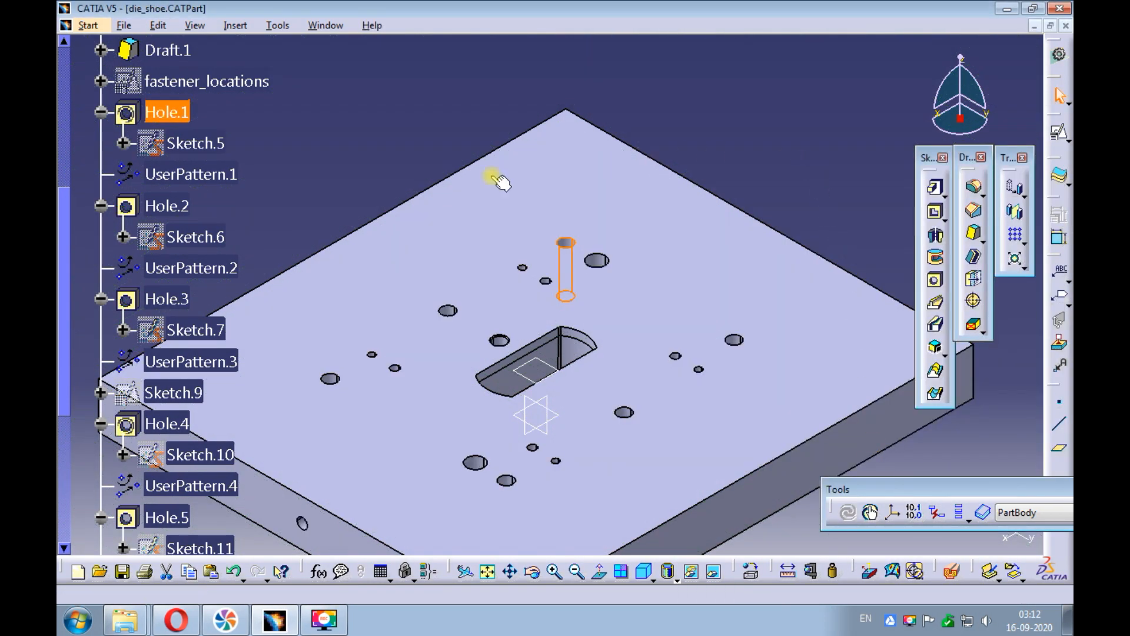
{"action": "left_click", "coordinate": [230, 177]}
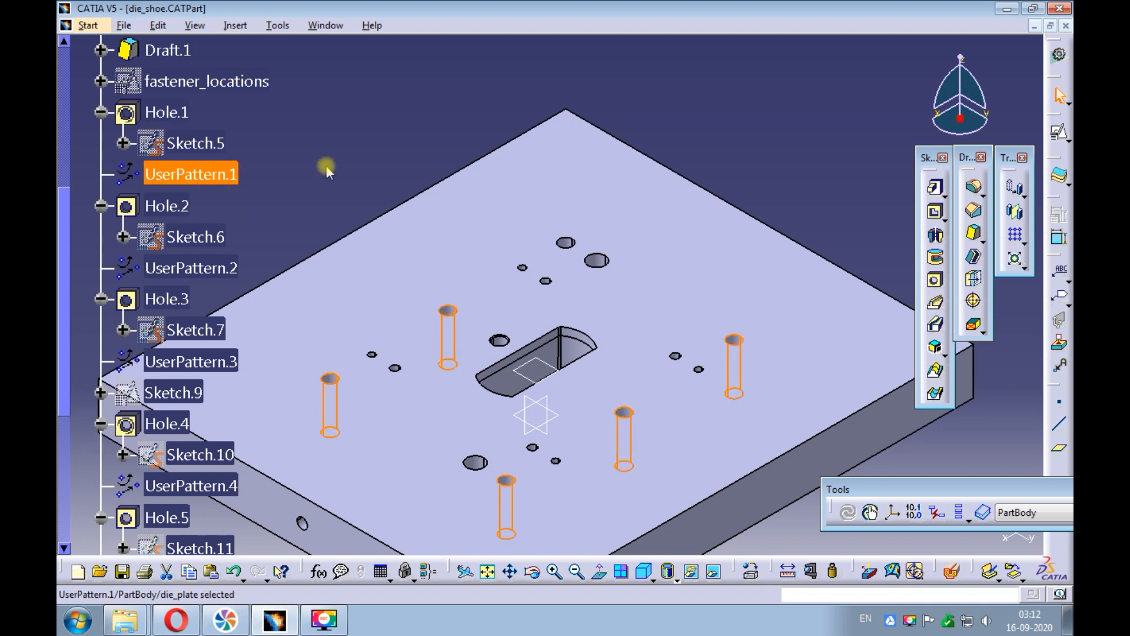
Change the support of Sketch.7, the positioning sketch of Hole.3, to the bottom face of the plate
{"action": "left_click", "coordinate": [337, 147]}
{"action": "middle_click_drag", "start_coordinate": [371, 143], "coordinate": [376, 116], "text": "ctrl"}
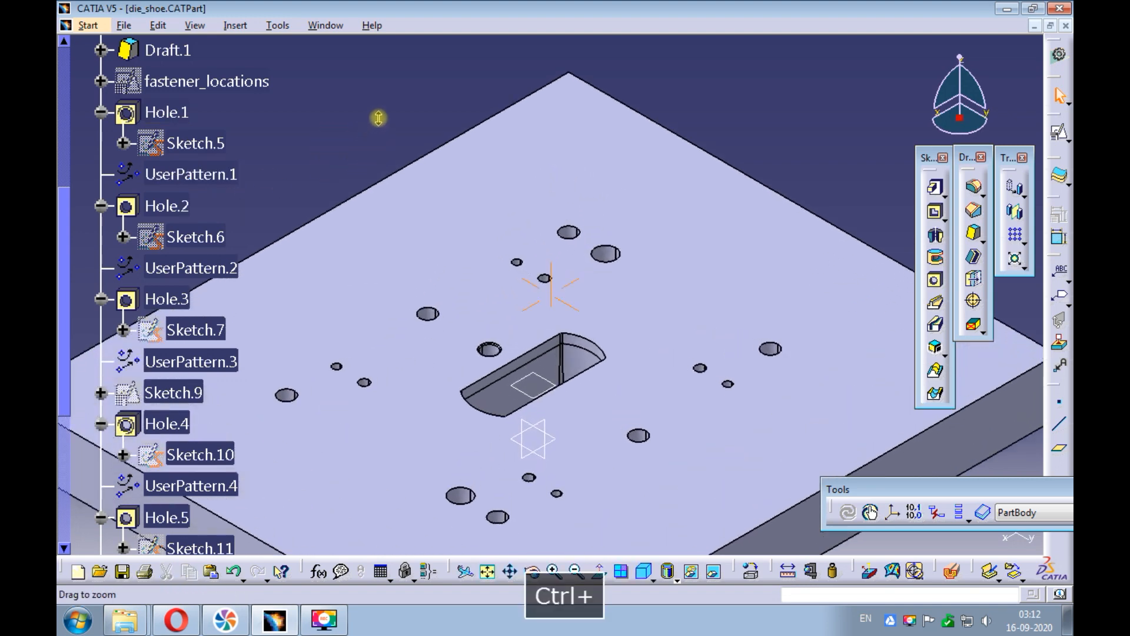
{"action": "left_click", "coordinate": [607, 251]}
{"action": "middle_click_drag", "start_coordinate": [598, 184], "coordinate": [603, 461]}
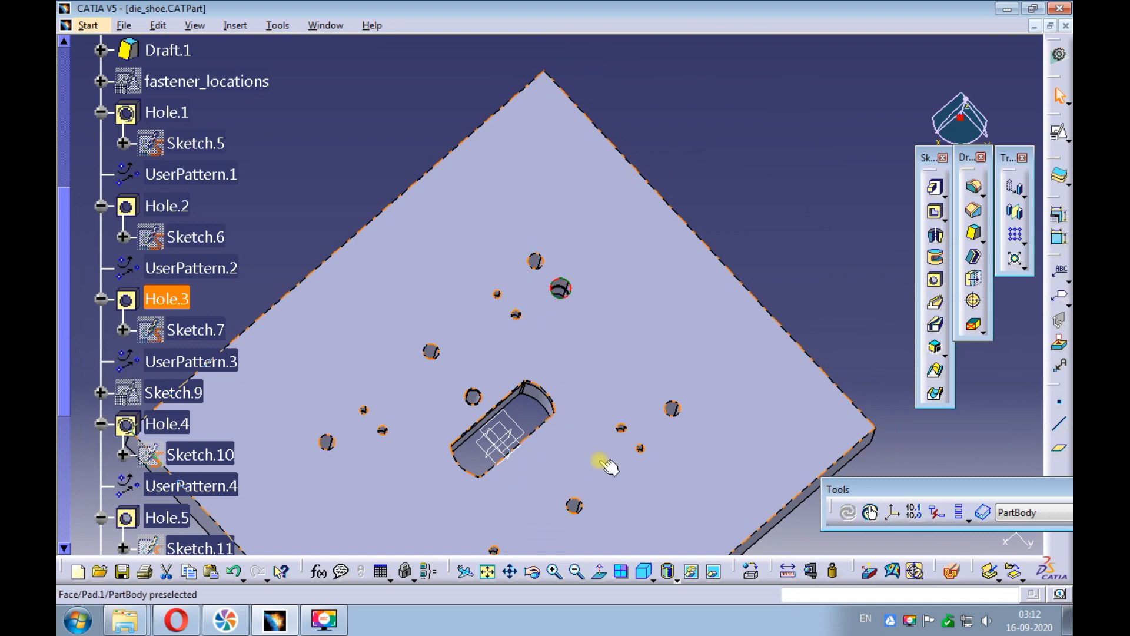
{"action": "left_click", "coordinate": [369, 148]}
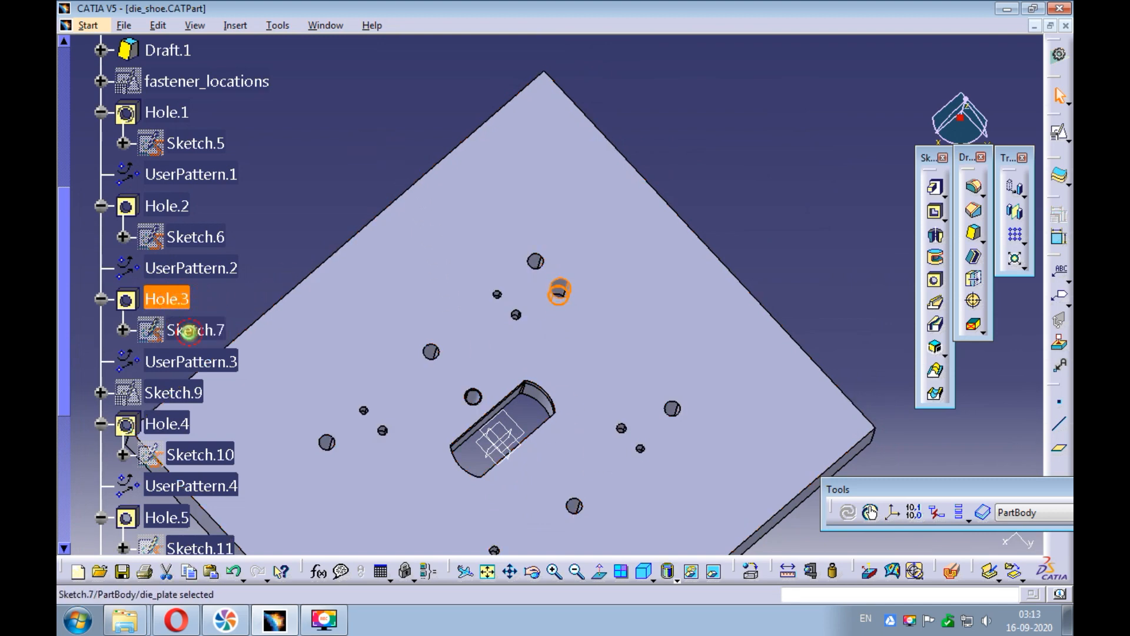
{"action": "right_click", "coordinate": [196, 332]}
{"action": "mouse_move", "coordinate": [268, 321]}
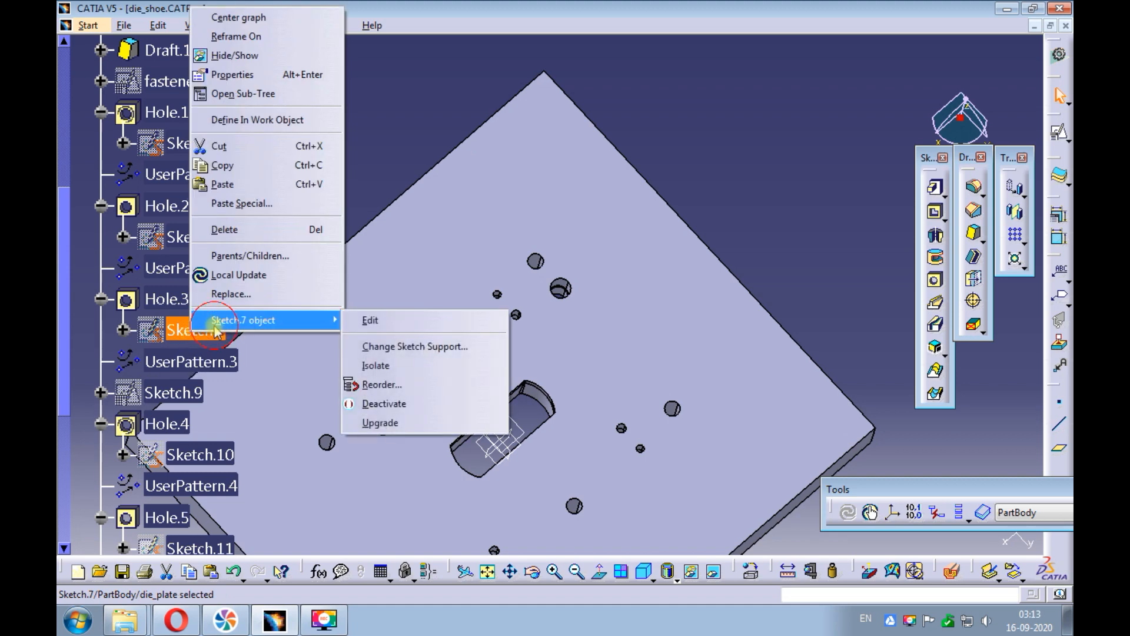
{"action": "left_click", "coordinate": [370, 346]}
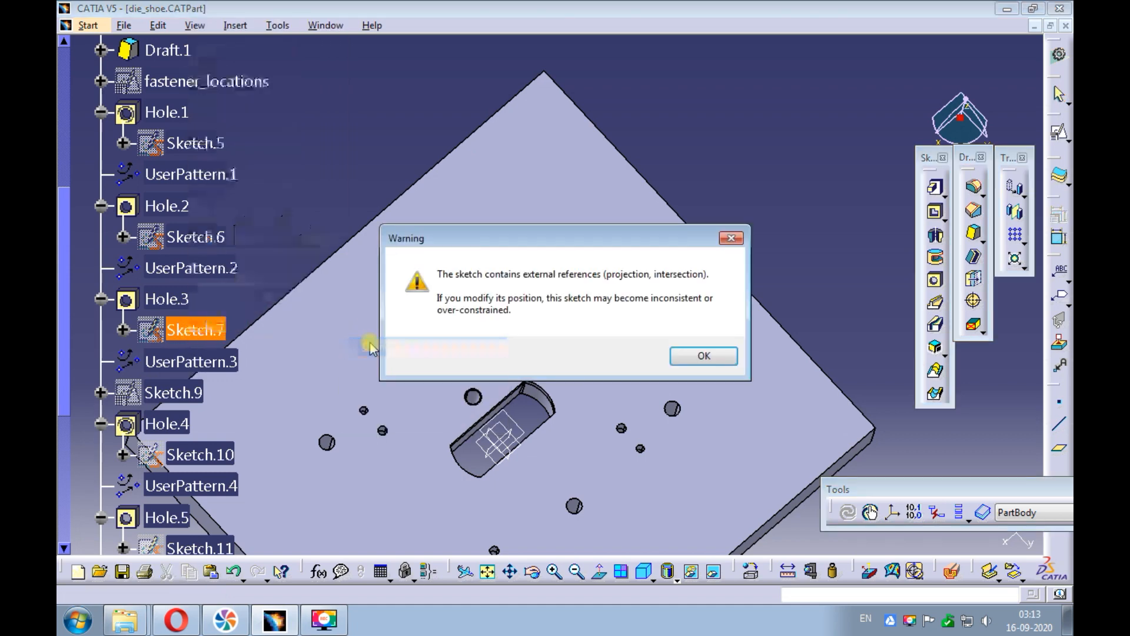
{"action": "left_click", "coordinate": [687, 356]}
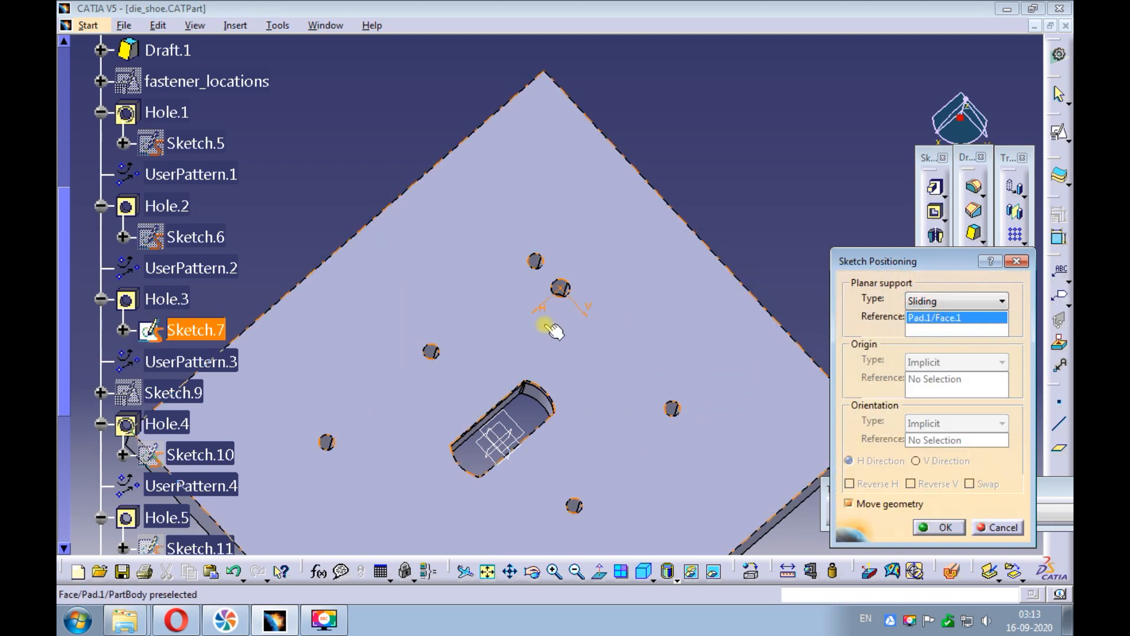
{"action": "middle_click_drag", "start_coordinate": [629, 222], "coordinate": [545, 141], "text": "ctrl"}
{"action": "left_click", "coordinate": [469, 250]}
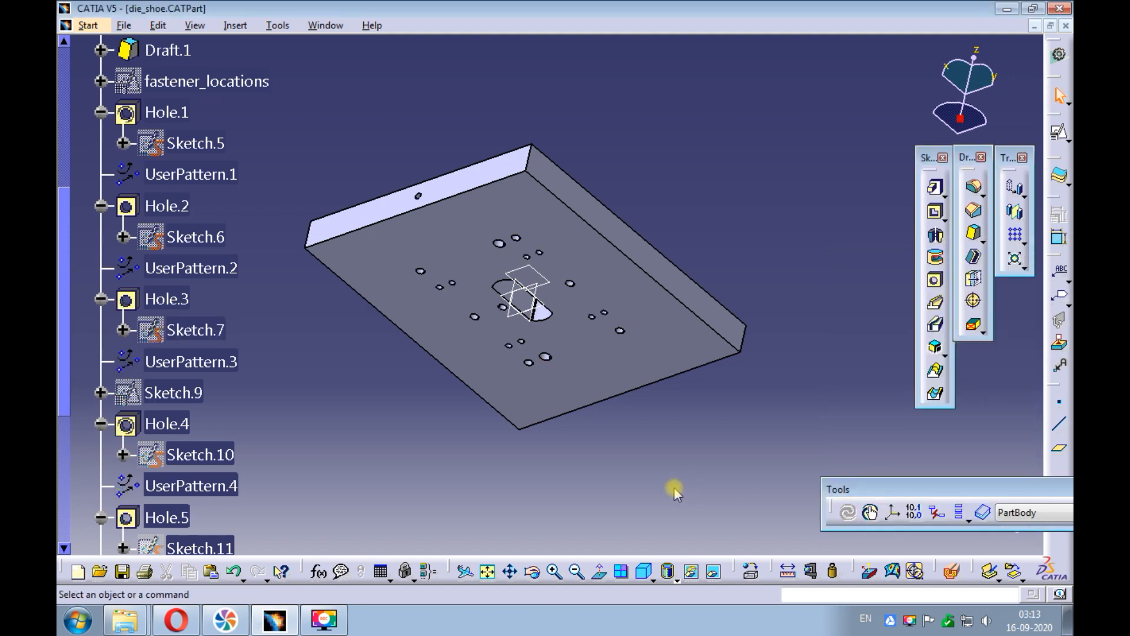
Open the definition of Hole.3, reverse its direction so it cuts into the plate, and apply it
{"action": "right_click", "coordinate": [188, 306]}
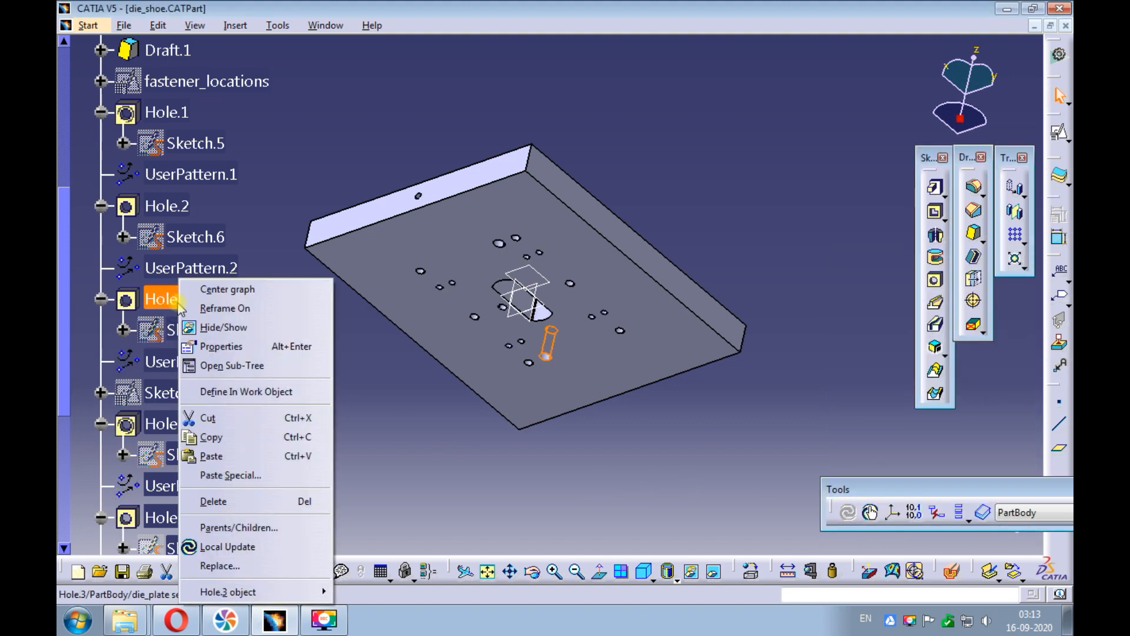
{"action": "mouse_move", "coordinate": [259, 592]}
{"action": "left_click", "coordinate": [366, 471]}
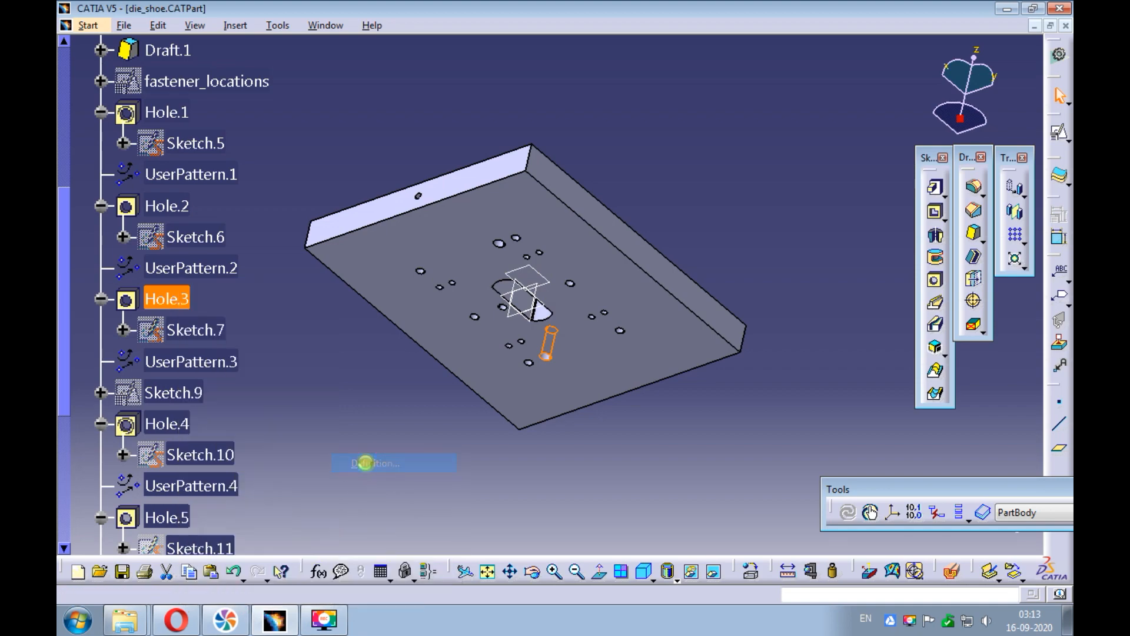
{"action": "middle_click_drag", "start_coordinate": [577, 385], "coordinate": [496, 417], "text": "ctrl"}
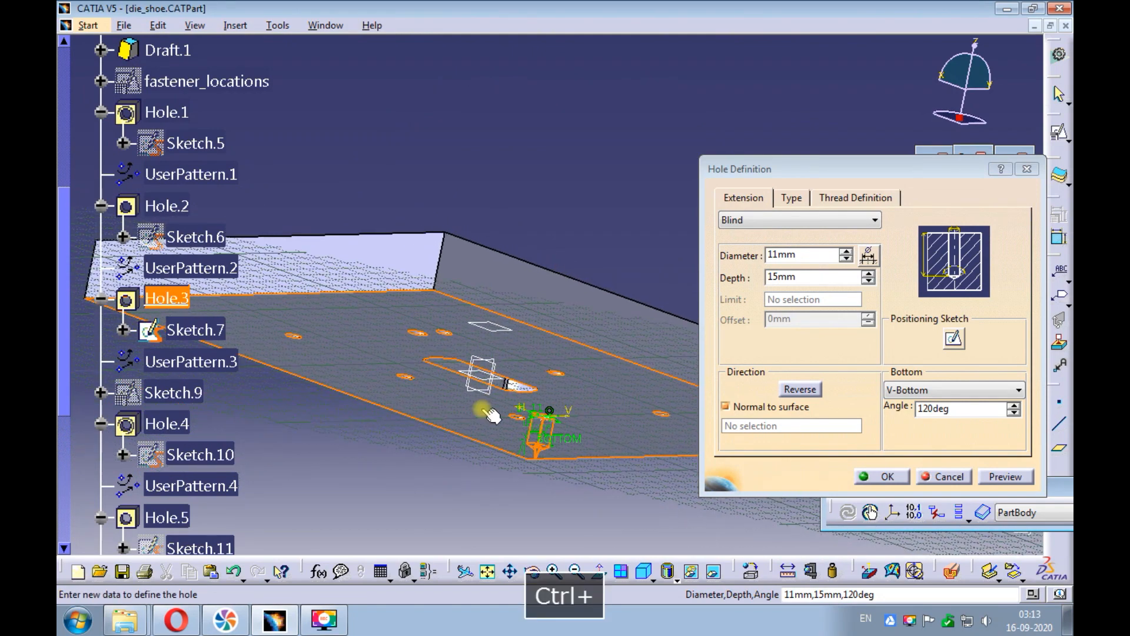
{"action": "left_click", "coordinate": [798, 390]}
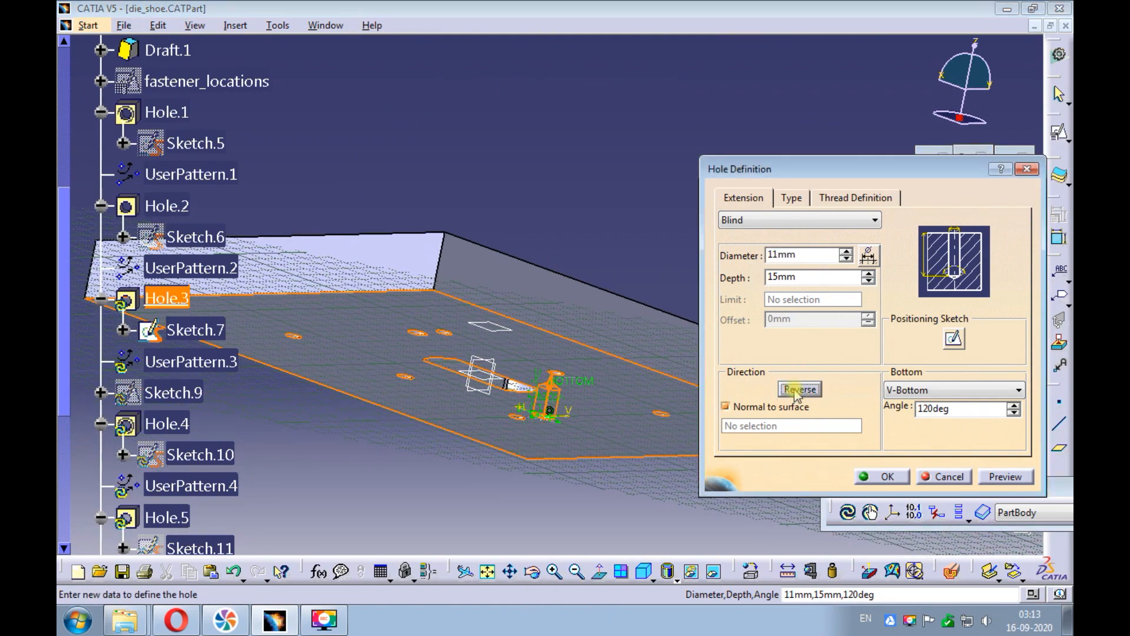
{"action": "left_click", "coordinate": [883, 475]}
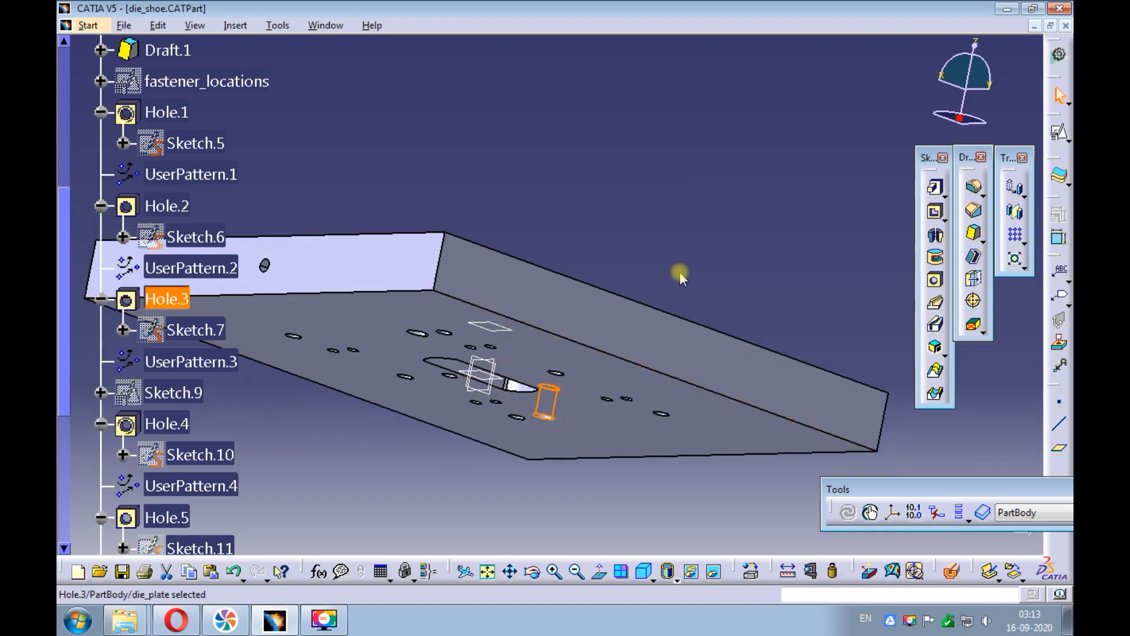
Select UserPattern.3 and examine its patterned hole from both sides of the plate
{"action": "left_click", "coordinate": [197, 360]}
{"action": "middle_click_drag", "start_coordinate": [411, 407], "coordinate": [520, 171]}
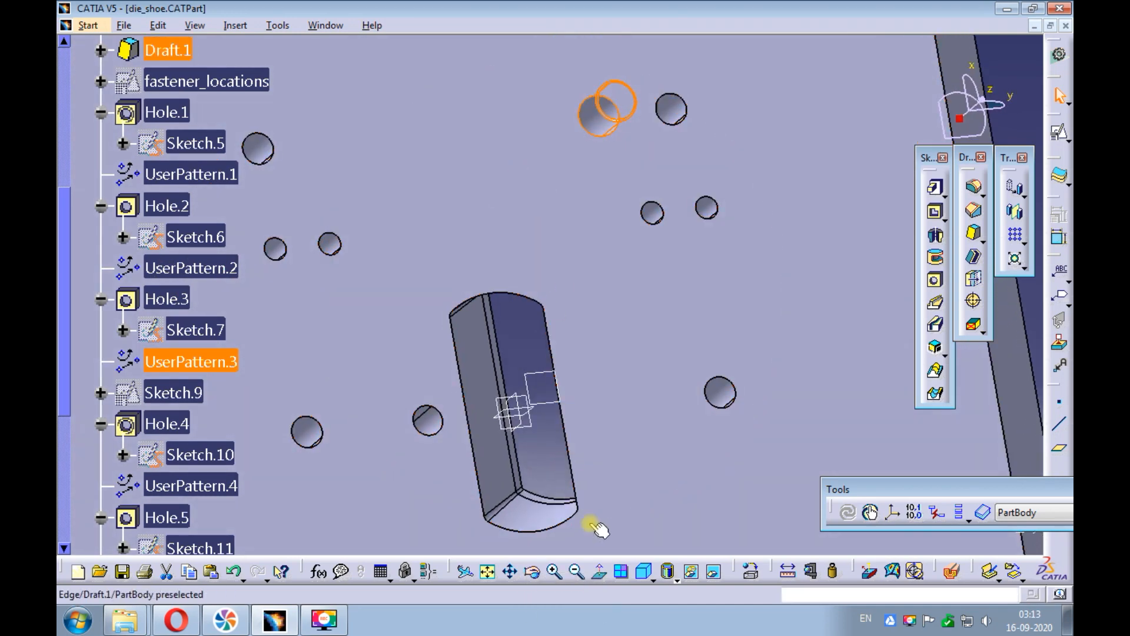
{"action": "middle_click_drag", "start_coordinate": [583, 501], "coordinate": [437, 224]}
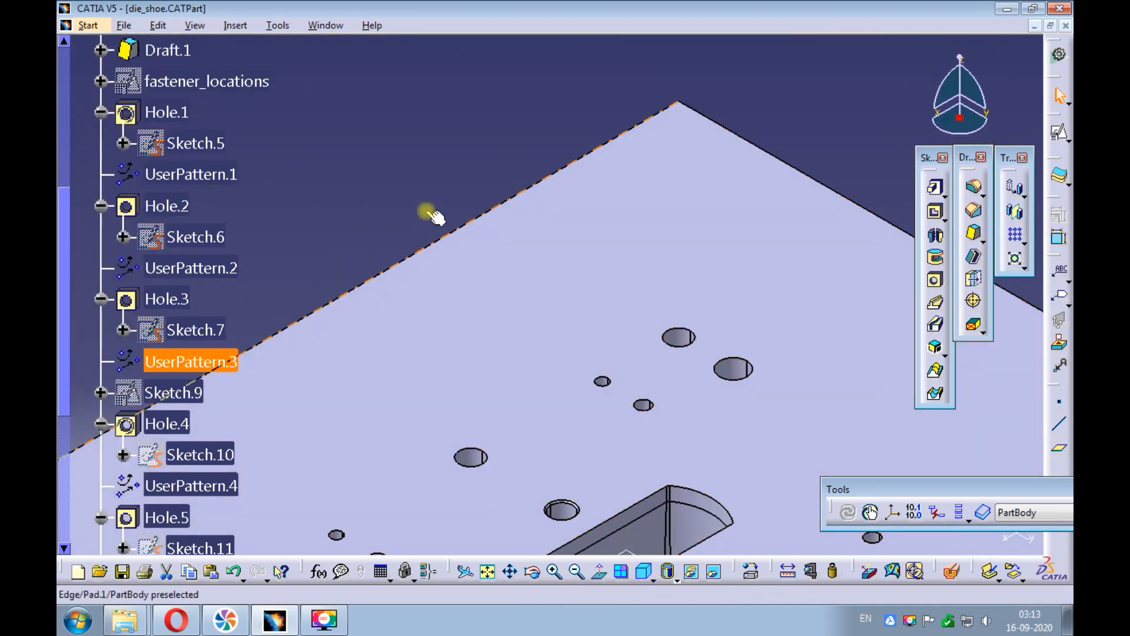
{"action": "left_click", "coordinate": [435, 223]}
{"action": "middle_click_drag", "start_coordinate": [454, 179], "coordinate": [416, 131], "text": "ctrl"}
Delete Hole.4 together with UserPattern.4, without deleting the aggregated elements
{"action": "left_click", "coordinate": [508, 286]}
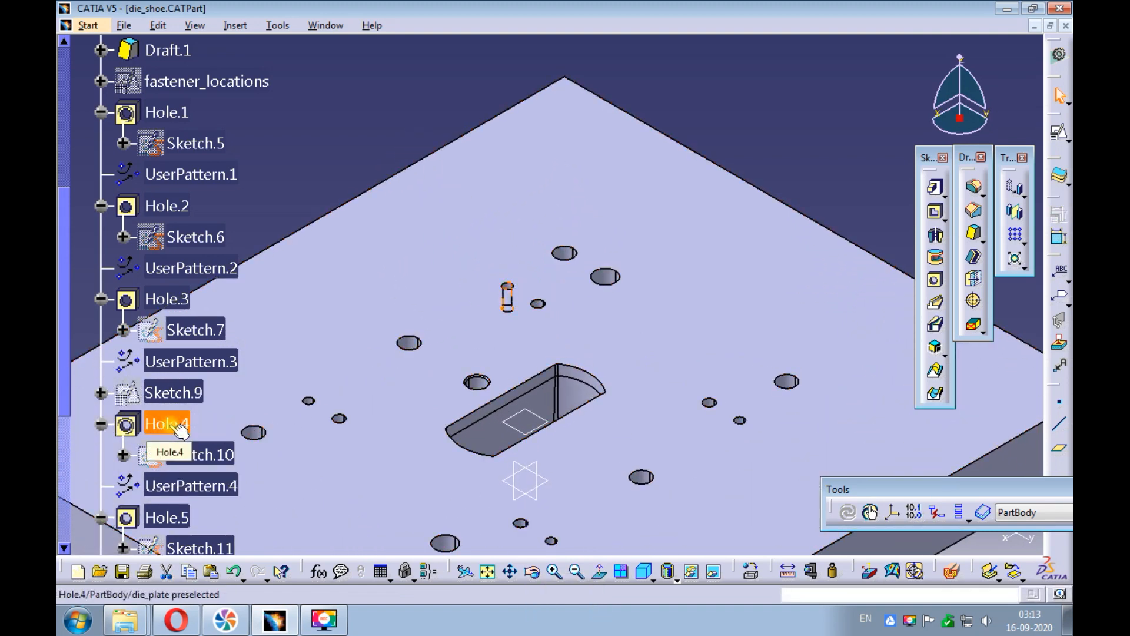
{"action": "left_click", "coordinate": [191, 486], "text": "ctrl"}
{"action": "middle_click_drag", "start_coordinate": [388, 227], "coordinate": [322, 219], "text": "ctrl"}
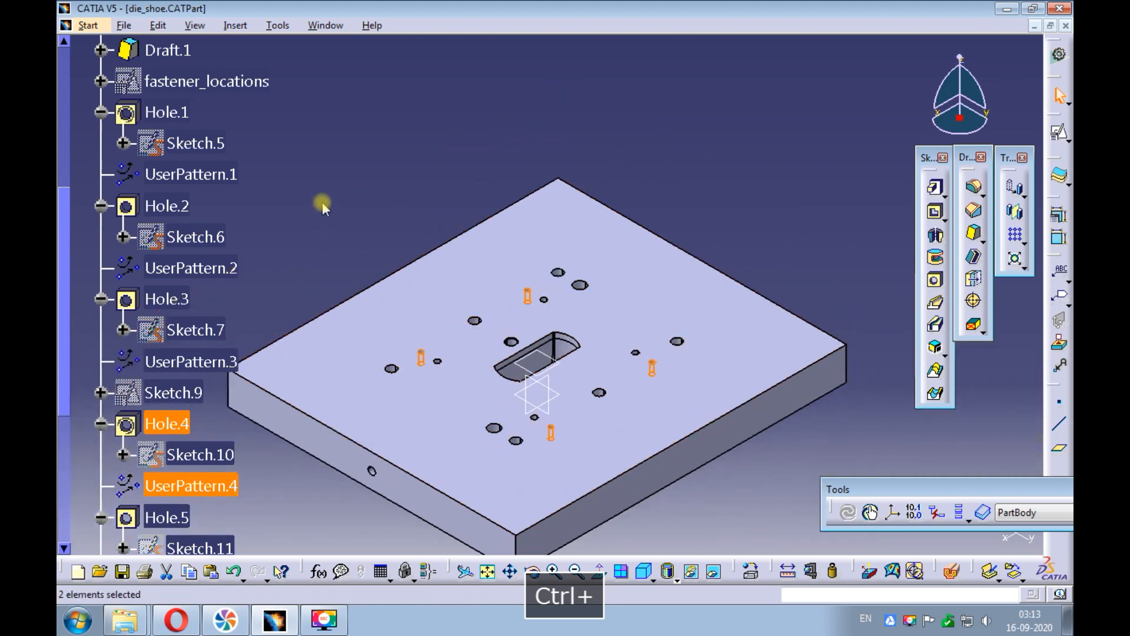
{"action": "right_click", "coordinate": [221, 486]}
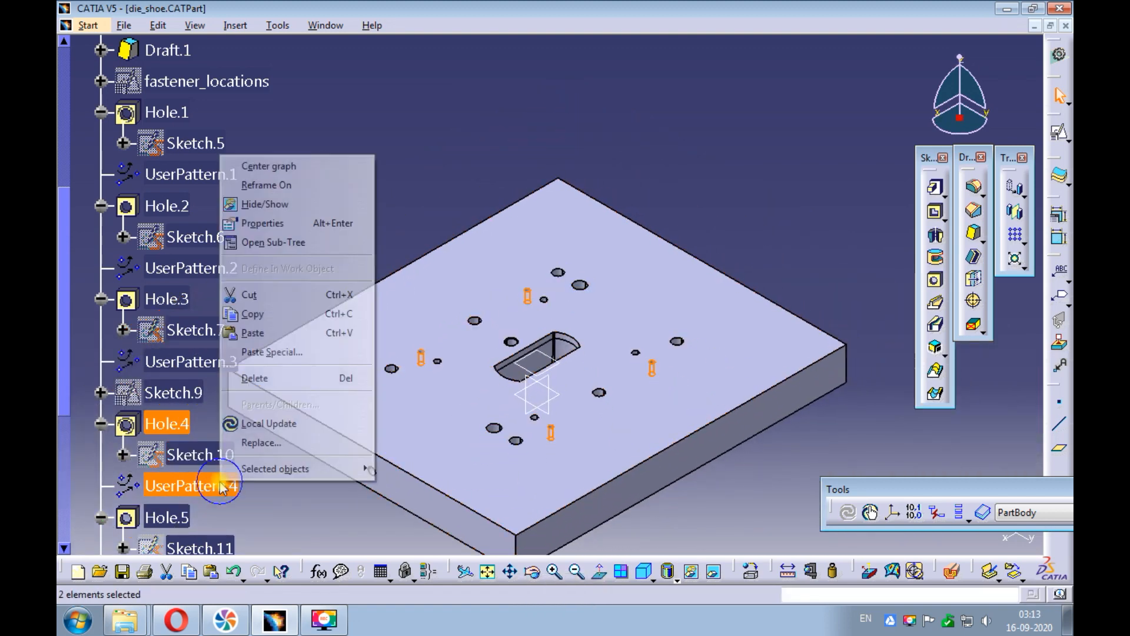
{"action": "left_click", "coordinate": [254, 378]}
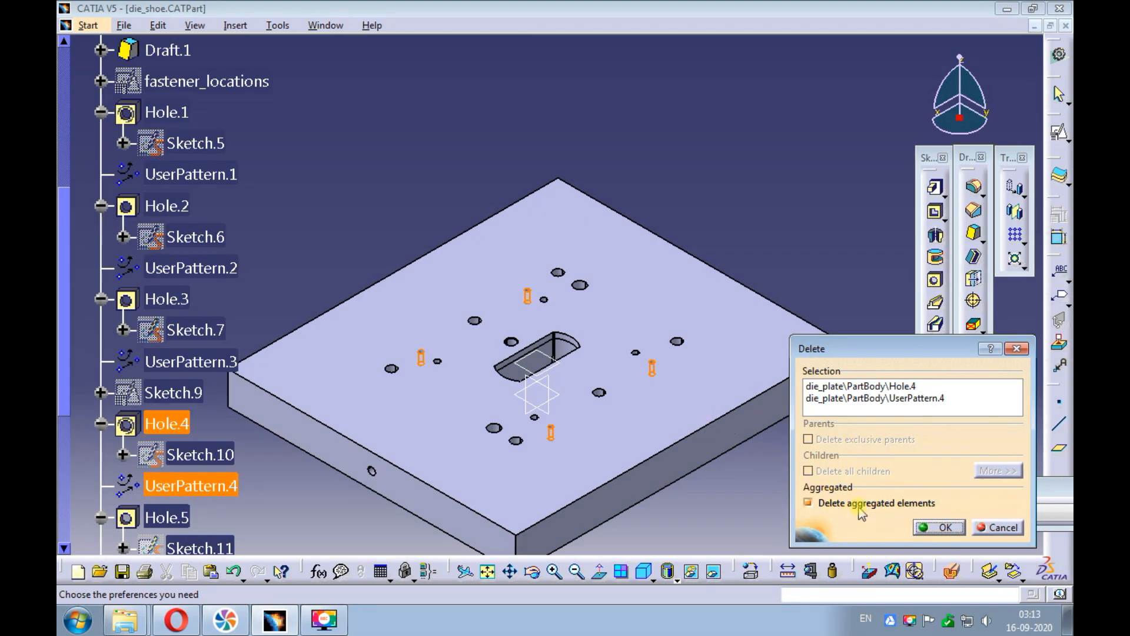
{"action": "left_click", "coordinate": [873, 506]}
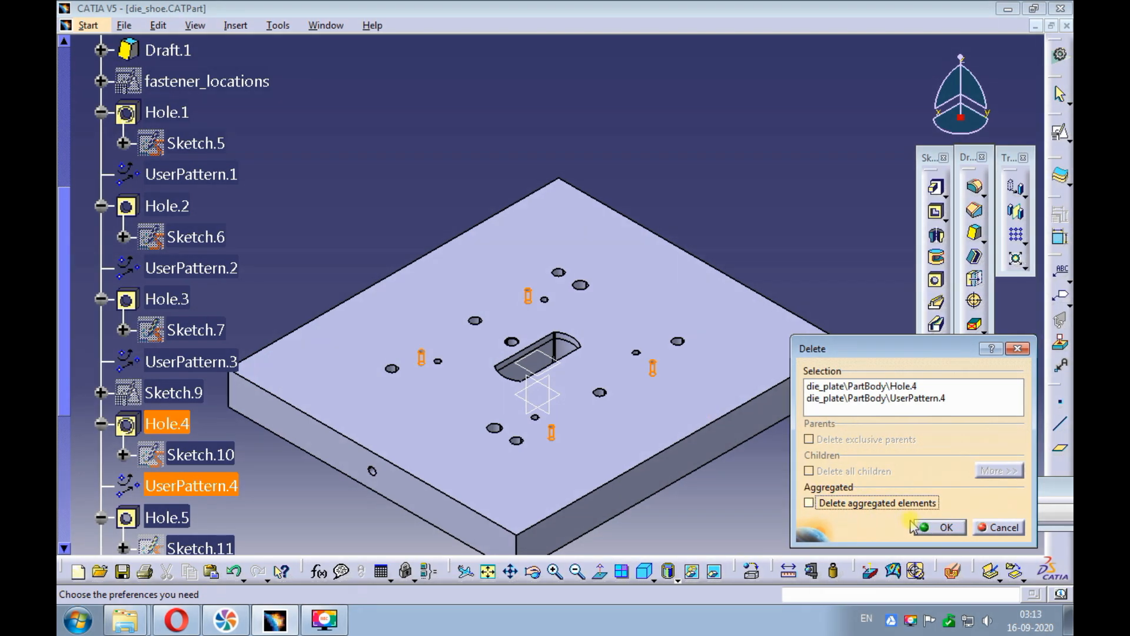
{"action": "left_click", "coordinate": [914, 521]}
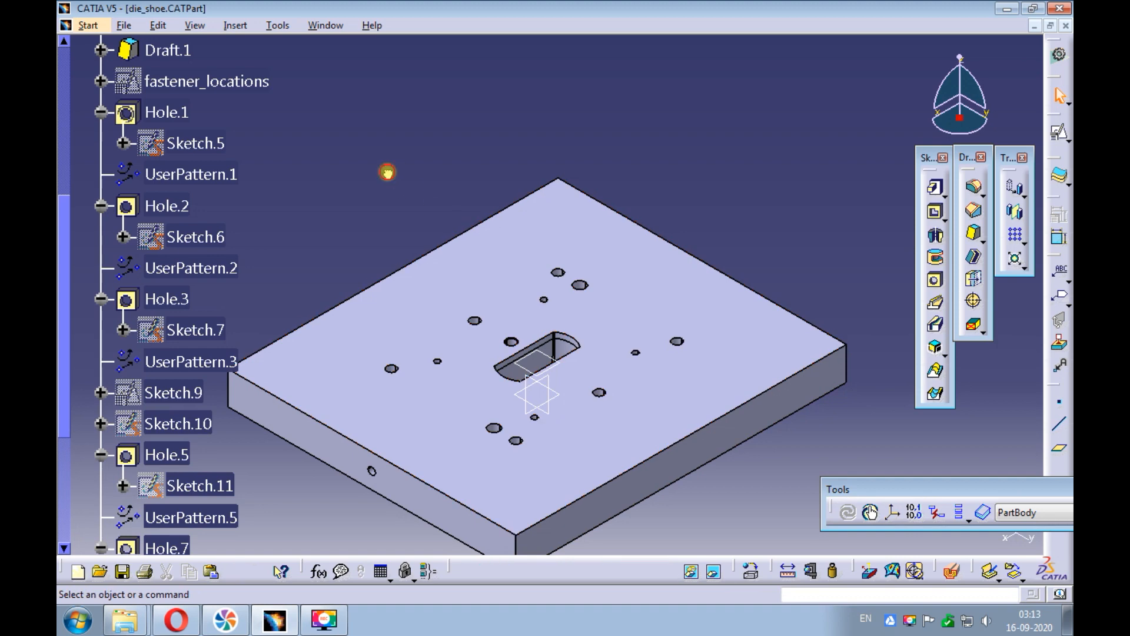
Delete Hole.5 together with UserPattern.5, without deleting the aggregated elements
{"action": "left_click", "coordinate": [178, 453]}
{"action": "left_click", "coordinate": [223, 519], "text": "ctrl"}
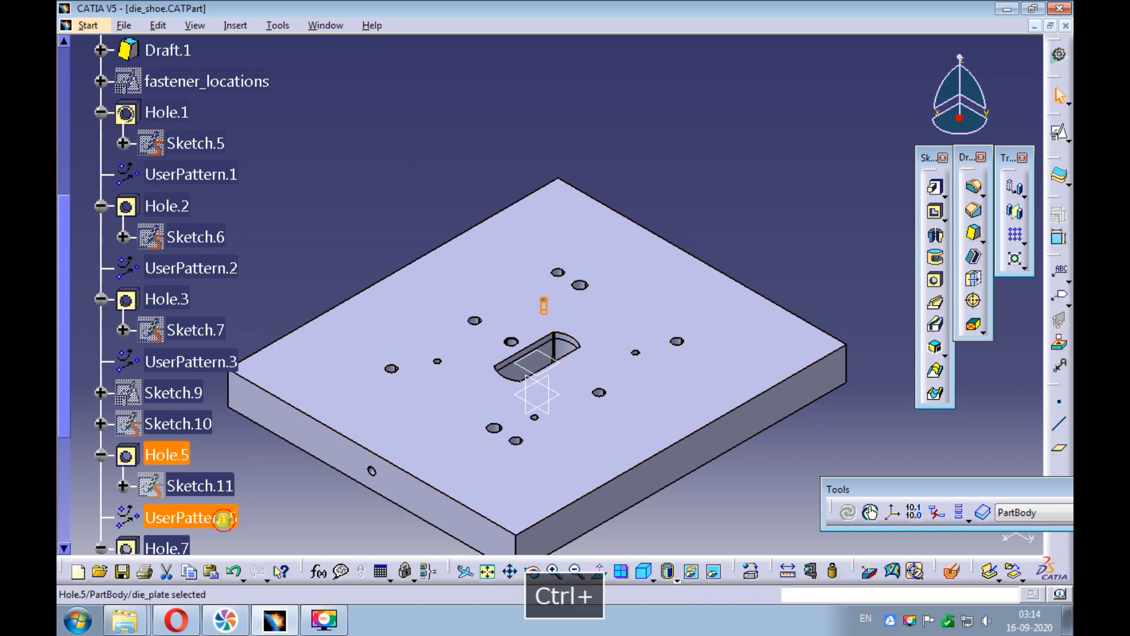
{"action": "right_click", "coordinate": [224, 522]}
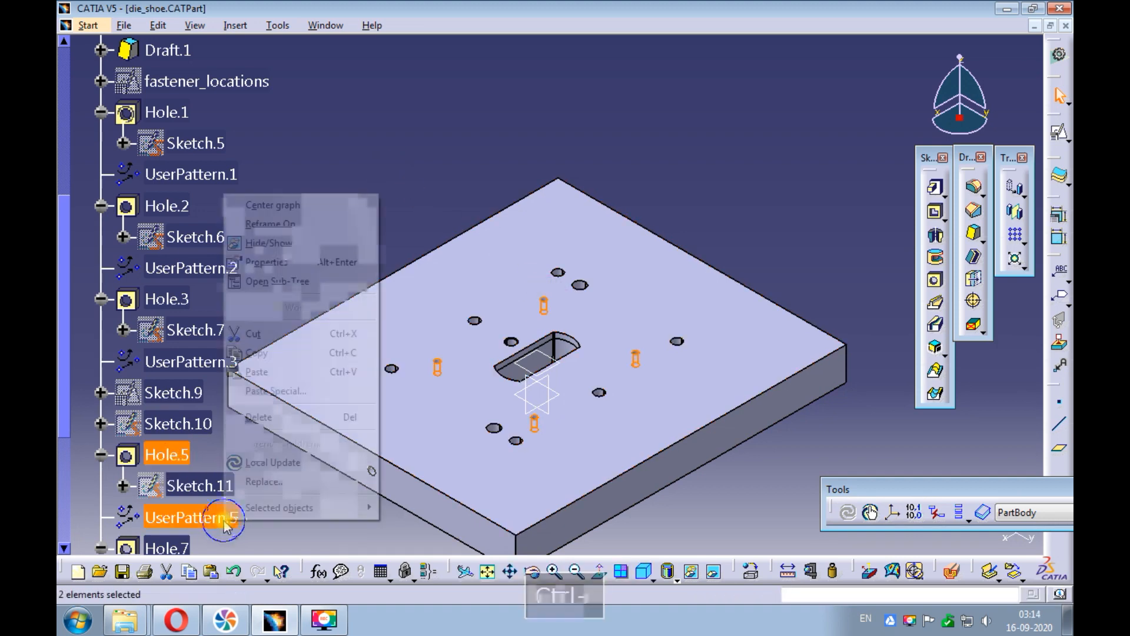
{"action": "left_click", "coordinate": [263, 418]}
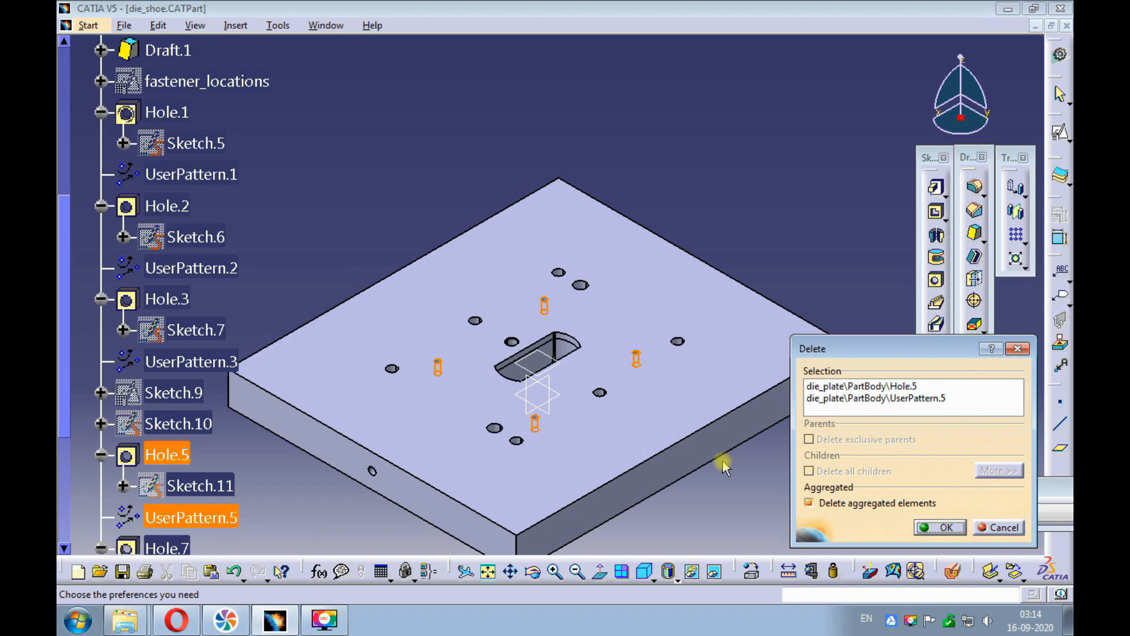
{"action": "left_click", "coordinate": [835, 504]}
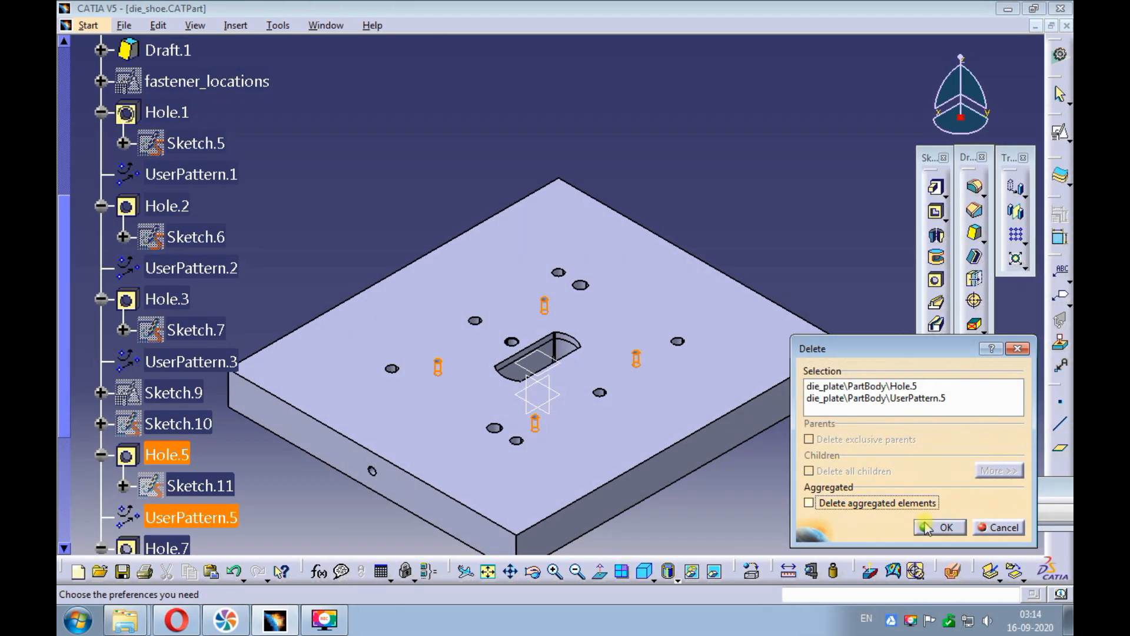
{"action": "left_click", "coordinate": [925, 528]}
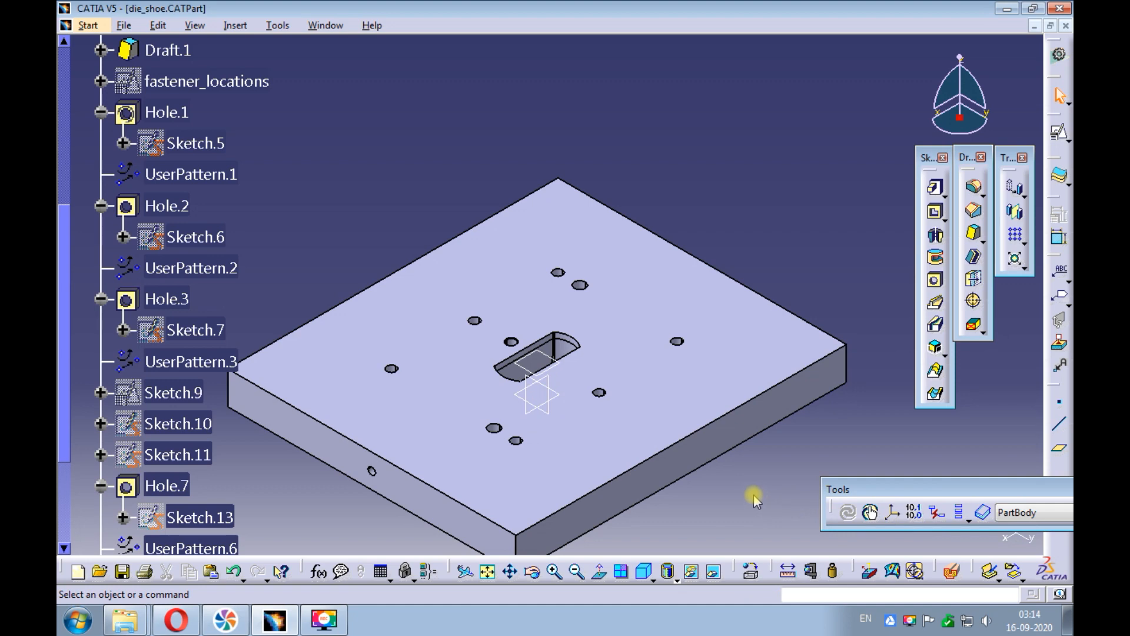
Switch the display to wireframe and open the definition of Hole.7
{"action": "left_click", "coordinate": [675, 579]}
{"action": "left_click", "coordinate": [673, 563]}
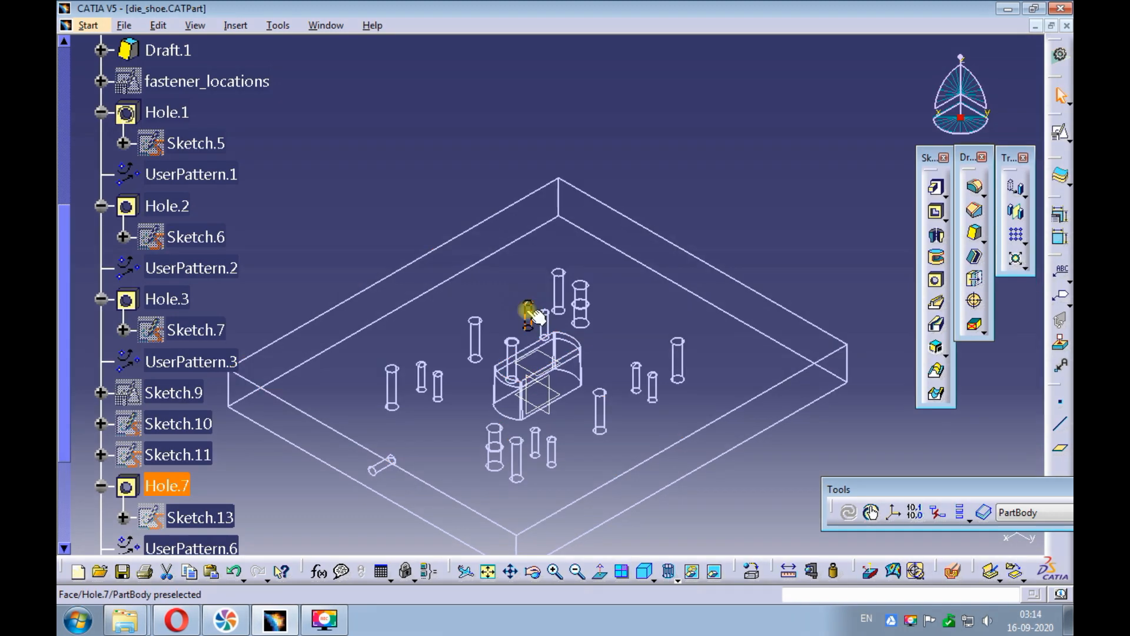
{"action": "right_click", "coordinate": [167, 484]}
{"action": "mouse_move", "coordinate": [253, 468]}
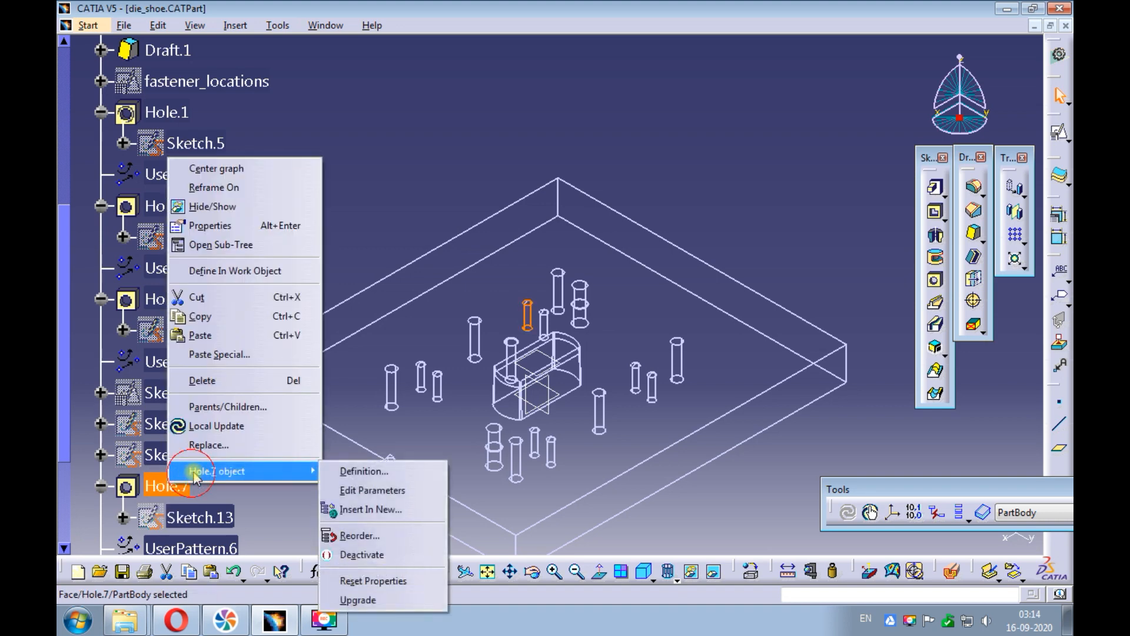
{"action": "left_click", "coordinate": [342, 470]}
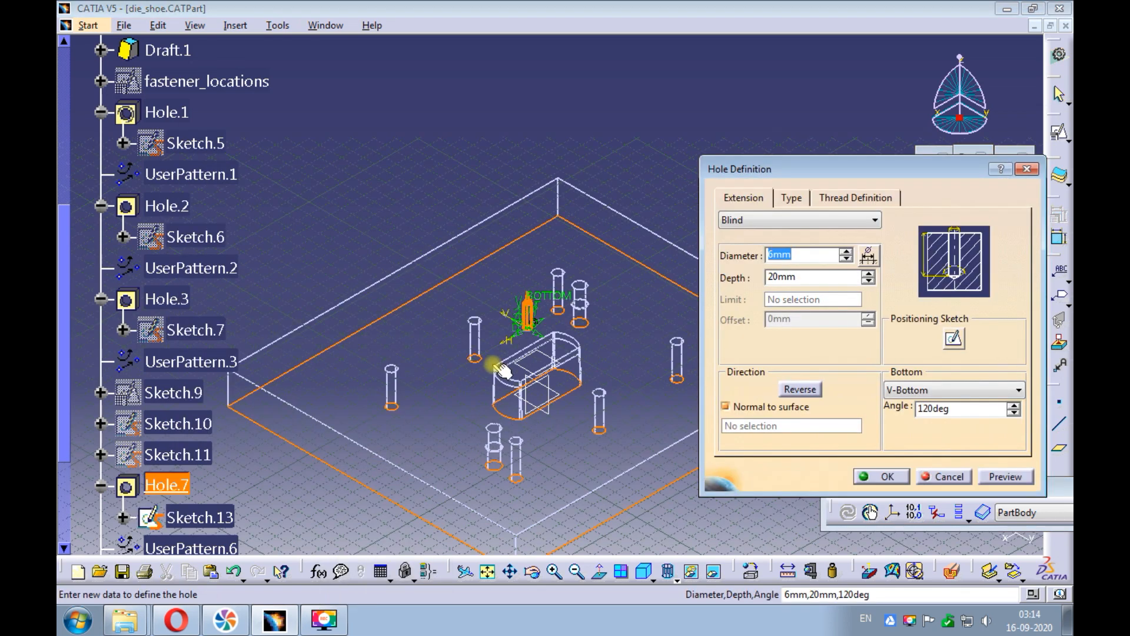
Set the extension of Hole.7 to Up To Last, apply it, and restore the Shading with Edges display
{"action": "left_click", "coordinate": [738, 220]}
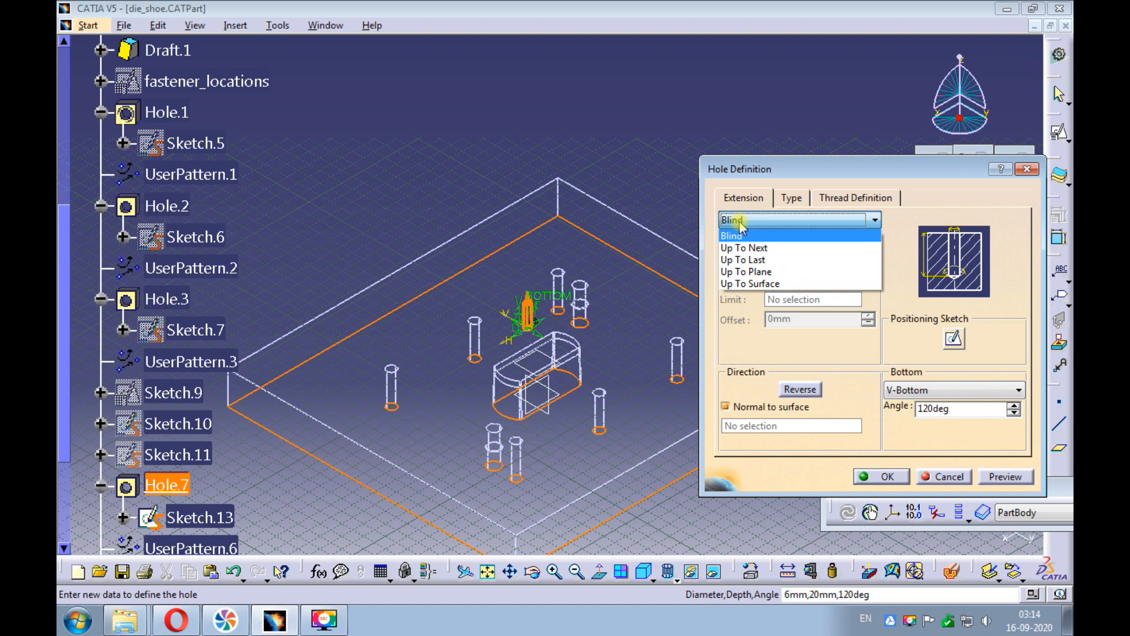
{"action": "left_click", "coordinate": [743, 259]}
{"action": "left_click", "coordinate": [990, 477]}
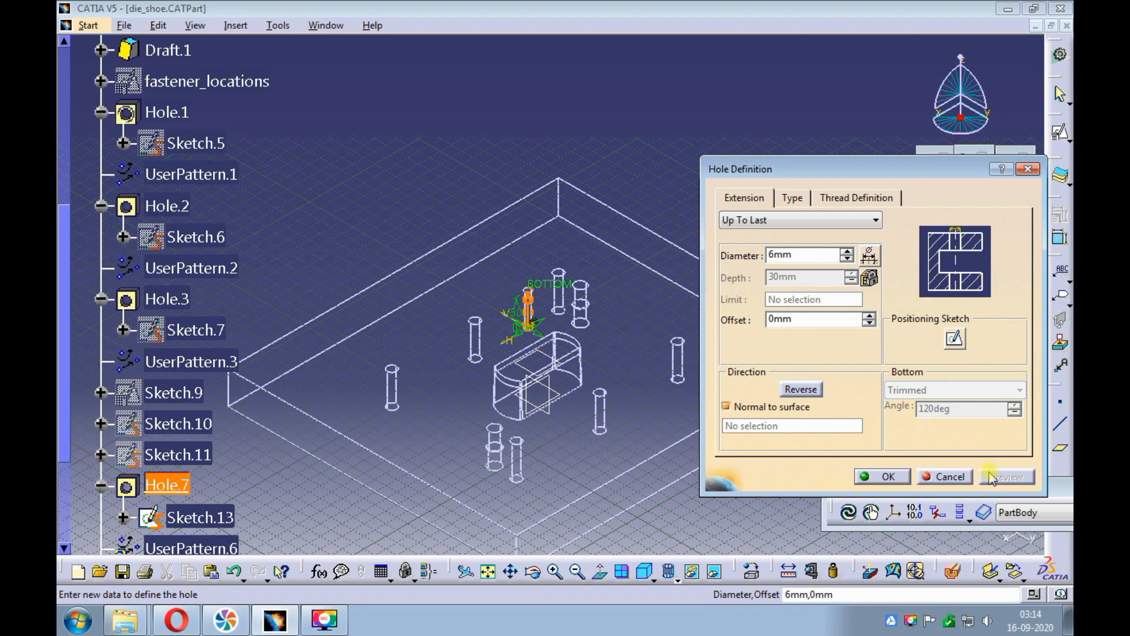
{"action": "left_click", "coordinate": [868, 477]}
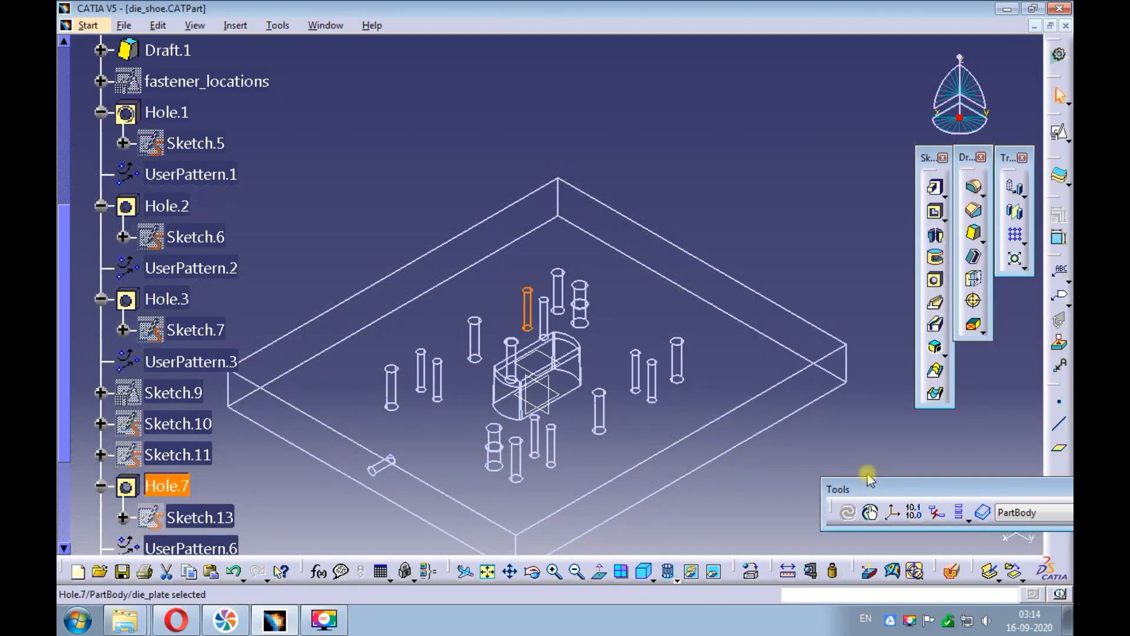
{"action": "left_click", "coordinate": [670, 574]}
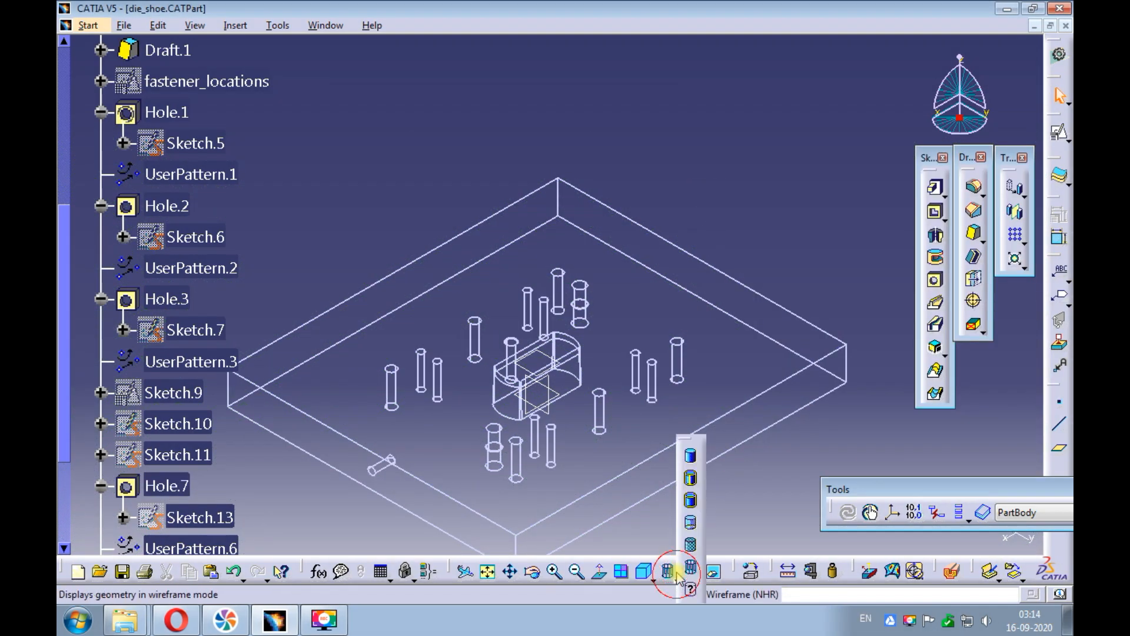
{"action": "left_click", "coordinate": [692, 479]}
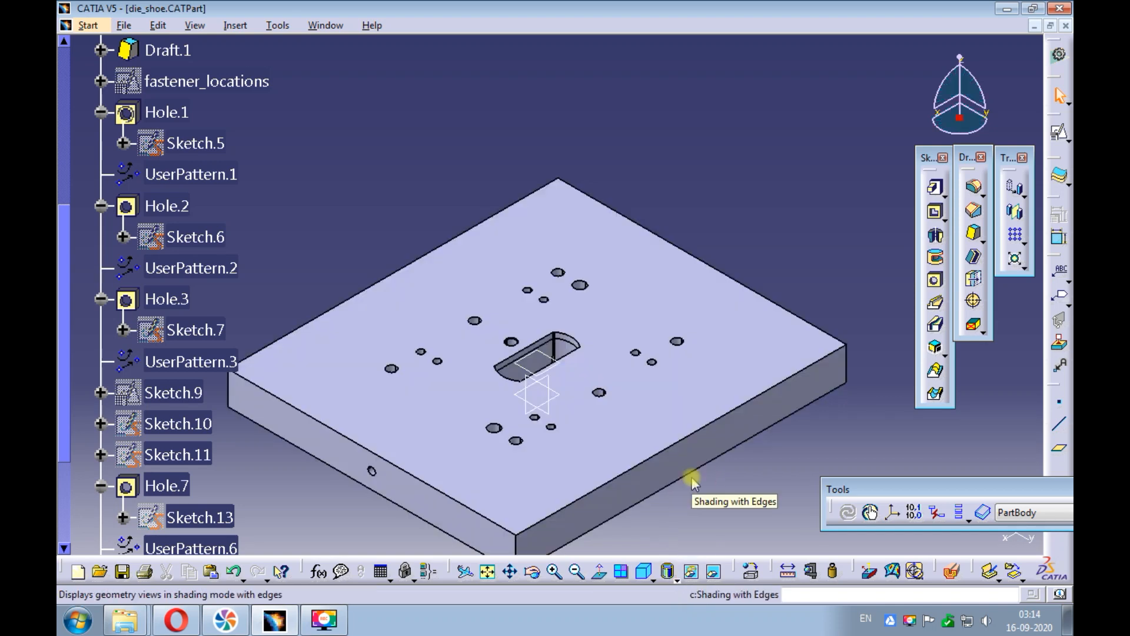
Delete Hole.8 on the plate's side face, without deleting its aggregated elements
{"action": "mouse_move", "coordinate": [464, 275]}
{"action": "middle_mouse_down"}
{"action": "mouse_move", "coordinate": [478, 245]}
{"action": "mouse_move", "coordinate": [439, 257]}
{"action": "mouse_move", "coordinate": [430, 278]}
{"action": "middle_mouse_up"}
{"action": "left_click", "coordinate": [378, 450]}
{"action": "left_click_drag", "start_coordinate": [65, 452], "coordinate": [62, 531]}
{"action": "left_click", "coordinate": [271, 485]}
{"action": "right_click", "coordinate": [171, 508]}
{"action": "left_click", "coordinate": [213, 405]}
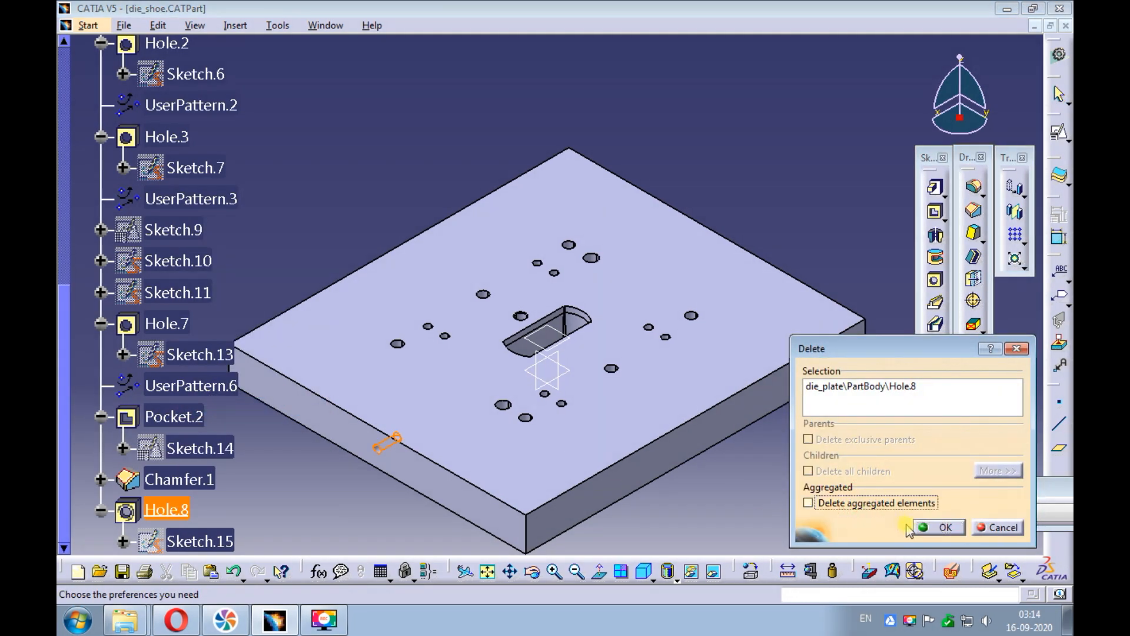
{"action": "left_click", "coordinate": [940, 528]}
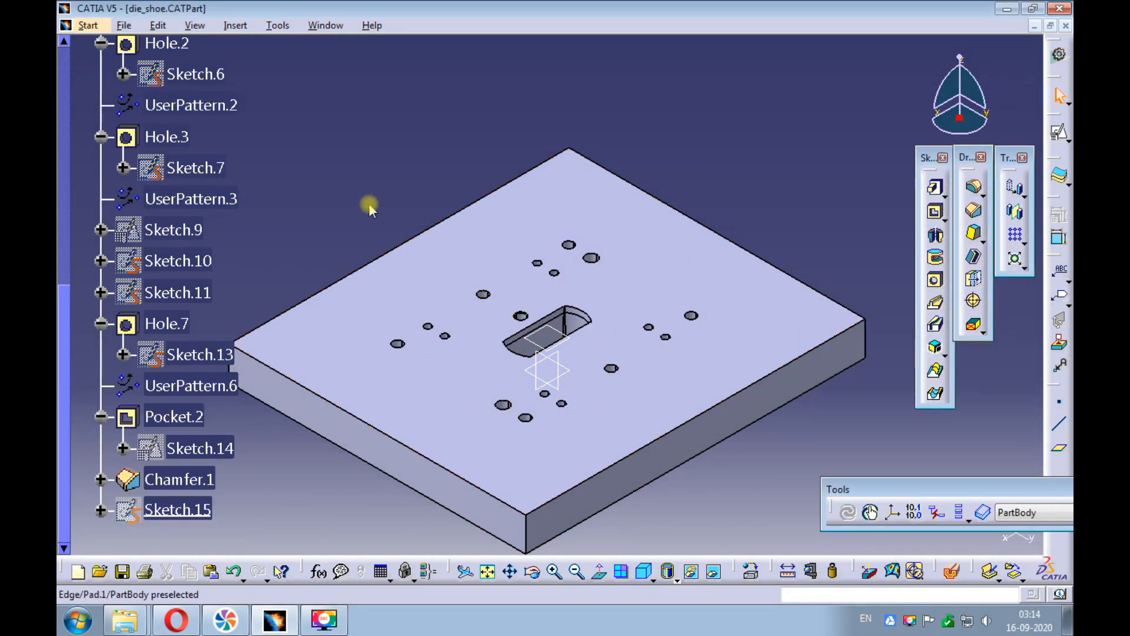
Delete Draft.1 from the walls of the central slot
{"action": "middle_click_drag", "start_coordinate": [394, 196], "coordinate": [425, 174], "text": "ctrl"}
{"action": "left_click", "coordinate": [589, 387]}
{"action": "left_click_drag", "start_coordinate": [65, 316], "coordinate": [69, 212]}
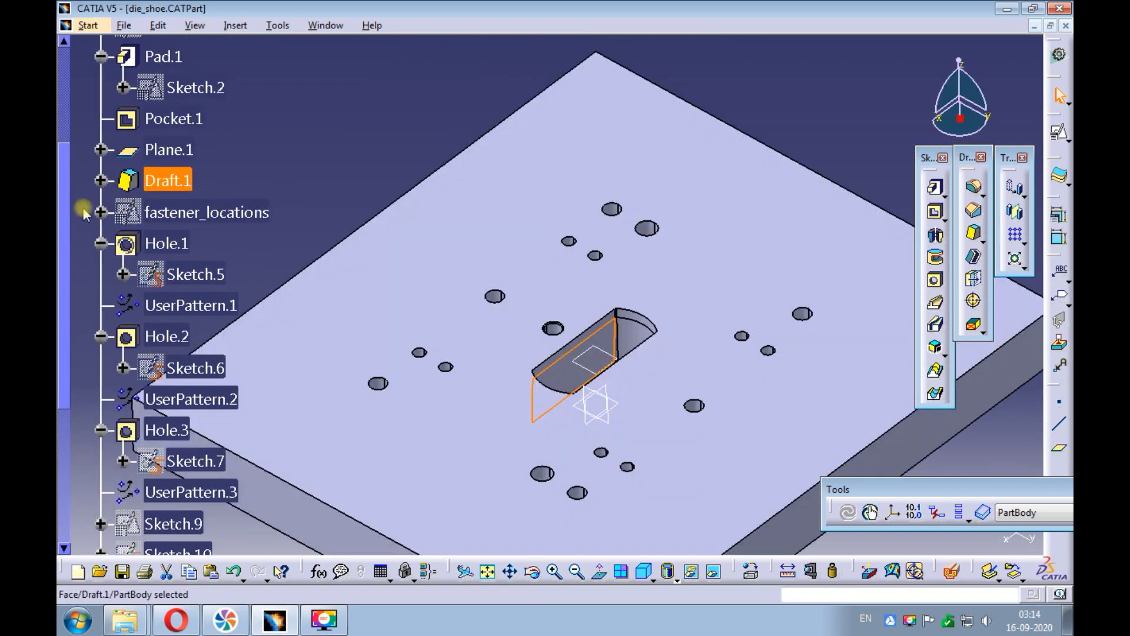
{"action": "right_click", "coordinate": [163, 185]}
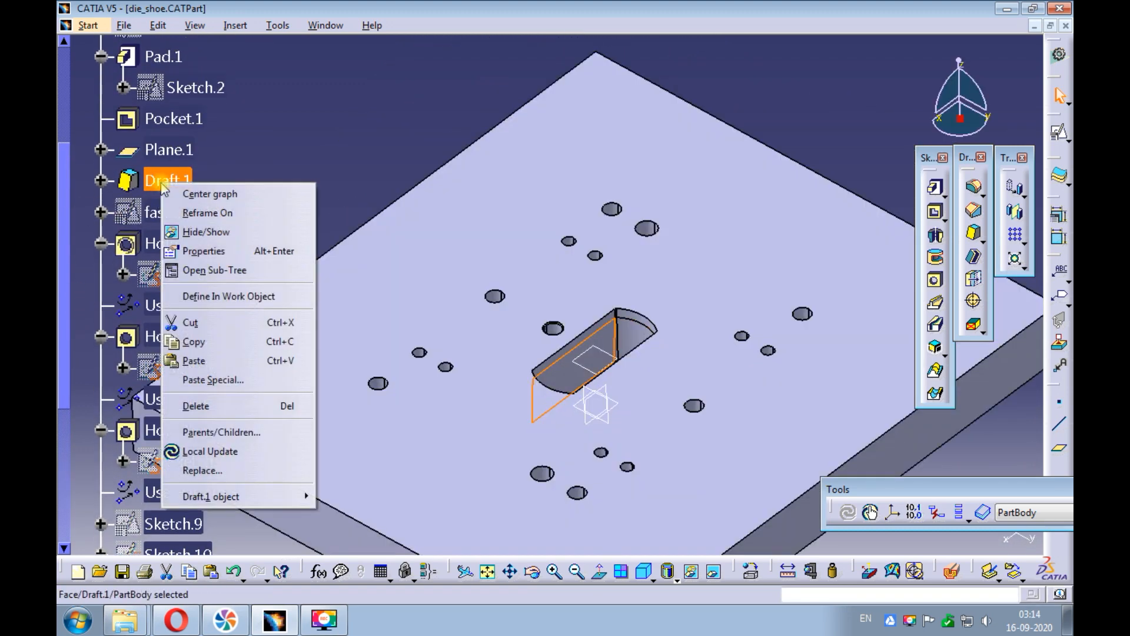
{"action": "left_click", "coordinate": [200, 406]}
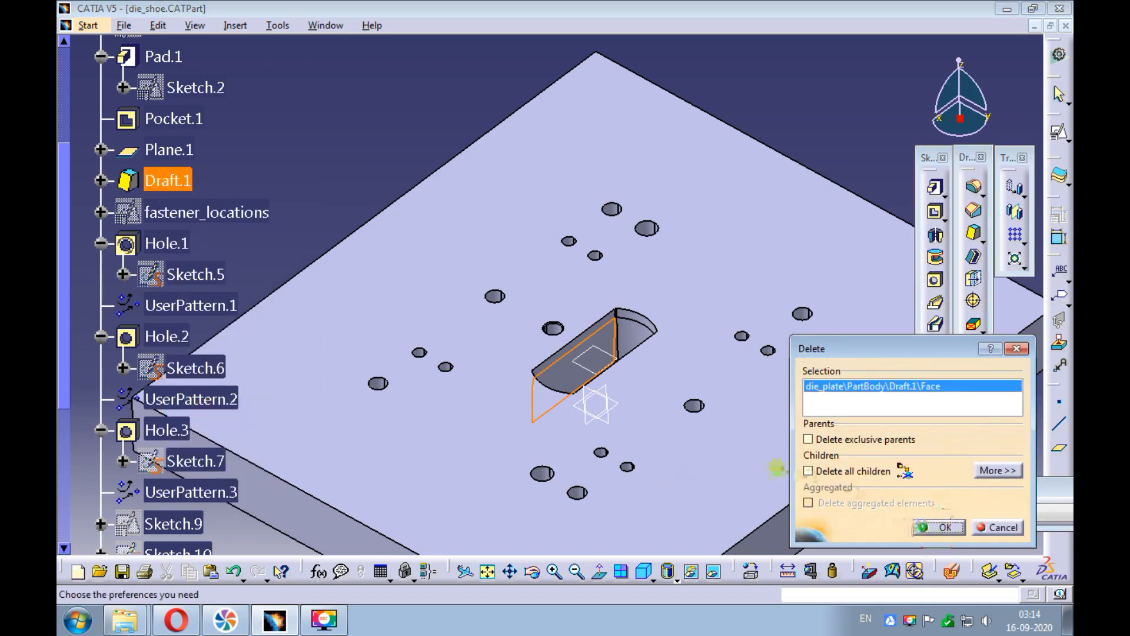
Delete Chamfer.1 on the small hole beside the central slot
{"action": "middle_click_drag", "start_coordinate": [552, 312], "coordinate": [570, 174], "text": "ctrl"}
{"action": "left_click", "coordinate": [552, 382]}
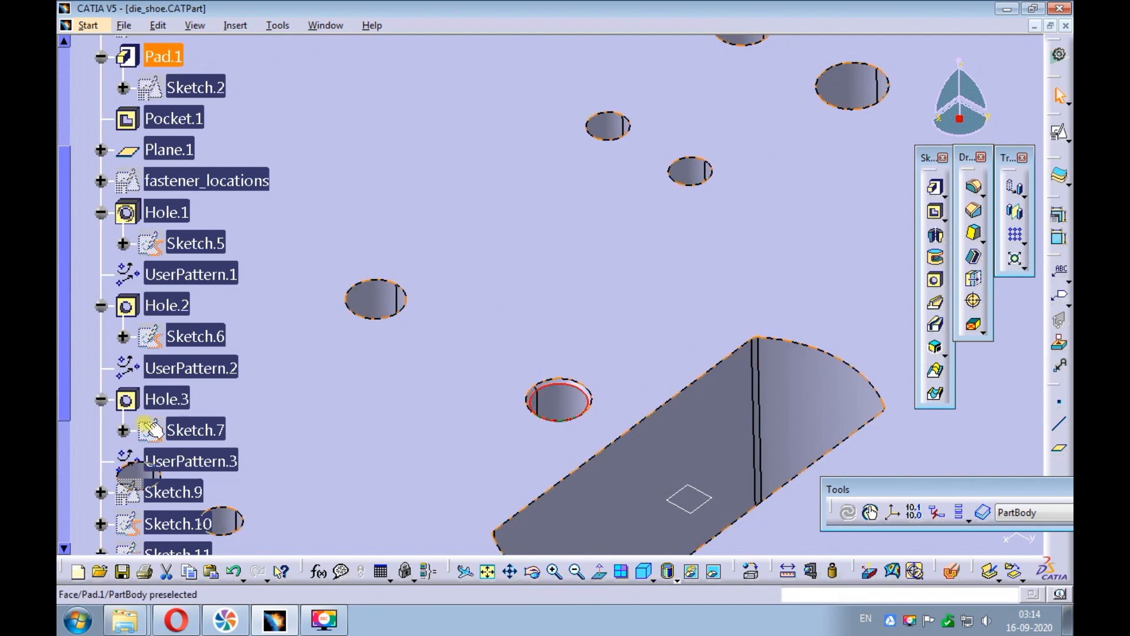
{"action": "left_click_drag", "start_coordinate": [65, 385], "coordinate": [65, 506]}
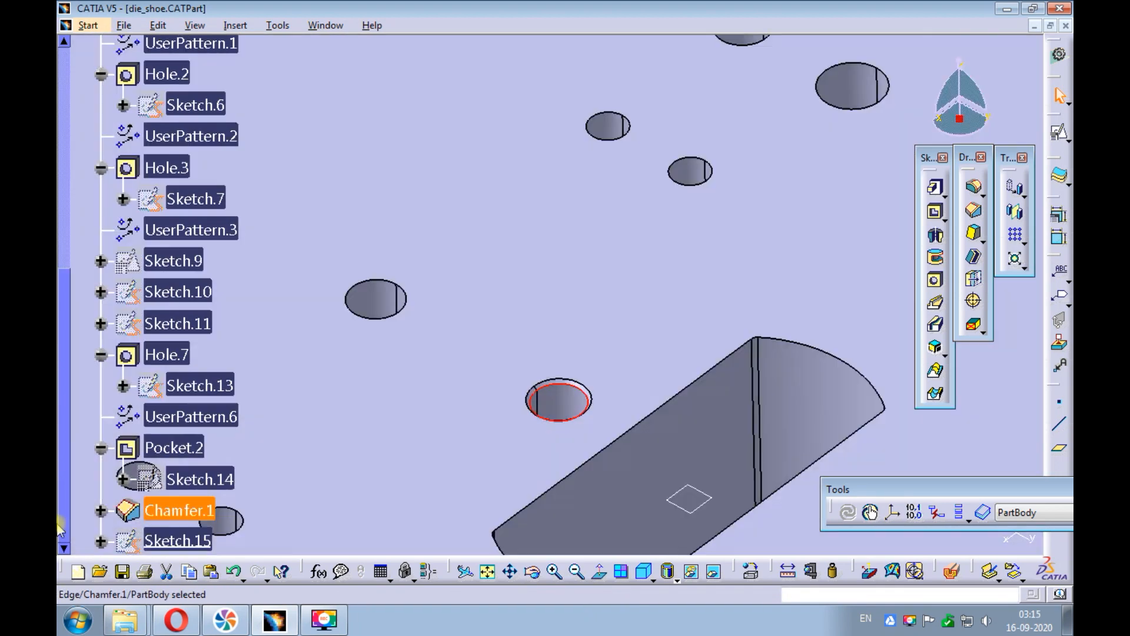
{"action": "right_click", "coordinate": [185, 517]}
{"action": "left_click", "coordinate": [197, 407]}
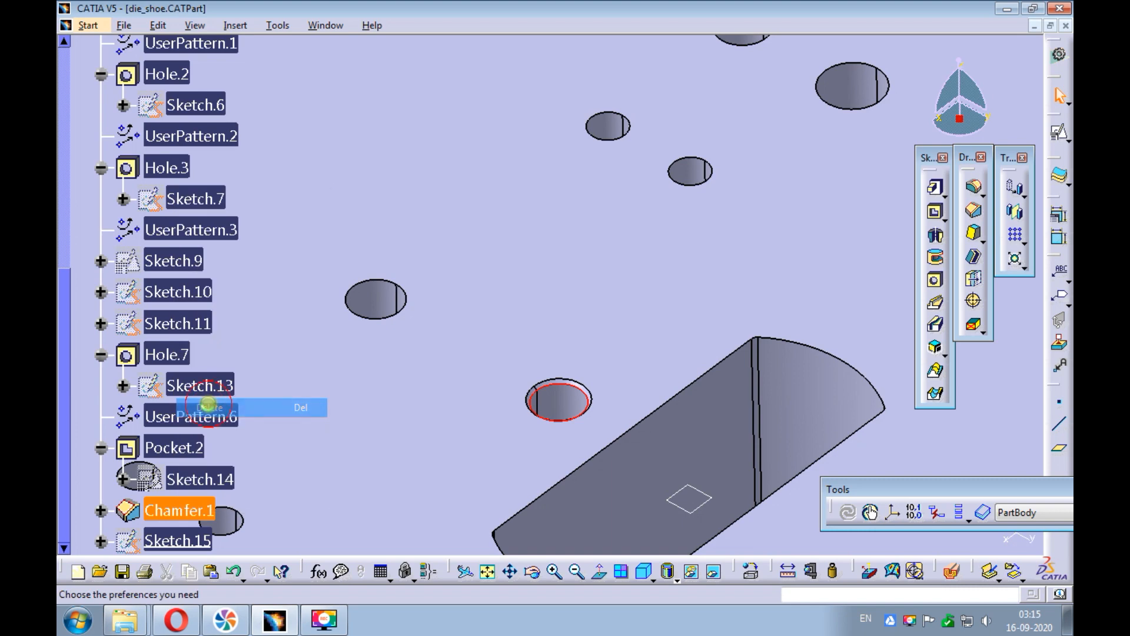
{"action": "left_click", "coordinate": [919, 527]}
Create a positioned sketch on the plate's top face with its axes swapped
{"action": "middle_click_drag", "start_coordinate": [613, 277], "coordinate": [559, 464], "text": "ctrl"}
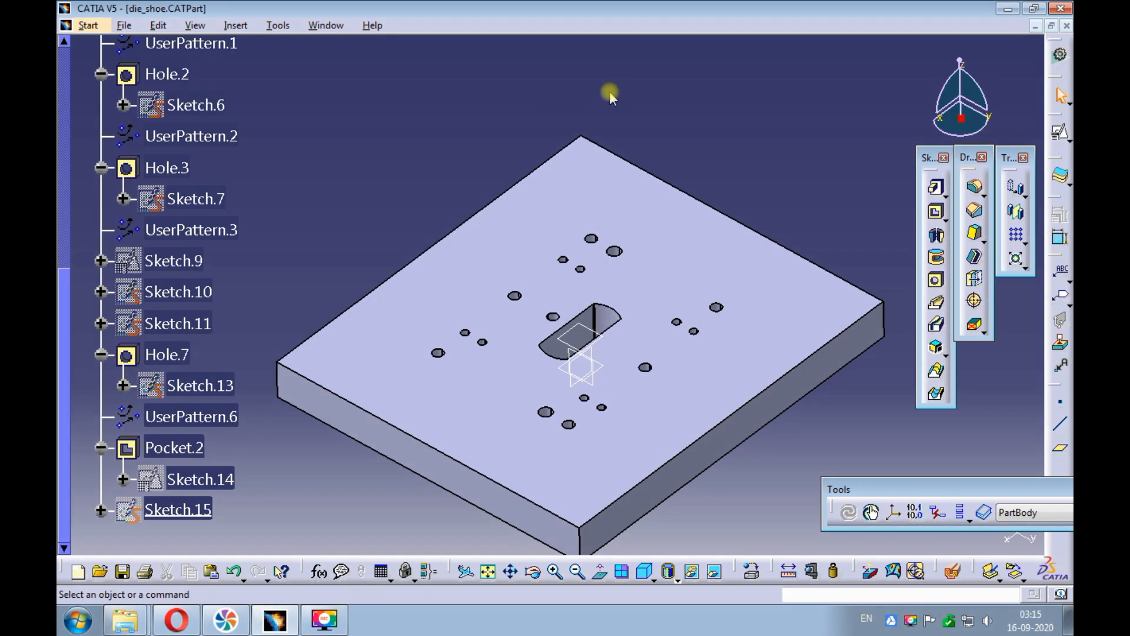
{"action": "left_click", "coordinate": [1069, 141]}
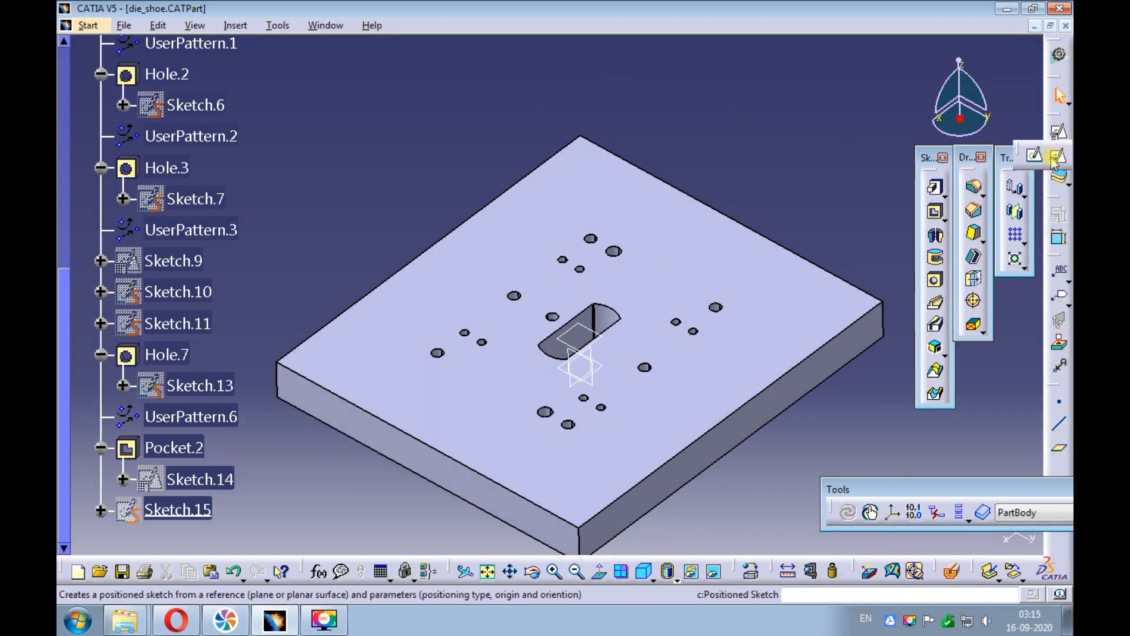
{"action": "left_click", "coordinate": [1058, 157]}
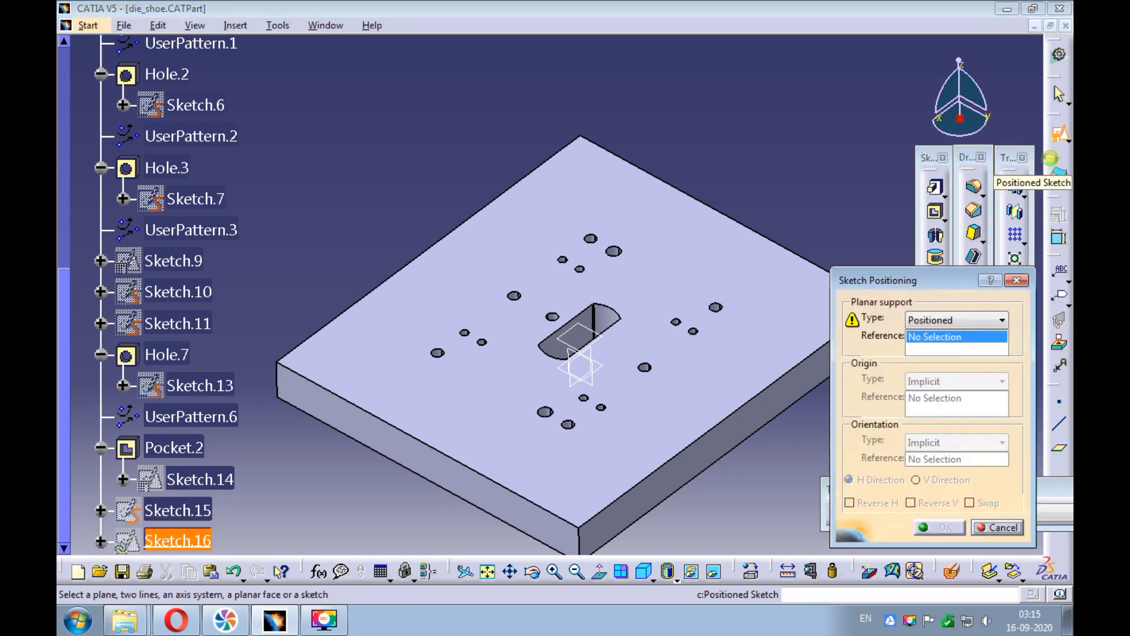
{"action": "left_click", "coordinate": [666, 239]}
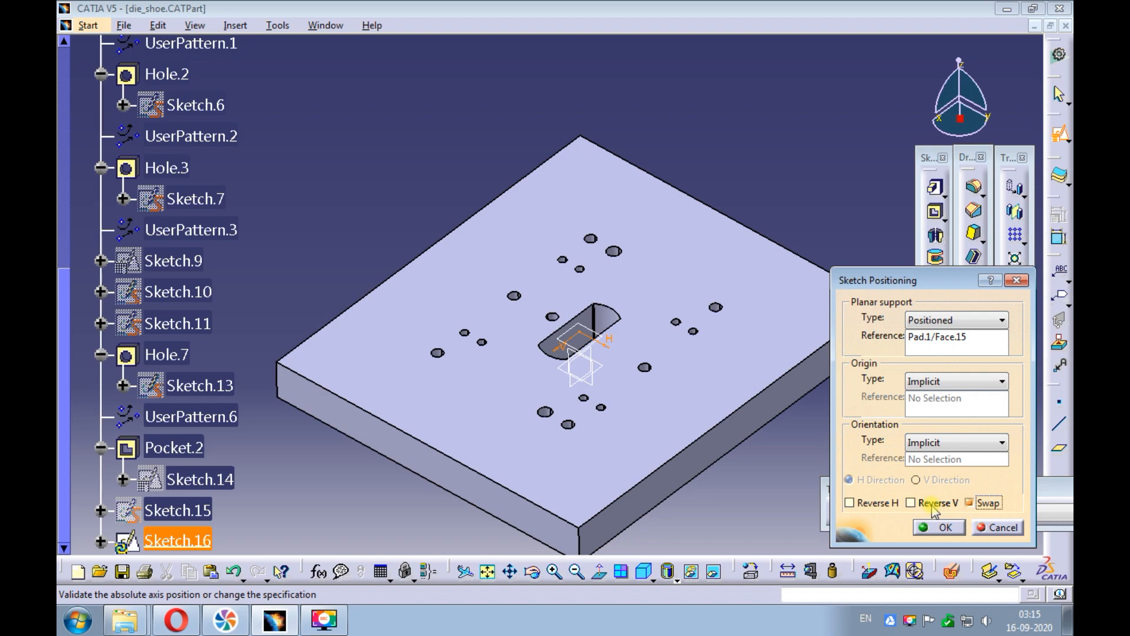
{"action": "left_click", "coordinate": [936, 525]}
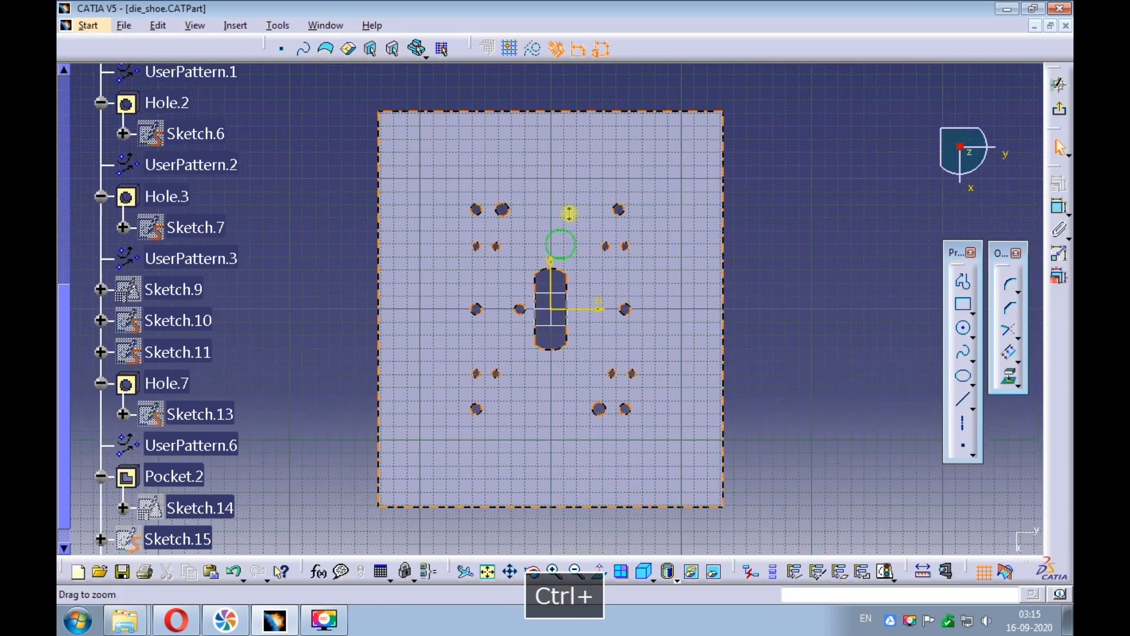
Offset the central slot's outline outward in the sketch and set the offset value to -1 mm
{"action": "middle_click_drag", "start_coordinate": [569, 213], "coordinate": [585, 140], "text": "ctrl"}
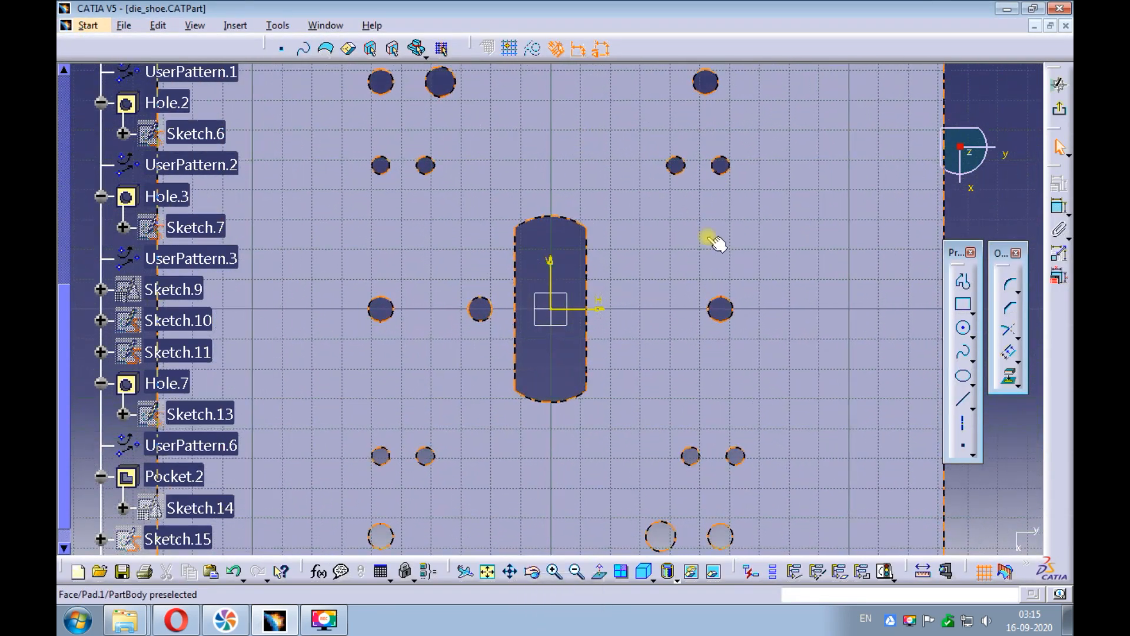
{"action": "left_click", "coordinate": [1017, 359]}
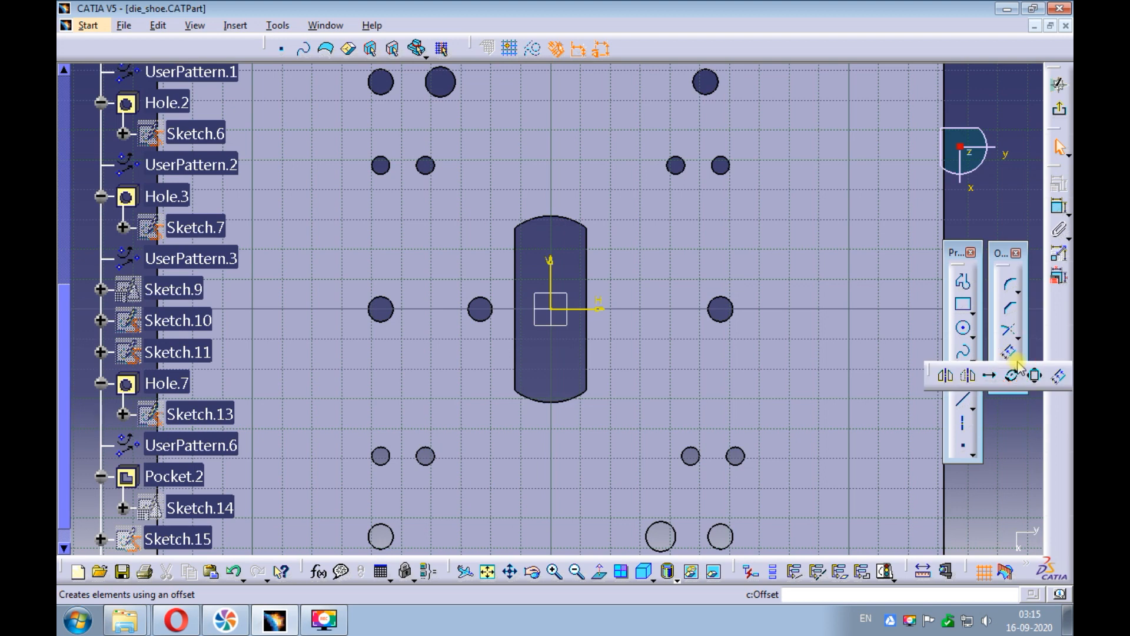
{"action": "left_click", "coordinate": [1058, 377]}
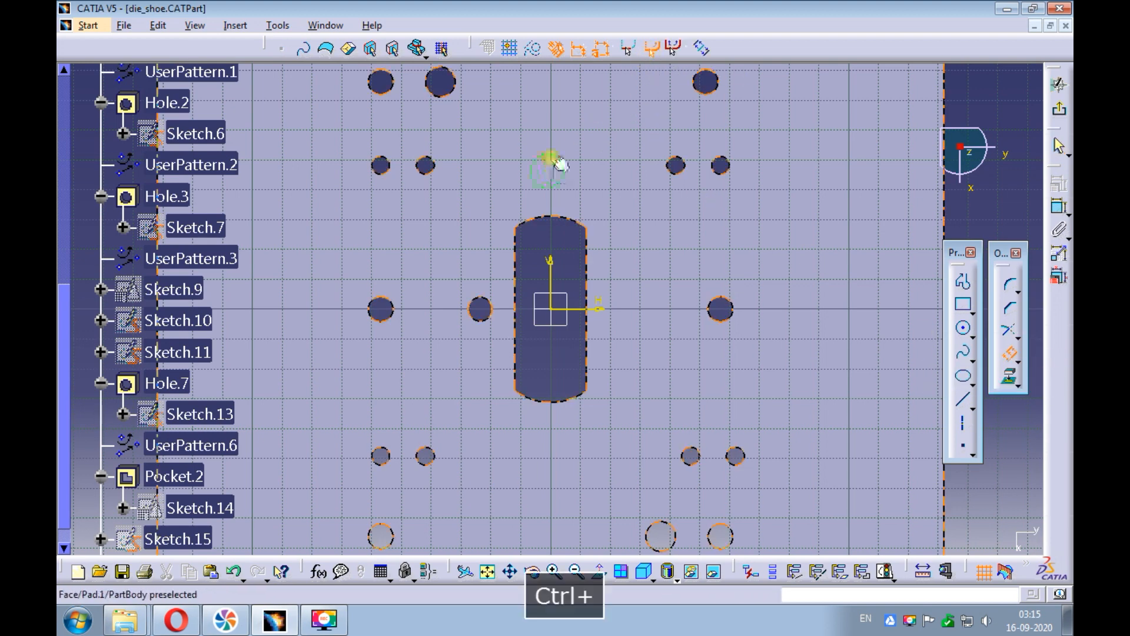
{"action": "middle_click_drag", "start_coordinate": [550, 161], "coordinate": [571, 156], "text": "ctrl"}
{"action": "left_click", "coordinate": [575, 193]}
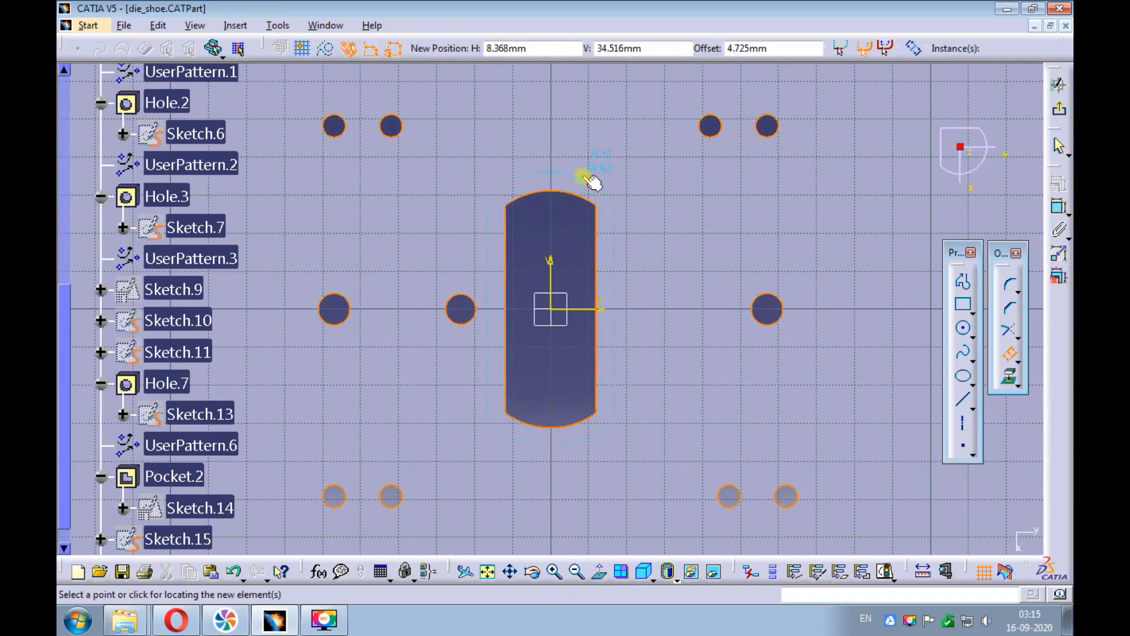
{"action": "left_click", "coordinate": [583, 174]}
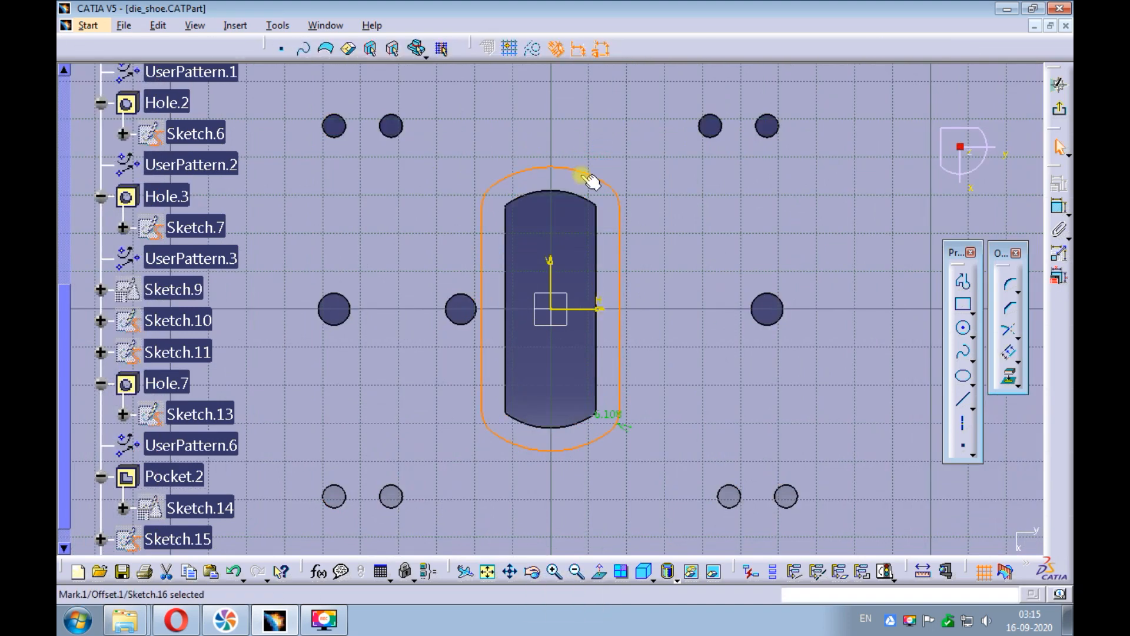
{"action": "double_click", "coordinate": [605, 414]}
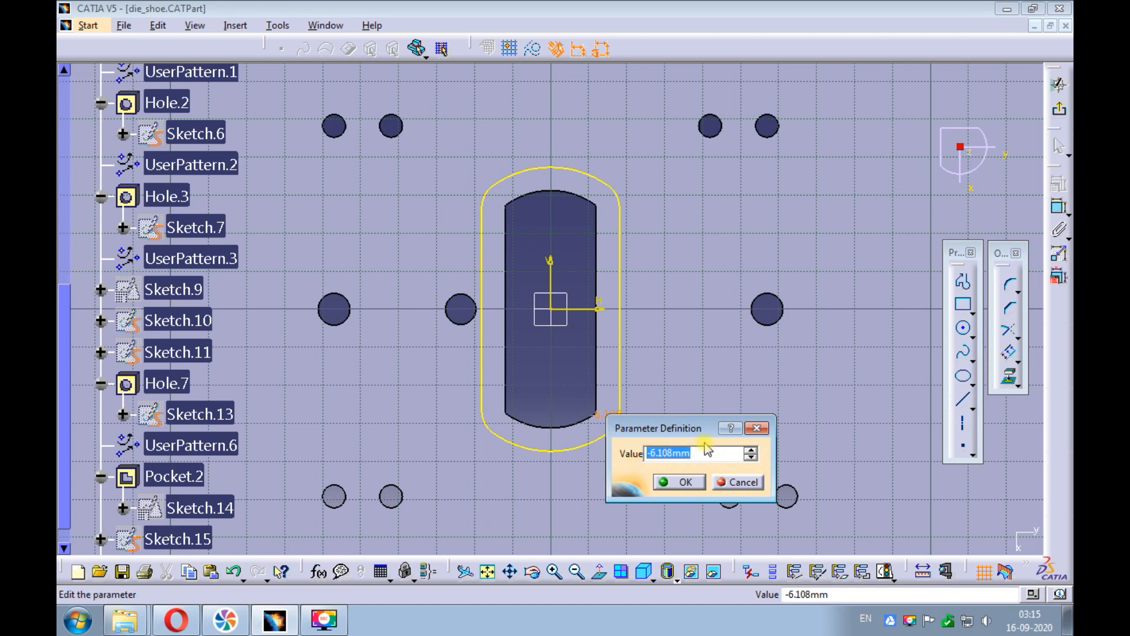
{"action": "key", "text": "BackSpace"}
{"action": "type", "text": "-1"}
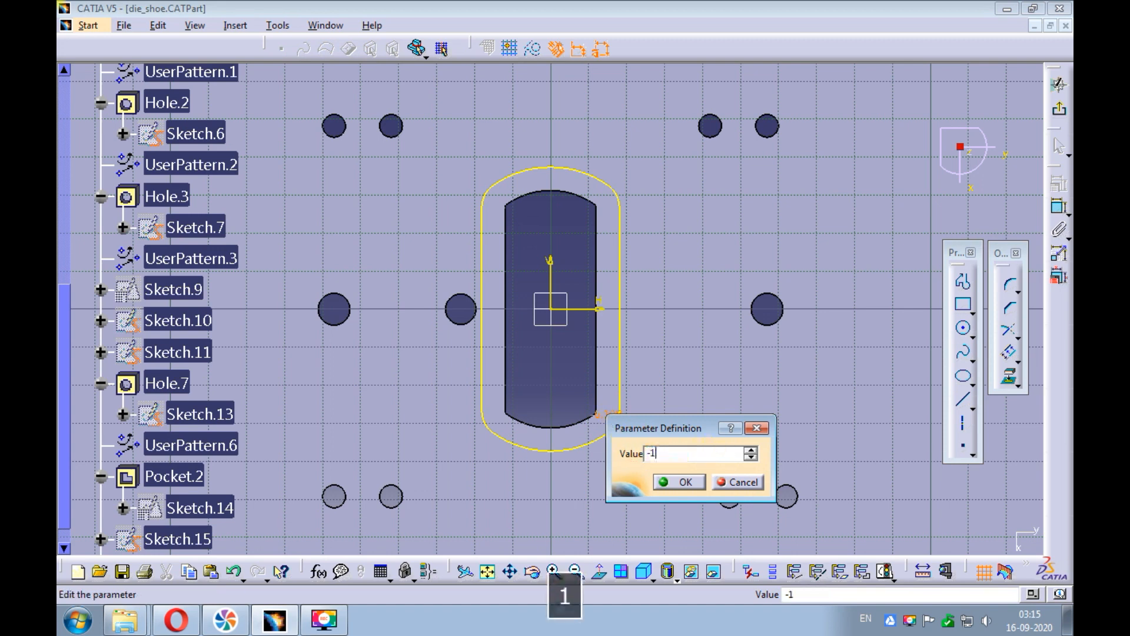
{"action": "left_click", "coordinate": [681, 482]}
Offset the circular edge of the hole beside the slot outward with an offset value of -1 mm, and exit the sketch
{"action": "left_click", "coordinate": [1010, 353]}
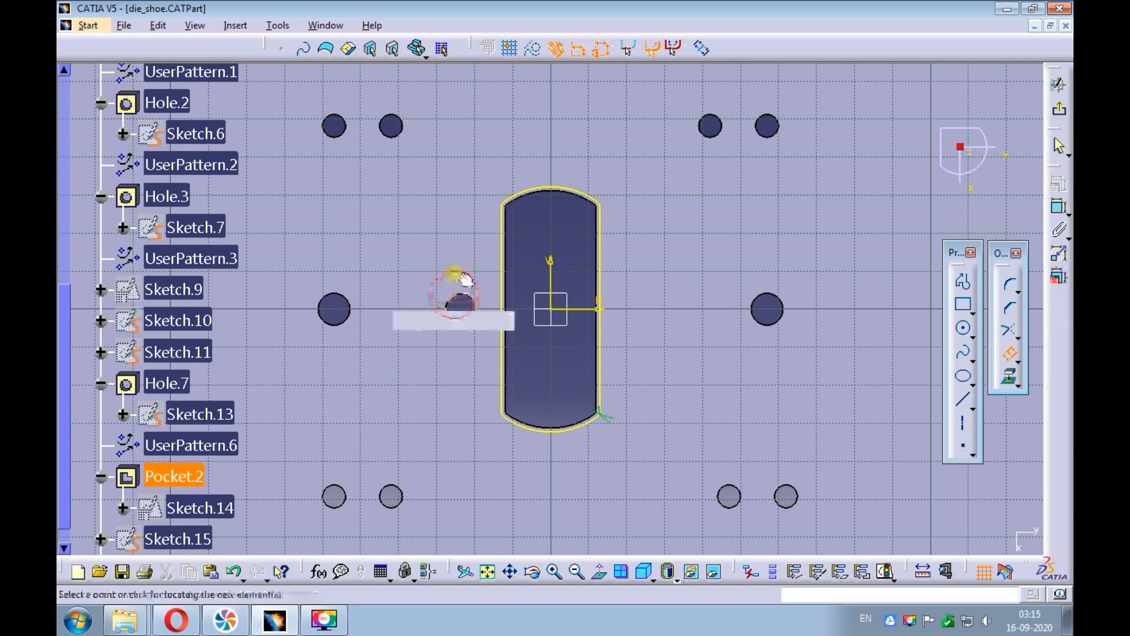
{"action": "left_click", "coordinate": [459, 298]}
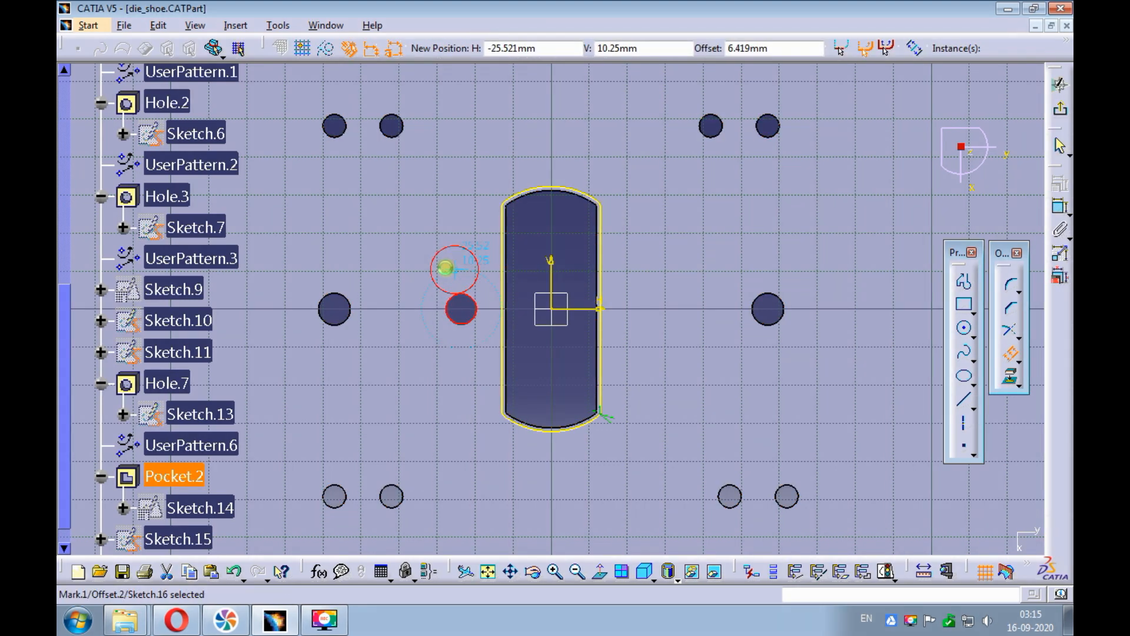
{"action": "left_click", "coordinate": [430, 276]}
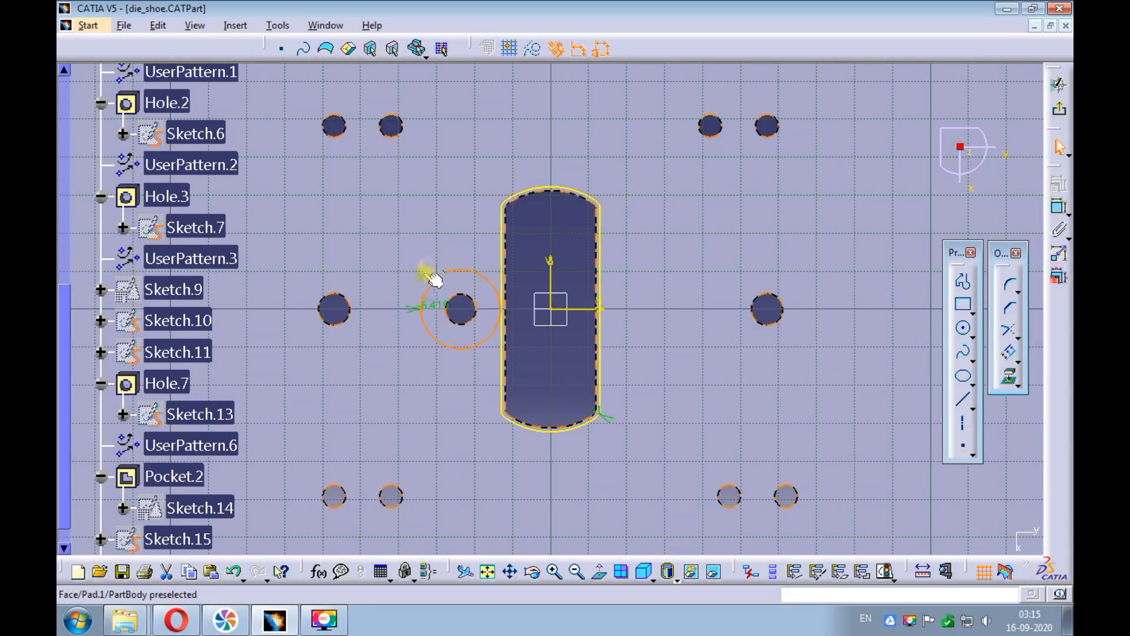
{"action": "double_click", "coordinate": [433, 303]}
{"action": "type", "text": "-1"}
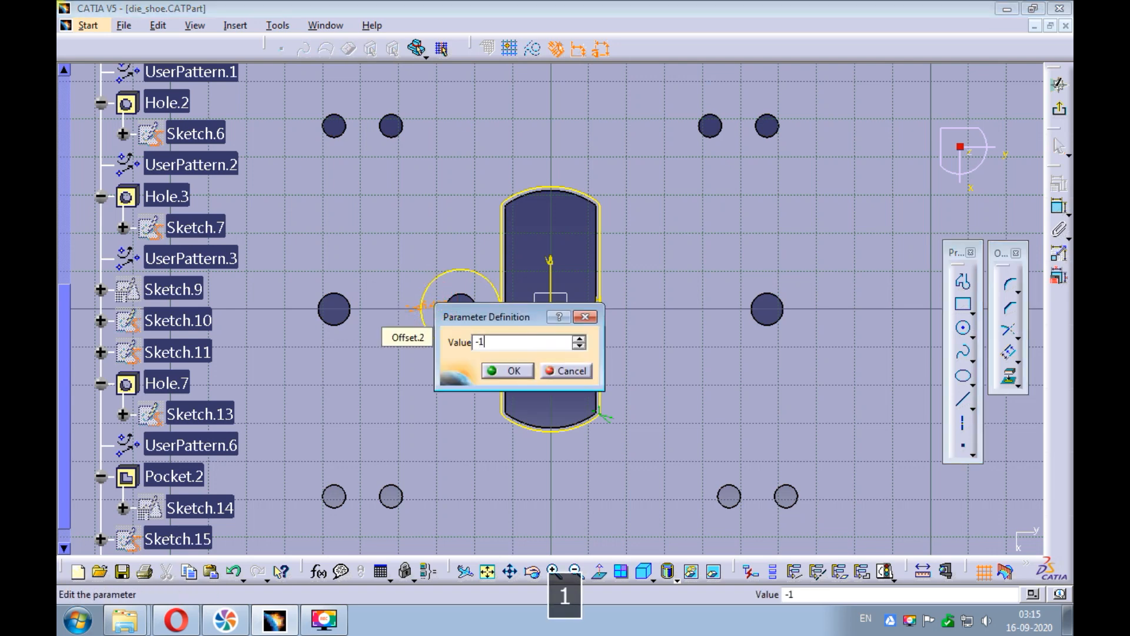
{"action": "key", "text": "Return"}
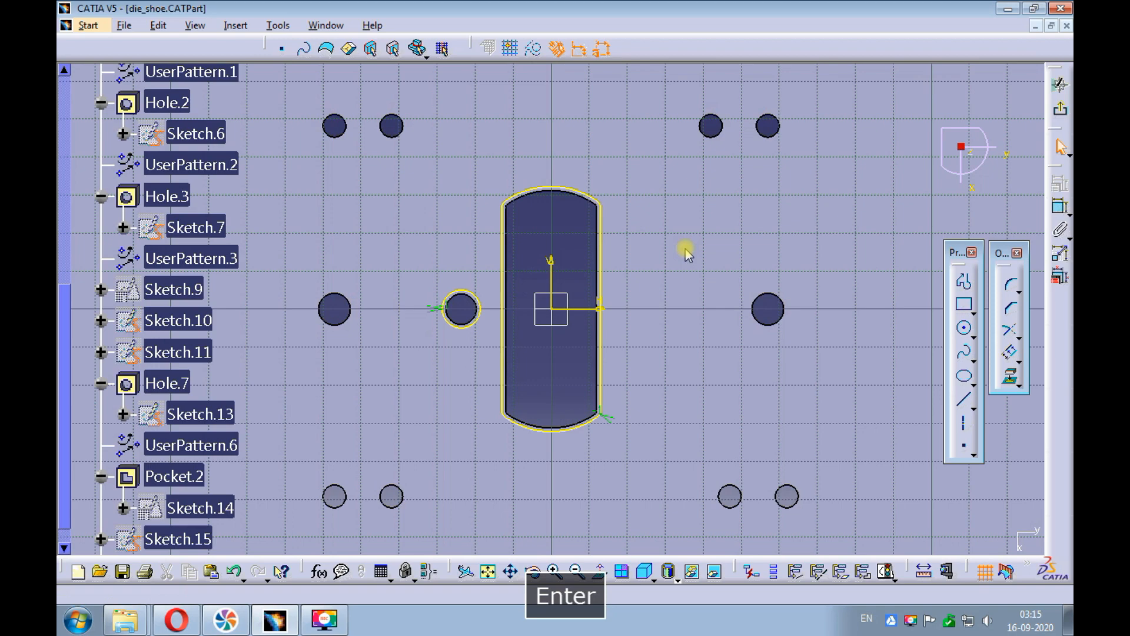
{"action": "left_click", "coordinate": [1059, 108]}
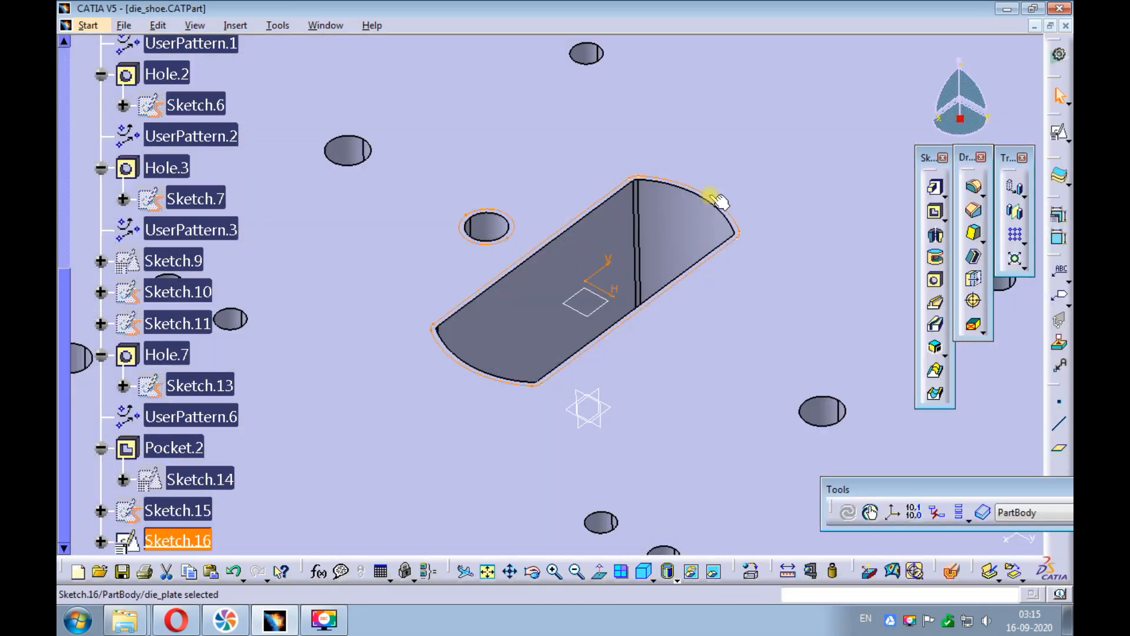
Cut a pocket from the offset slot and hole sketch with the limit type Up to last
{"action": "middle_click_drag", "start_coordinate": [715, 182], "coordinate": [707, 229], "text": "ctrl"}
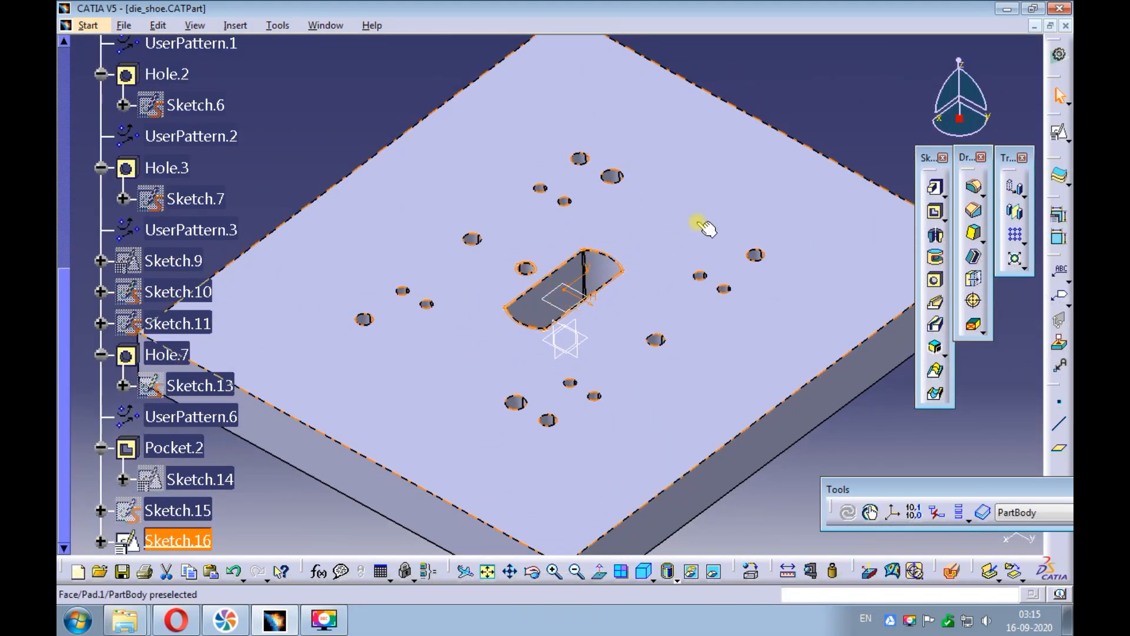
{"action": "left_click", "coordinate": [935, 213]}
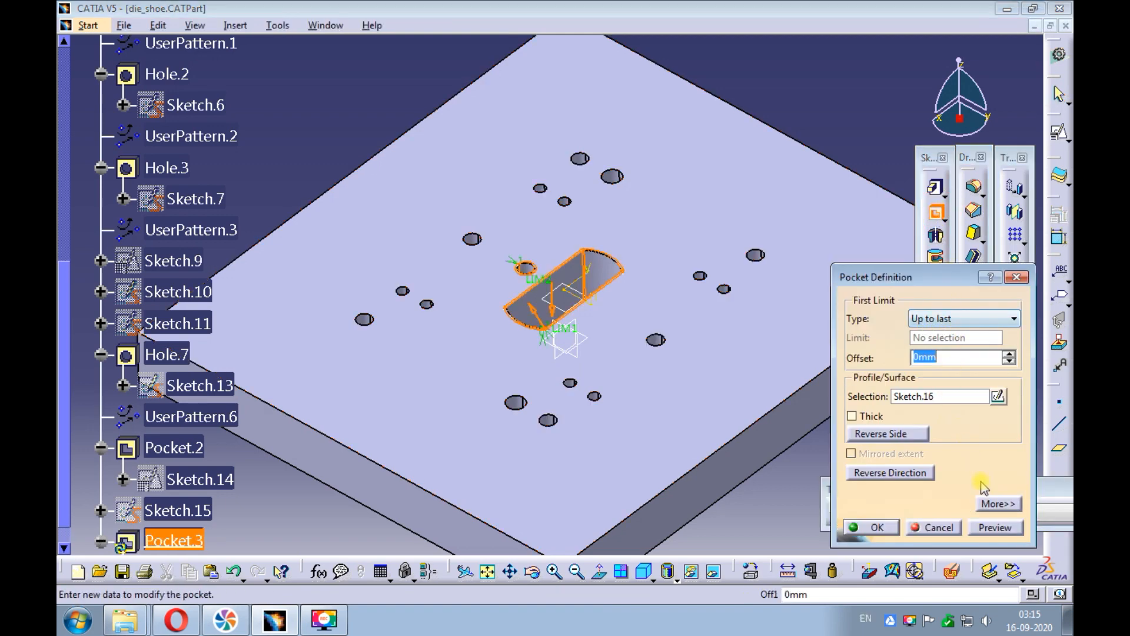
{"action": "left_click", "coordinate": [988, 527]}
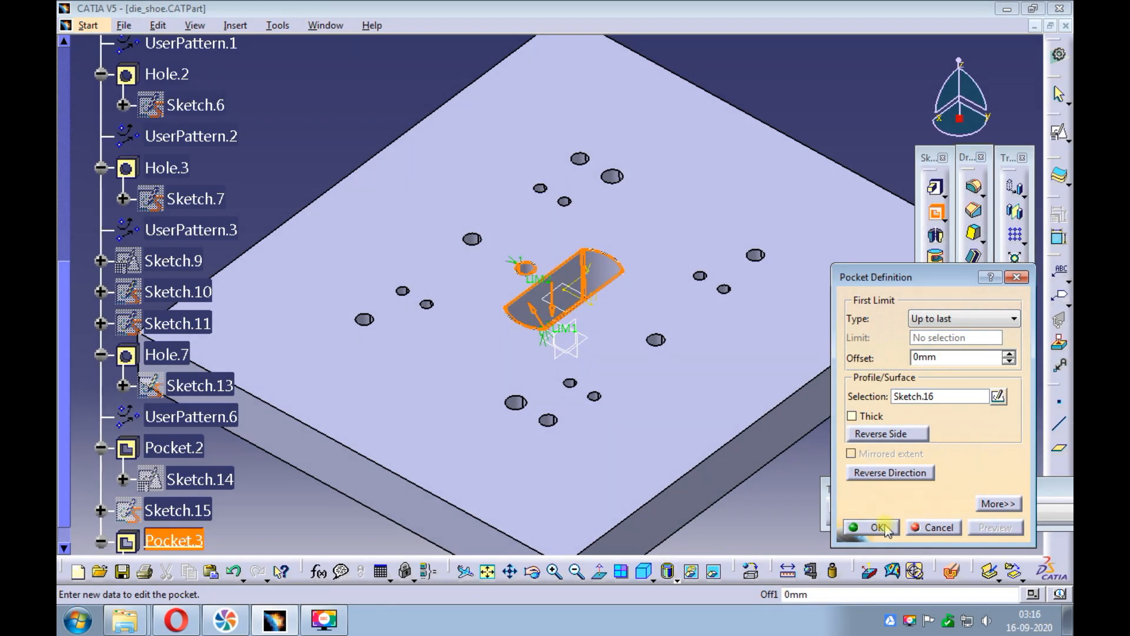
{"action": "left_click", "coordinate": [887, 527]}
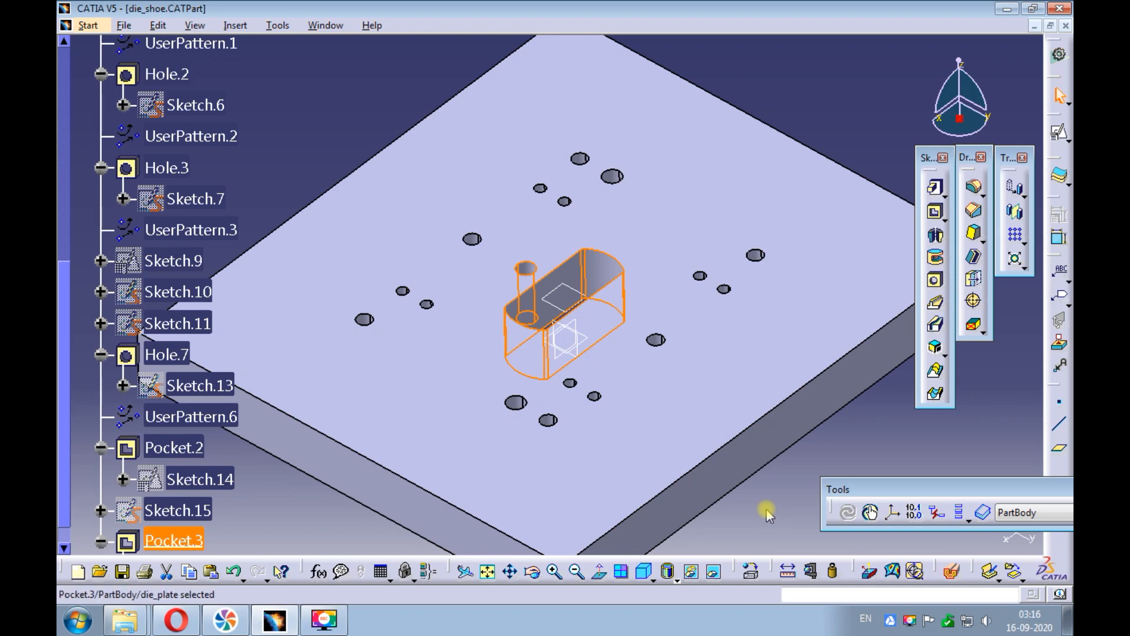
Show the whole plate in isometric view and check the plate's thickness in the Pad.1 definition
{"action": "middle_click_drag", "start_coordinate": [527, 245], "coordinate": [496, 259], "text": "ctrl"}
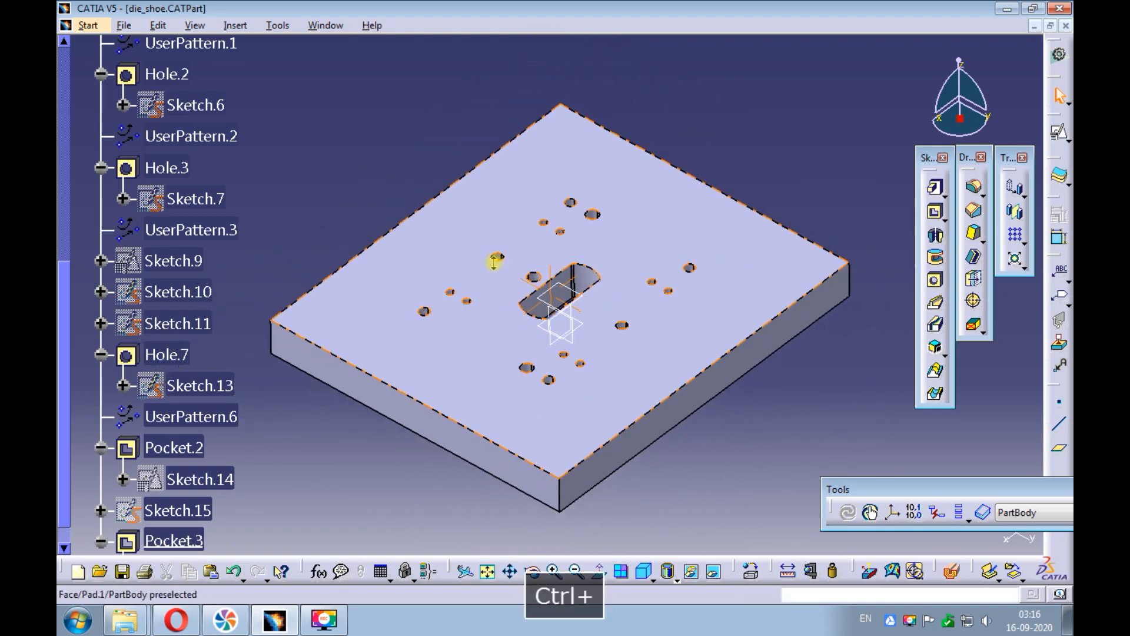
{"action": "left_click", "coordinate": [644, 570]}
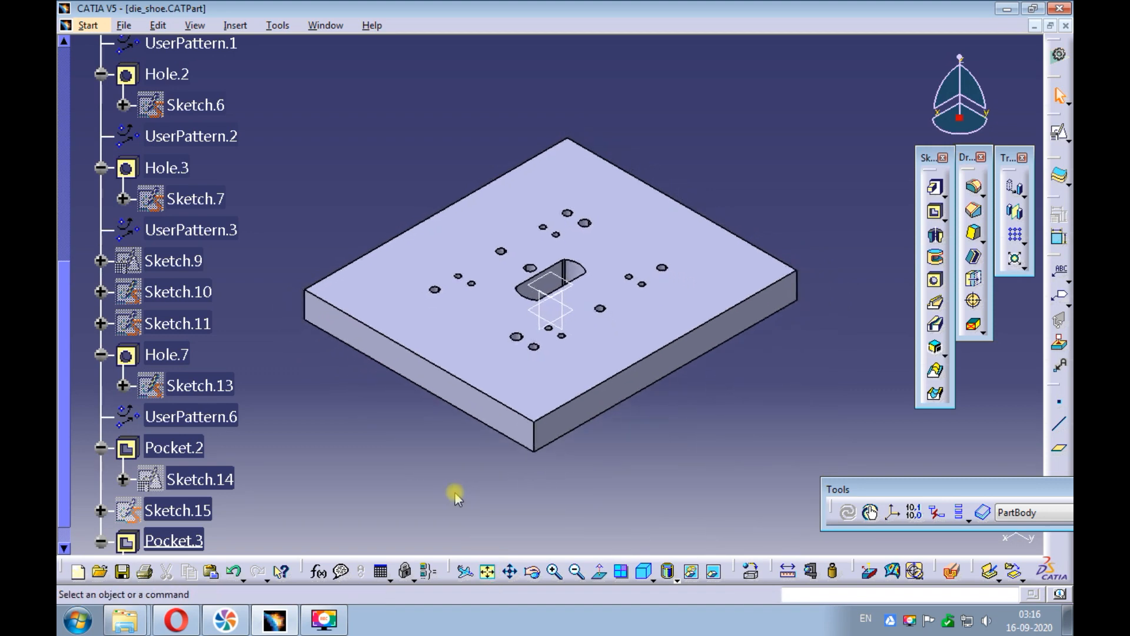
{"action": "double_click", "coordinate": [687, 351]}
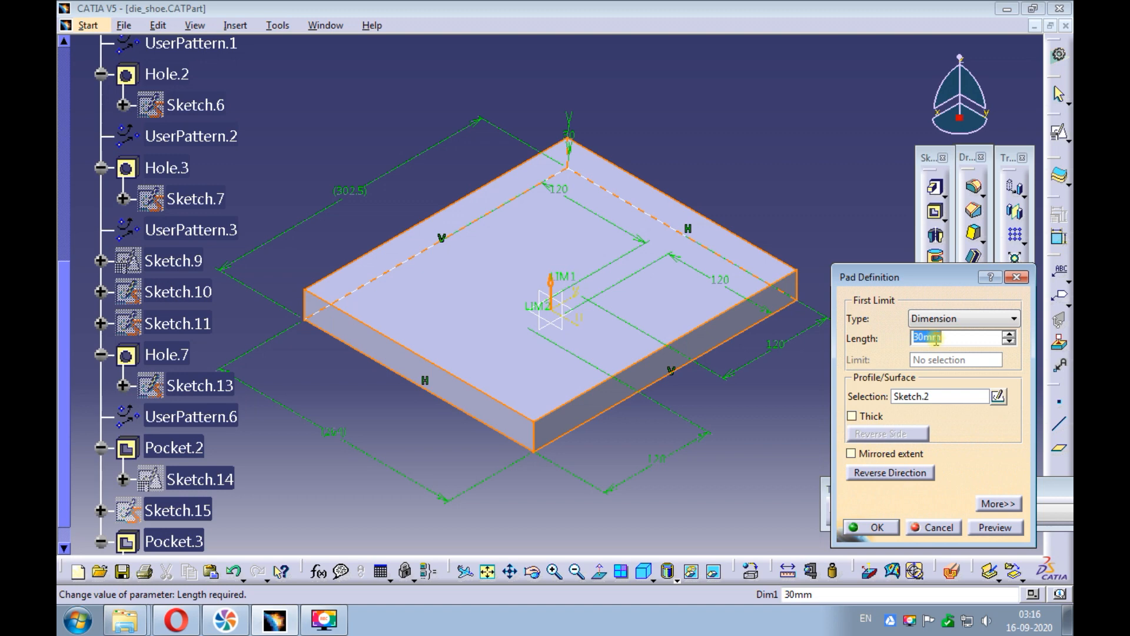
{"action": "left_click", "coordinate": [865, 526]}
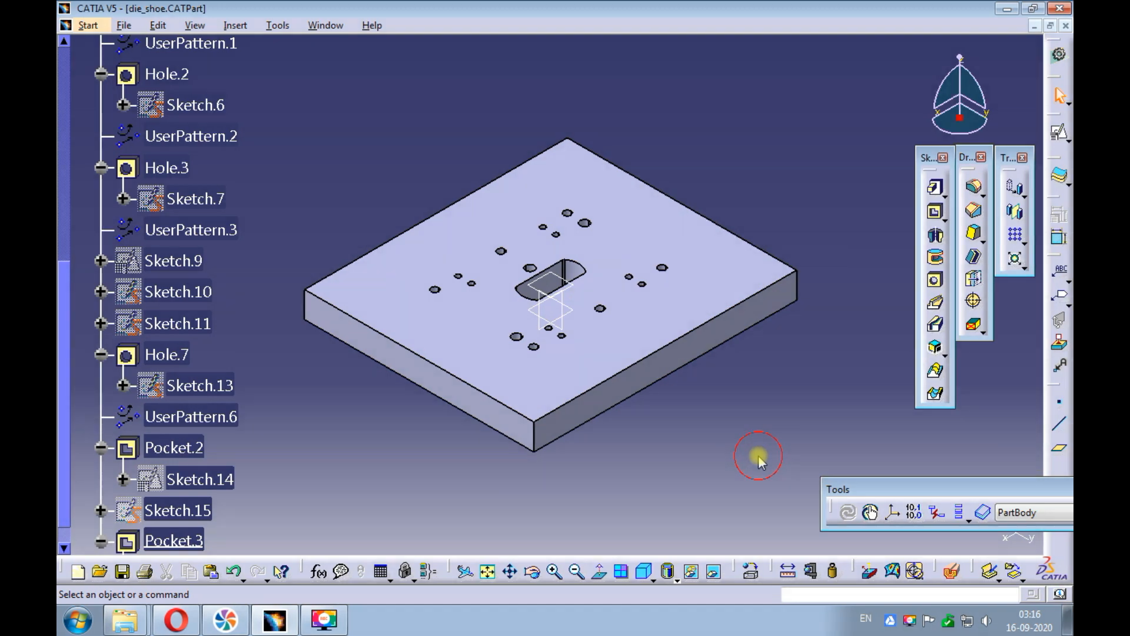
Save the die shoe part and switch to the Die_Assembly.CATProduct document
{"action": "key", "text": "ctrl+s"}
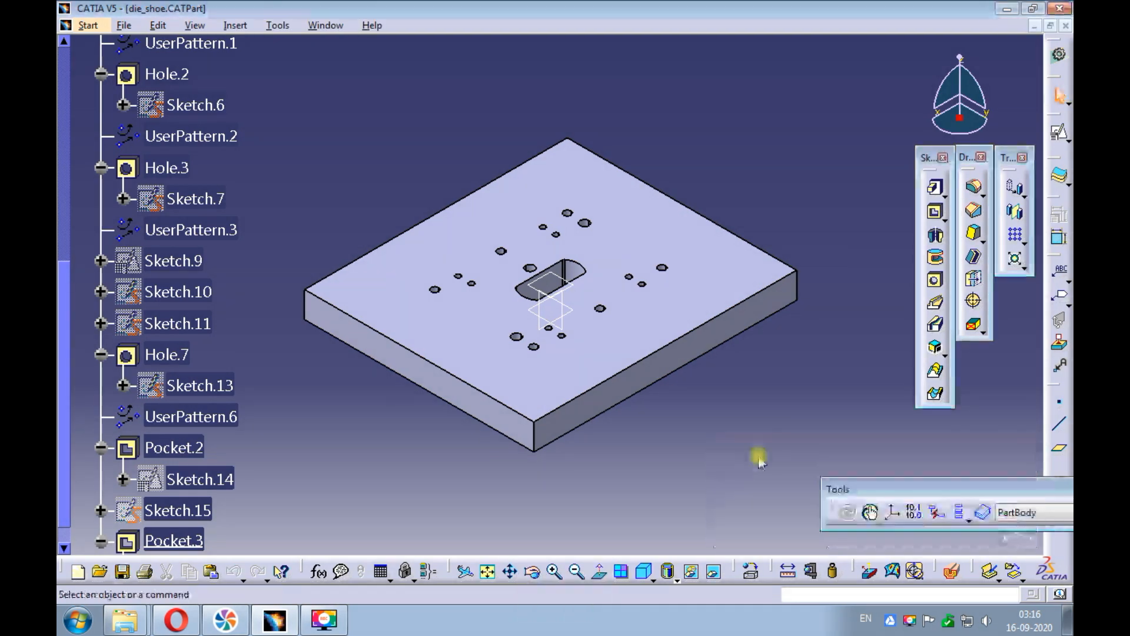
{"action": "left_click", "coordinate": [326, 26]}
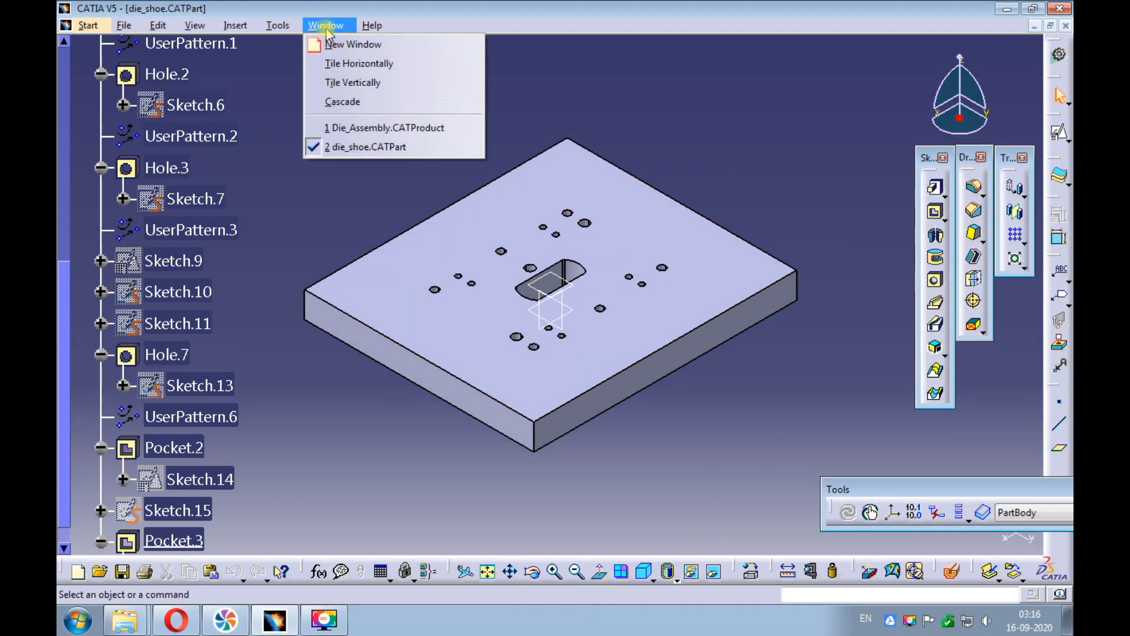
{"action": "left_click", "coordinate": [341, 127]}
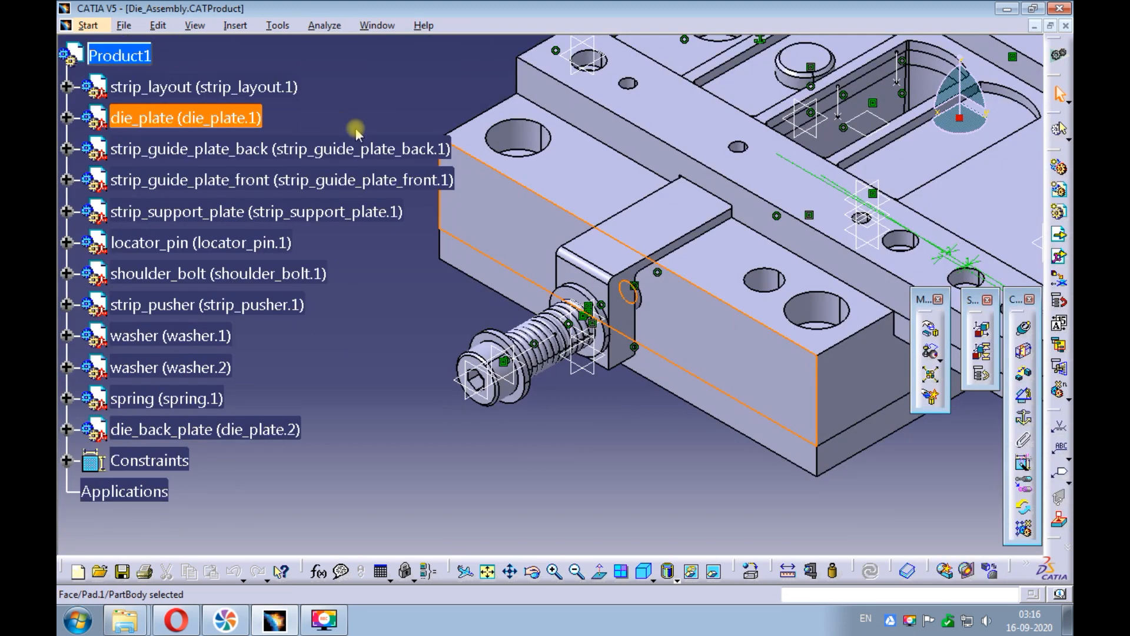
Insert the existing component die_shoe.CATPart into Product1
{"action": "middle_click_drag", "start_coordinate": [443, 295], "coordinate": [415, 319], "text": "ctrl"}
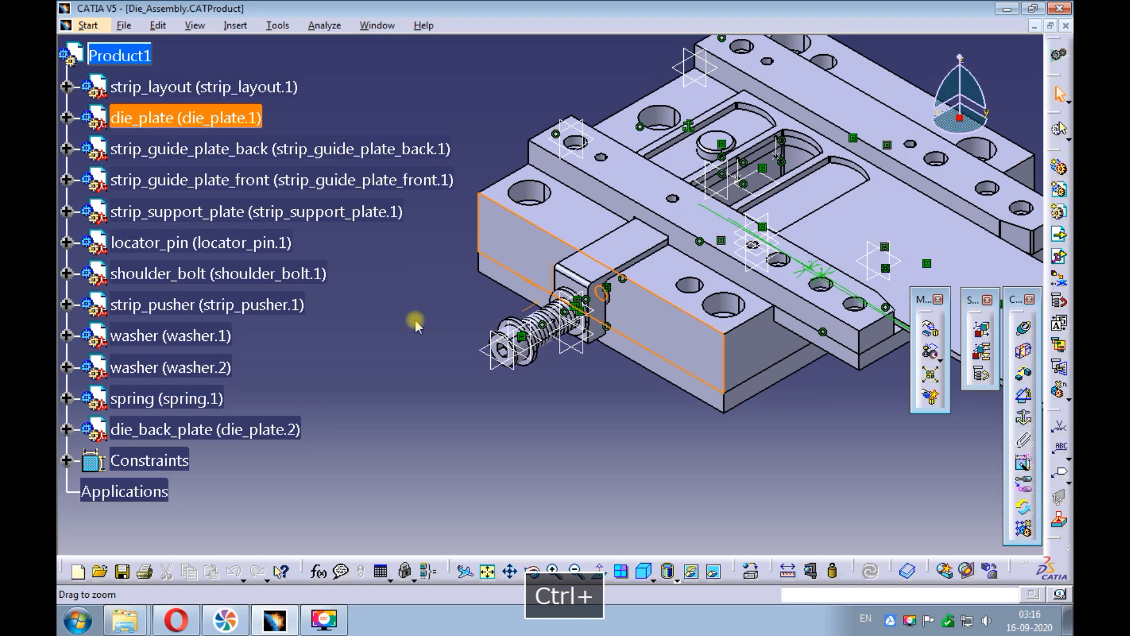
{"action": "left_click", "coordinate": [415, 312]}
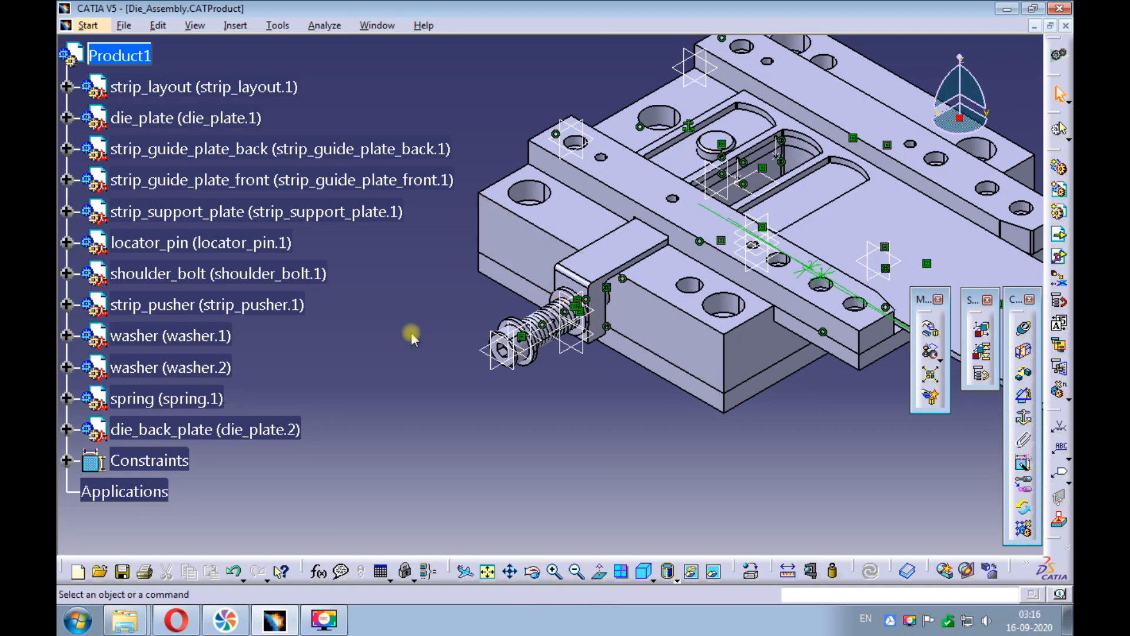
{"action": "left_click", "coordinate": [1056, 236]}
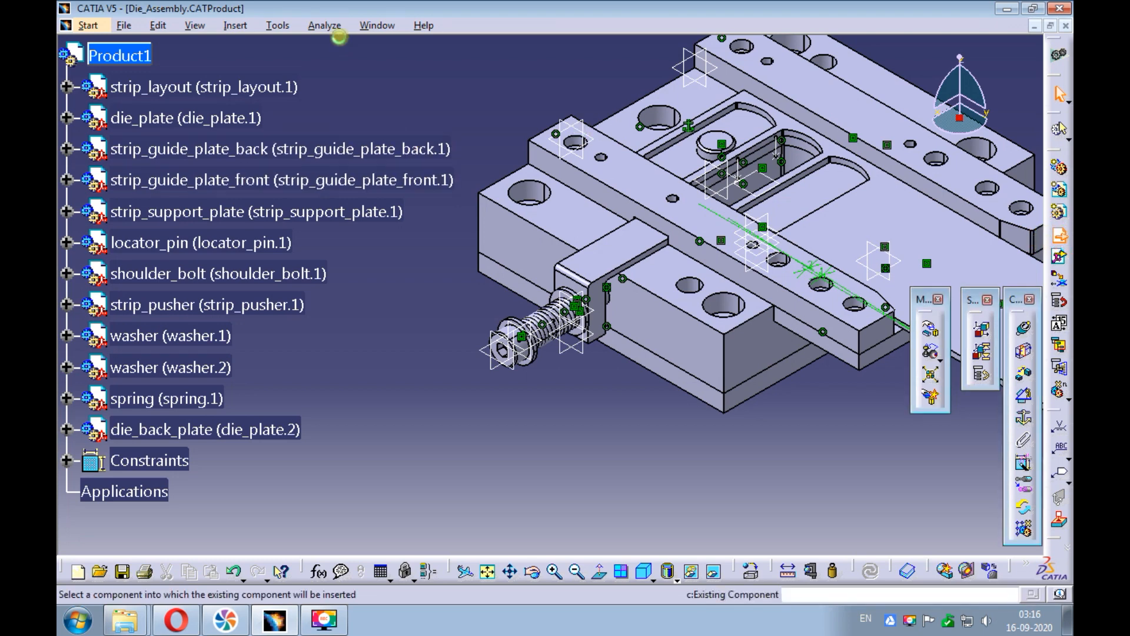
{"action": "left_click", "coordinate": [141, 56]}
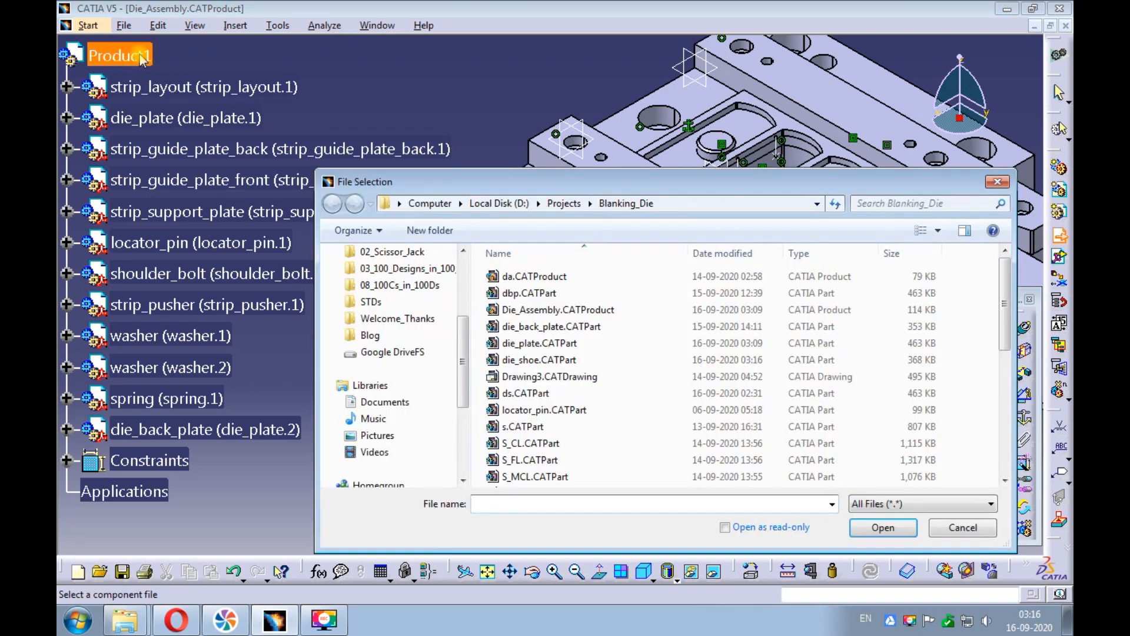
{"action": "left_click", "coordinate": [529, 360]}
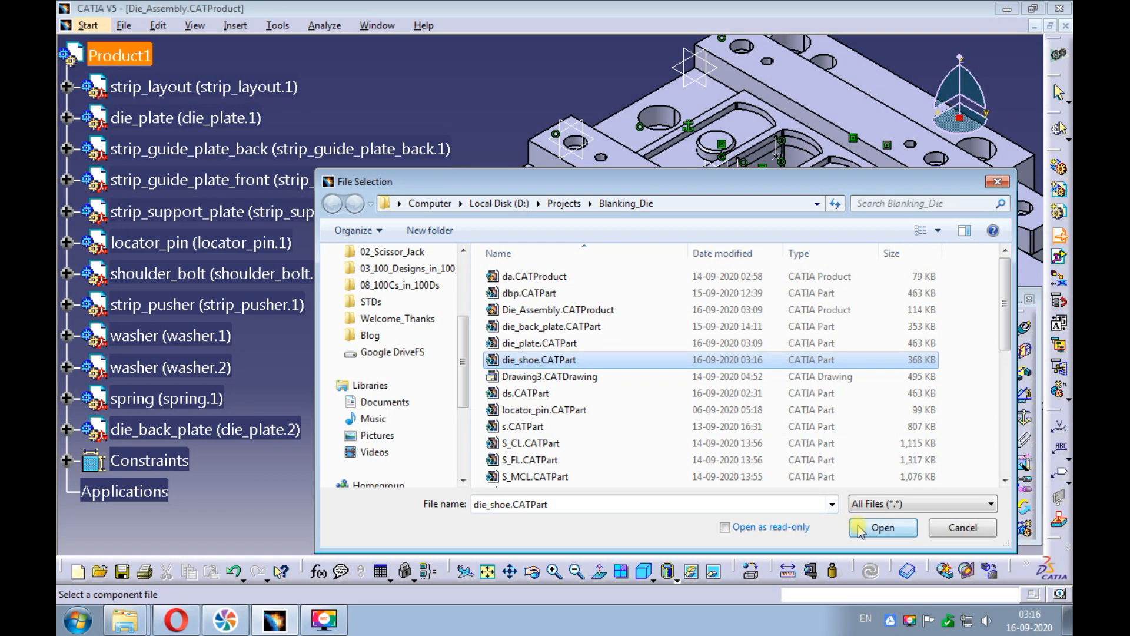
{"action": "key", "text": "Tab"}
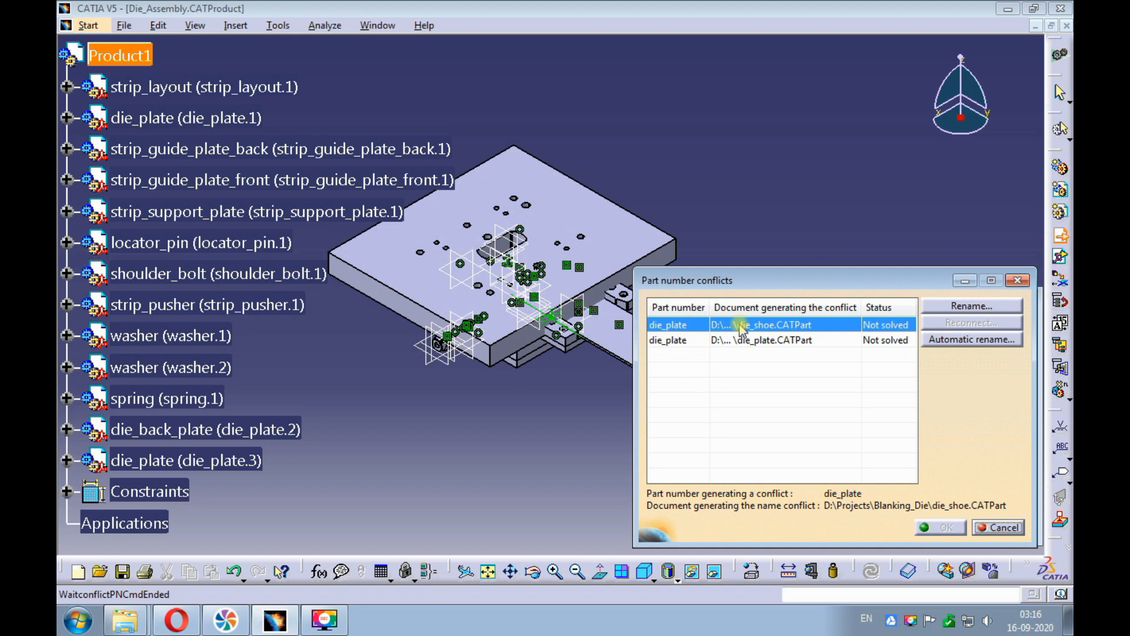
Resolve the part number conflict by renaming the part number of the die_shoe.CATPart document to die_shoe
{"action": "left_click", "coordinate": [930, 303]}
{"action": "type", "text": "die"}
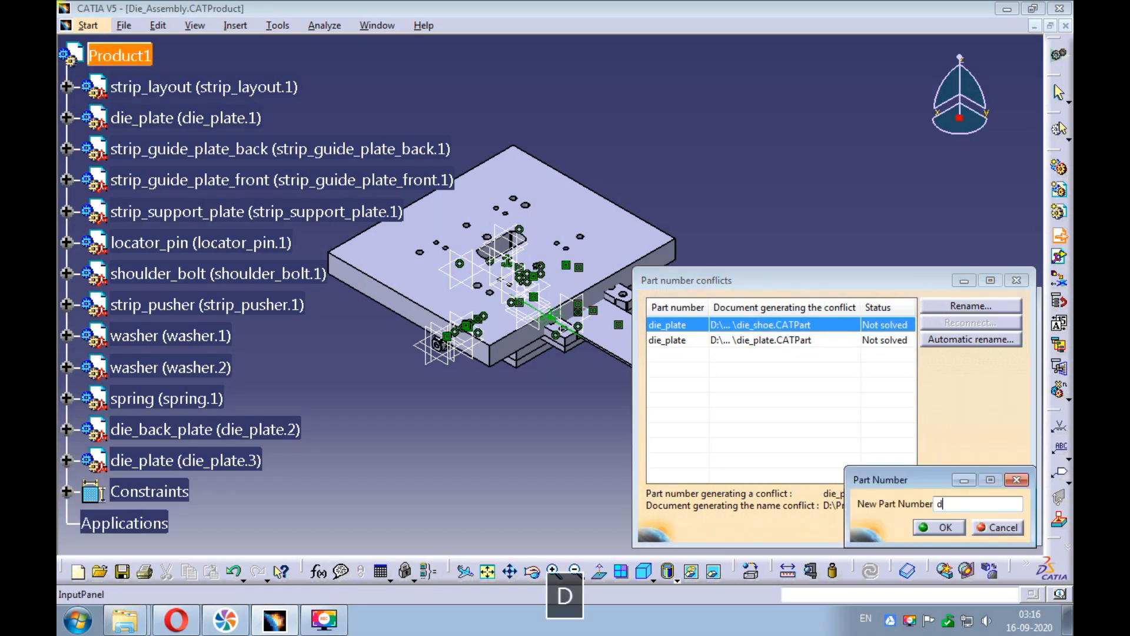
{"action": "type", "text": "_shoe"}
{"action": "left_click", "coordinate": [935, 525]}
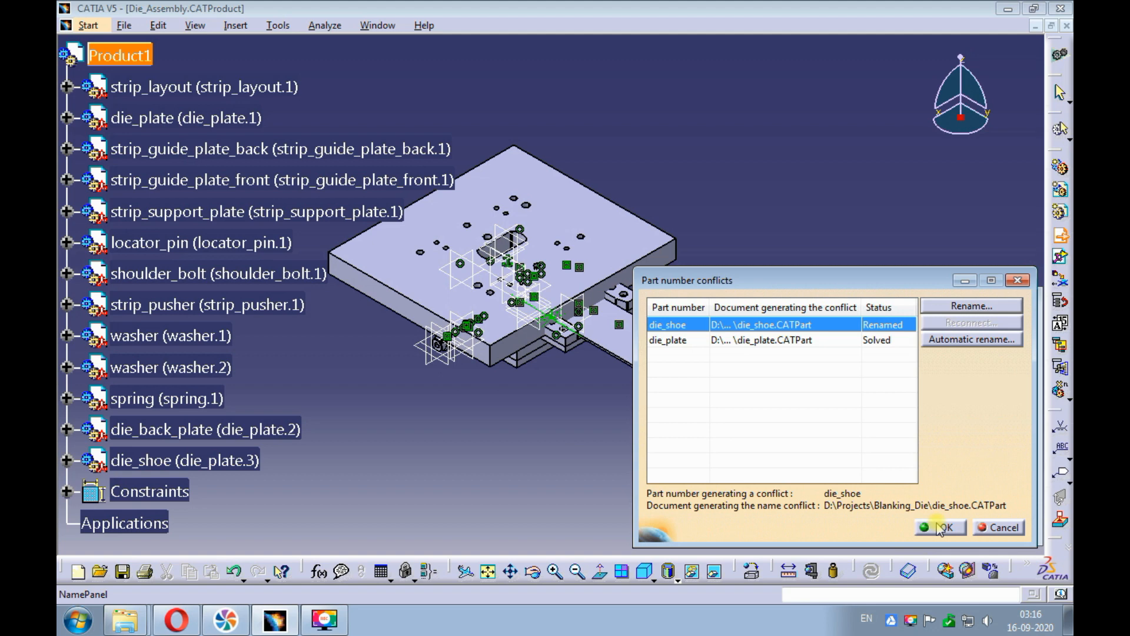
{"action": "left_click", "coordinate": [939, 527]}
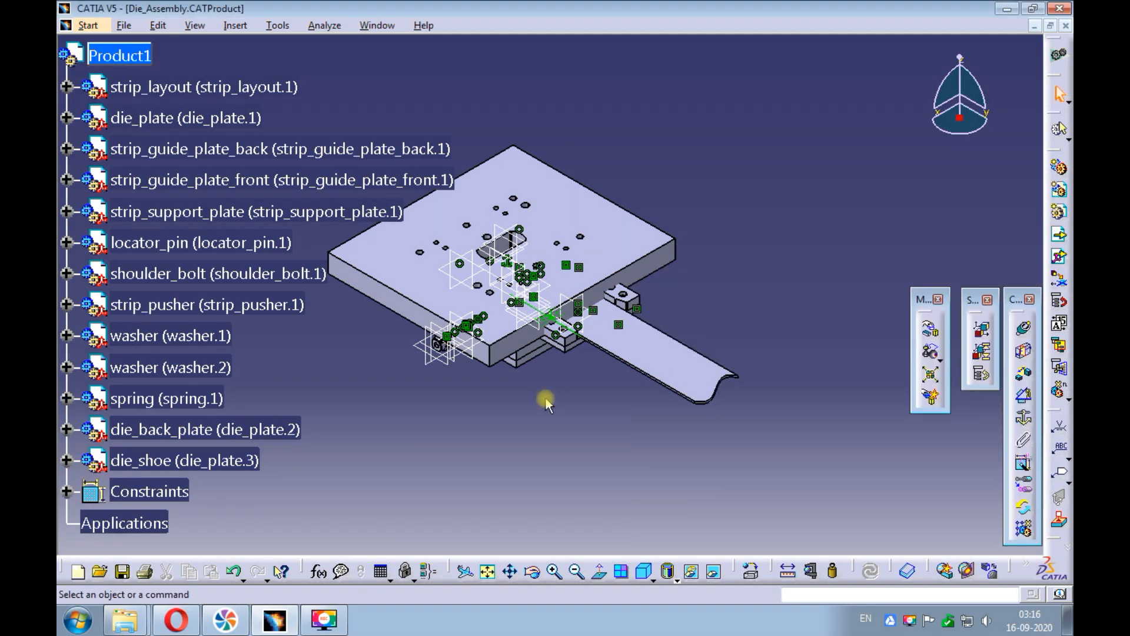
Move the die shoe sideways clear of the die plates and lower it along the Z axis
{"action": "left_click", "coordinate": [930, 328]}
{"action": "left_click_drag", "start_coordinate": [614, 222], "coordinate": [521, 400]}
{"action": "left_click", "coordinate": [845, 435]}
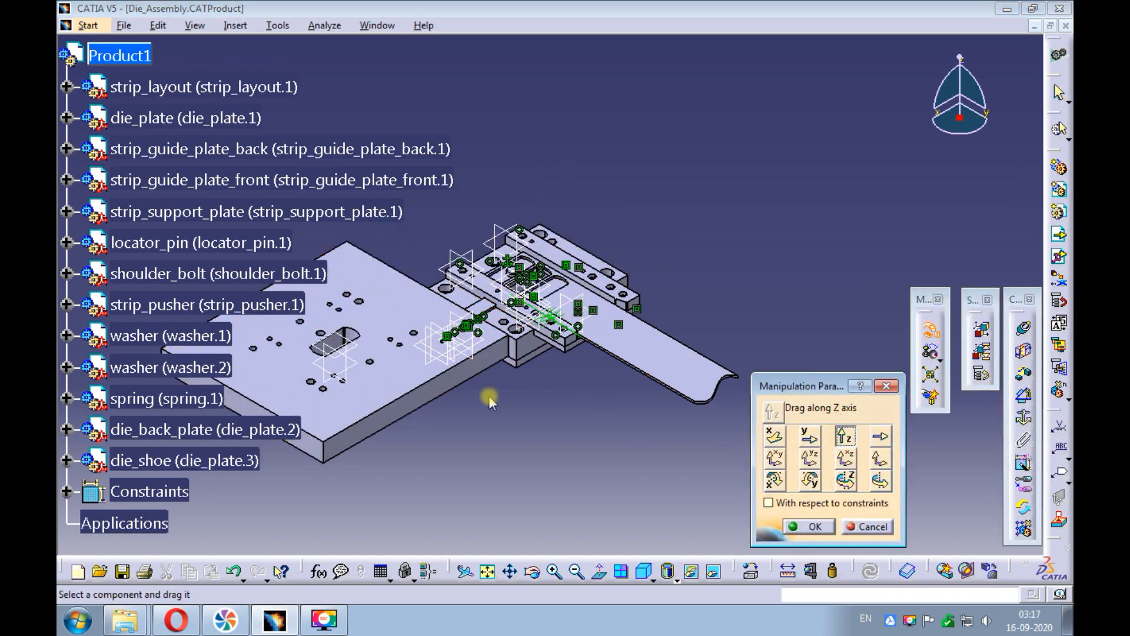
{"action": "left_click_drag", "start_coordinate": [412, 376], "coordinate": [412, 473]}
{"action": "left_click", "coordinate": [808, 526]}
{"action": "middle_click_drag", "start_coordinate": [615, 457], "coordinate": [700, 340]}
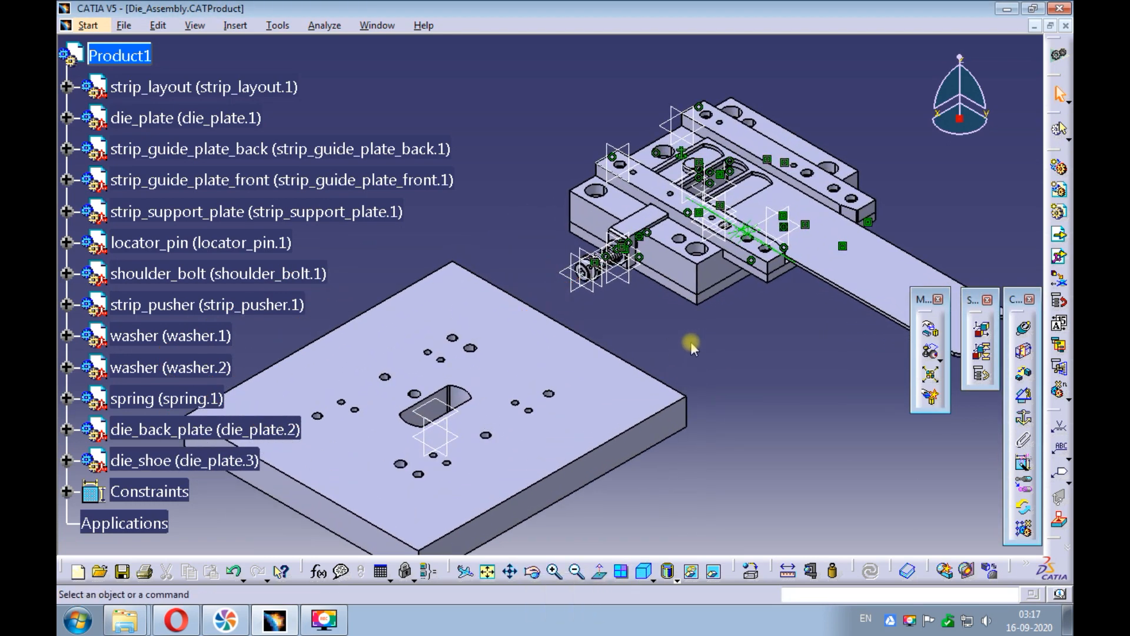
Add a coincidence constraint between the zx planes of the die shoe and die plate with Same orientation
{"action": "left_click", "coordinate": [1025, 330]}
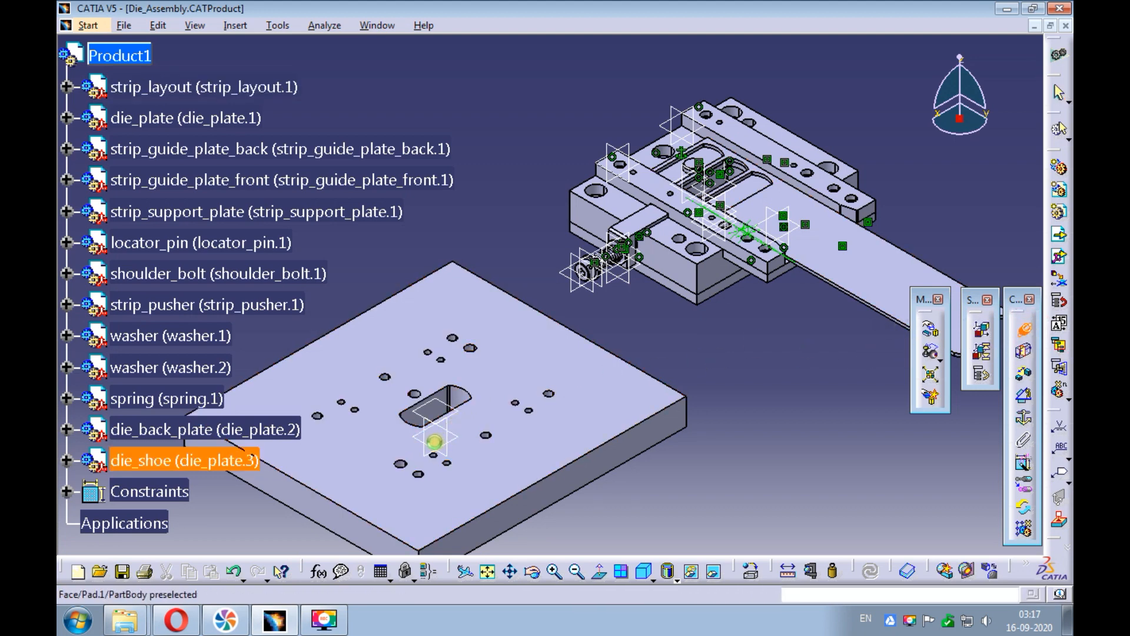
{"action": "middle_click_drag", "start_coordinate": [504, 323], "coordinate": [474, 324], "text": "ctrl"}
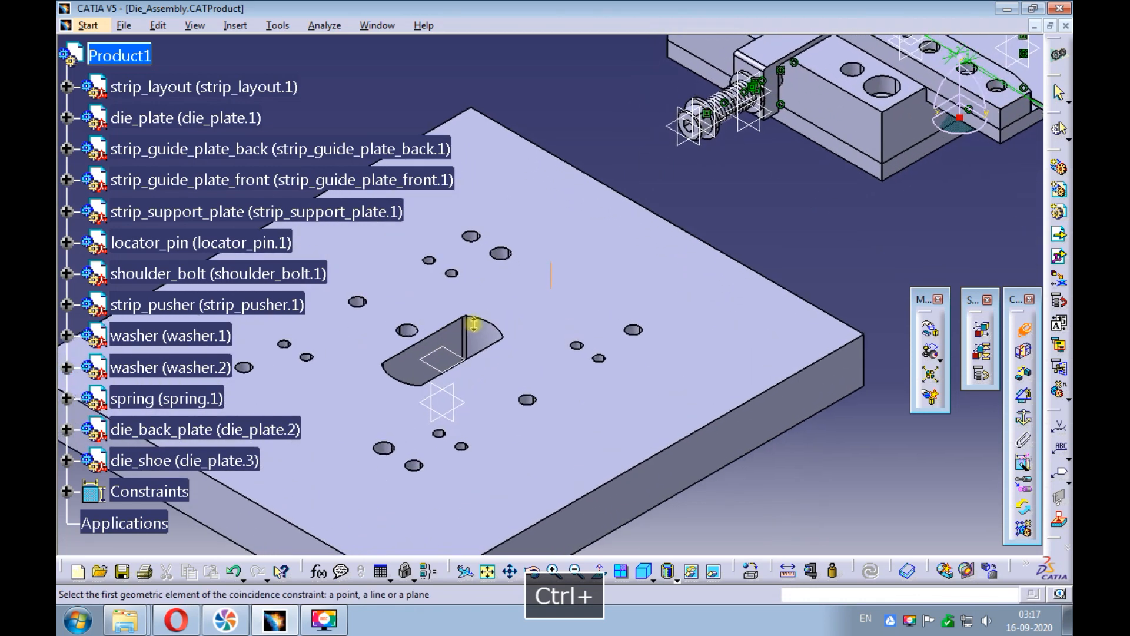
{"action": "left_click", "coordinate": [451, 389]}
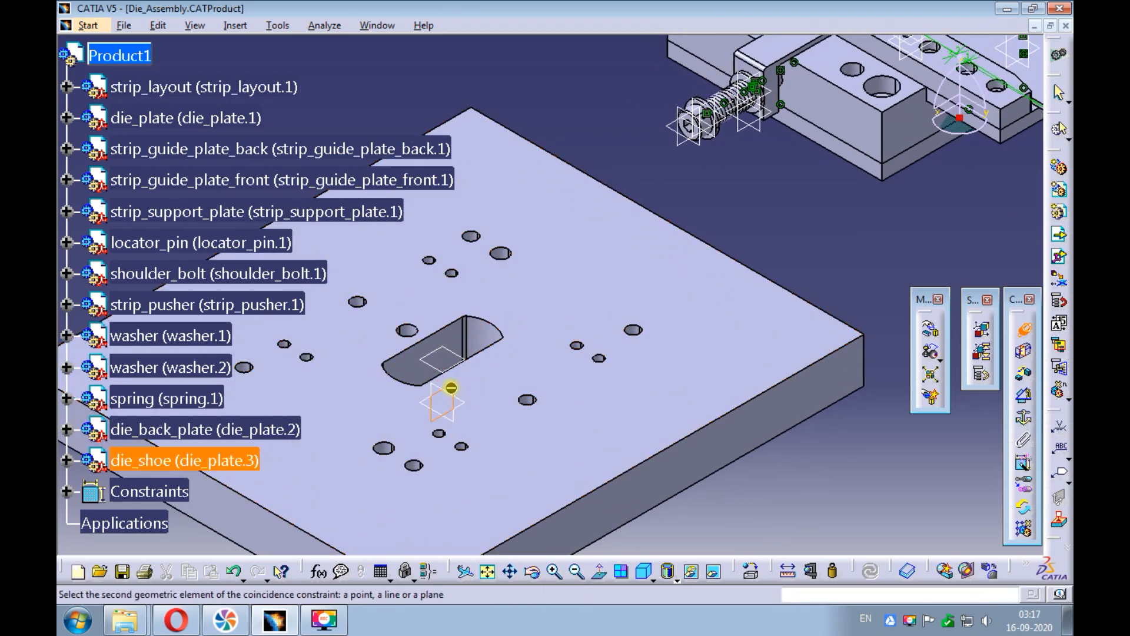
{"action": "middle_click_drag", "start_coordinate": [537, 258], "coordinate": [535, 284], "text": "ctrl"}
{"action": "middle_click_drag", "start_coordinate": [648, 190], "coordinate": [492, 384]}
{"action": "middle_click_drag", "start_coordinate": [588, 263], "coordinate": [586, 290]}
{"action": "middle_click_drag", "start_coordinate": [668, 190], "coordinate": [668, 146], "text": "ctrl"}
{"action": "middle_click_drag", "start_coordinate": [735, 168], "coordinate": [569, 210]}
{"action": "middle_click_drag", "start_coordinate": [677, 199], "coordinate": [672, 185], "text": "ctrl"}
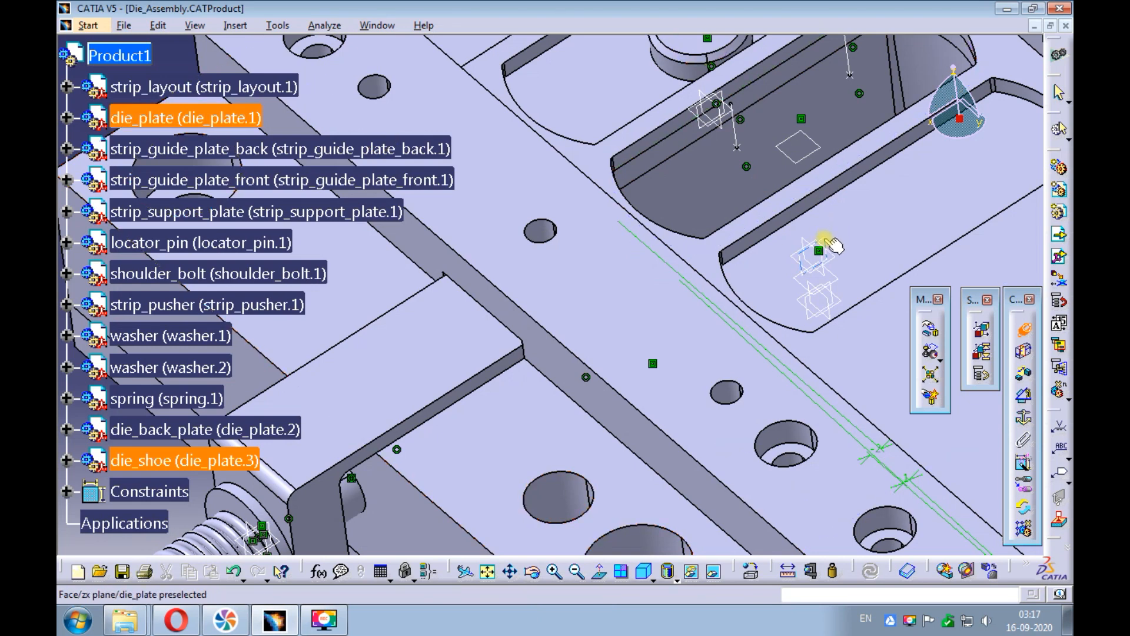
{"action": "left_click", "coordinate": [823, 241]}
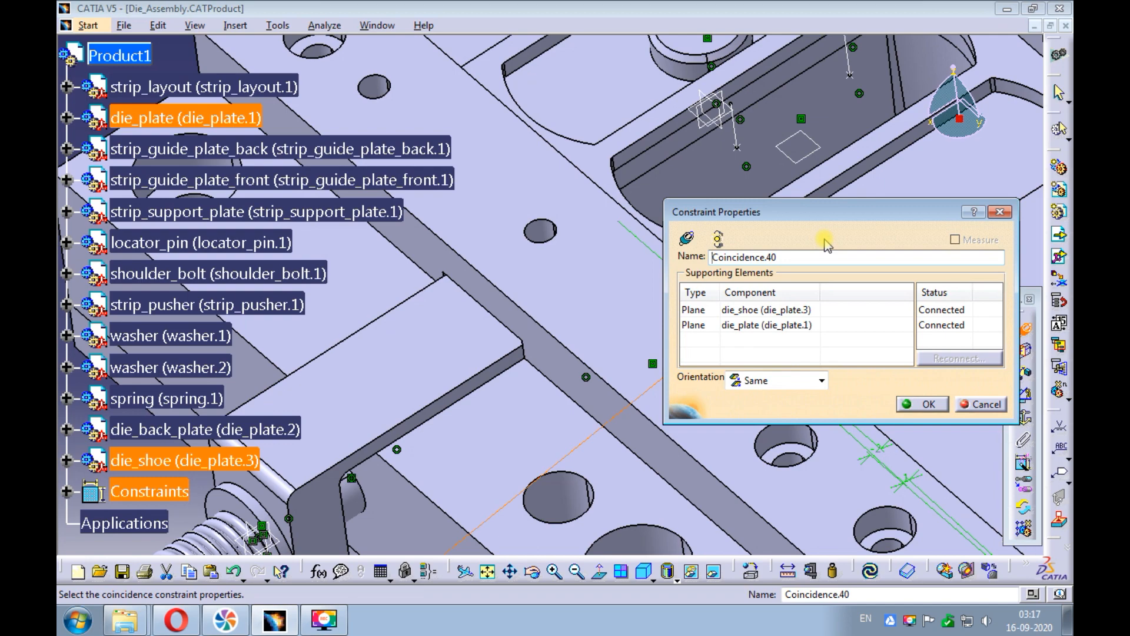
{"action": "left_click", "coordinate": [919, 405]}
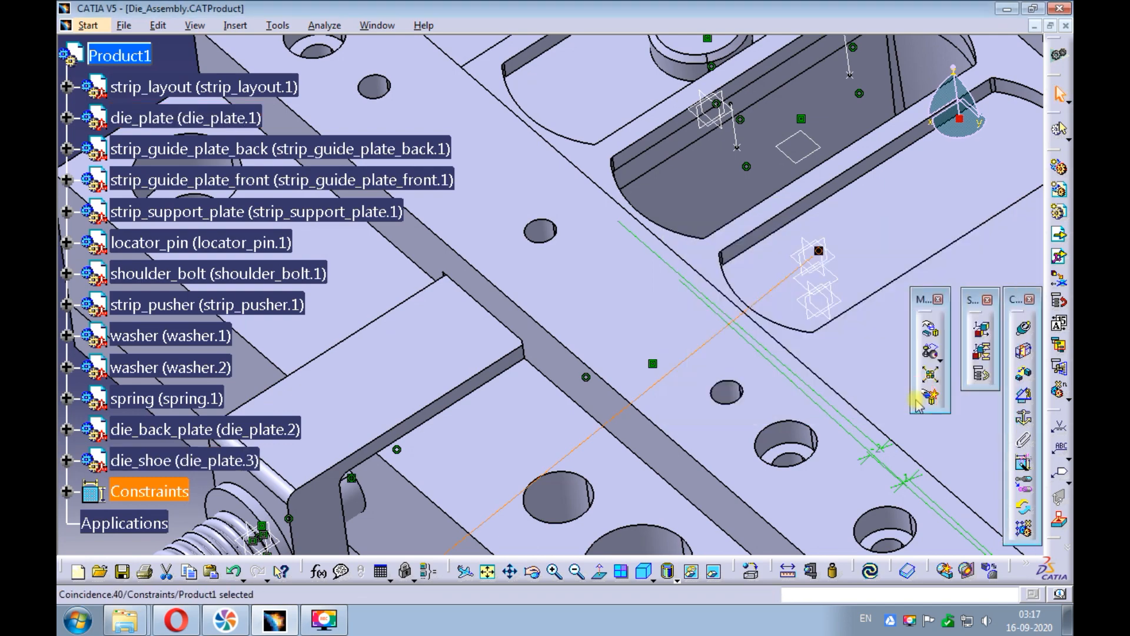
Add a coincidence constraint between the yz planes of the die shoe and die plate with Same orientation
{"action": "middle_click_drag", "start_coordinate": [774, 173], "coordinate": [679, 356], "text": "ctrl"}
{"action": "left_click", "coordinate": [1022, 328]}
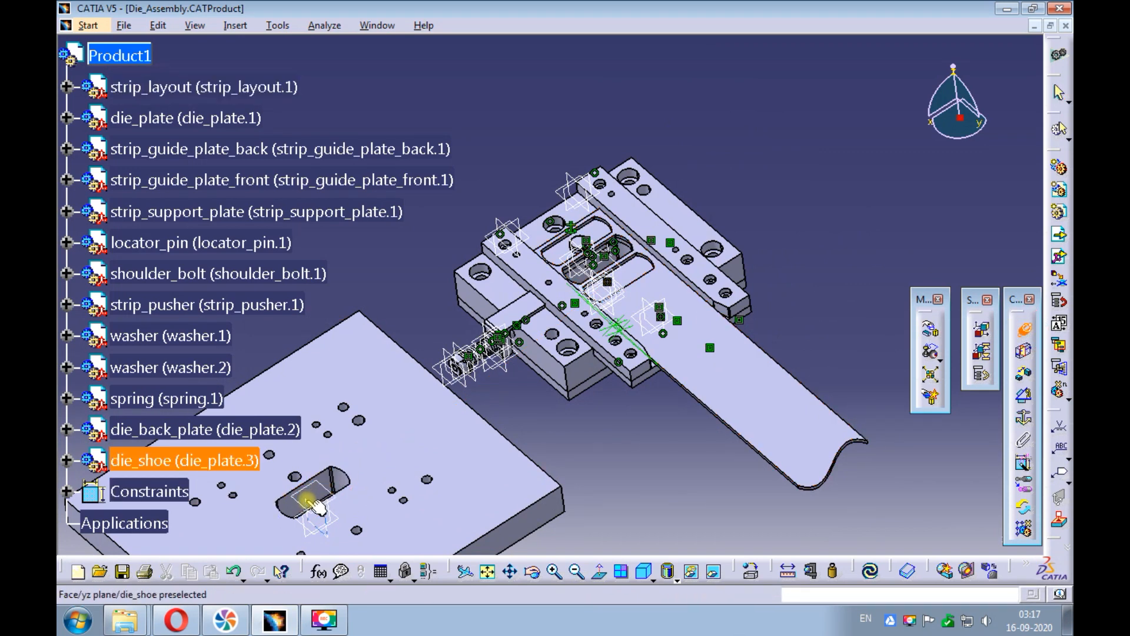
{"action": "left_click", "coordinate": [306, 500]}
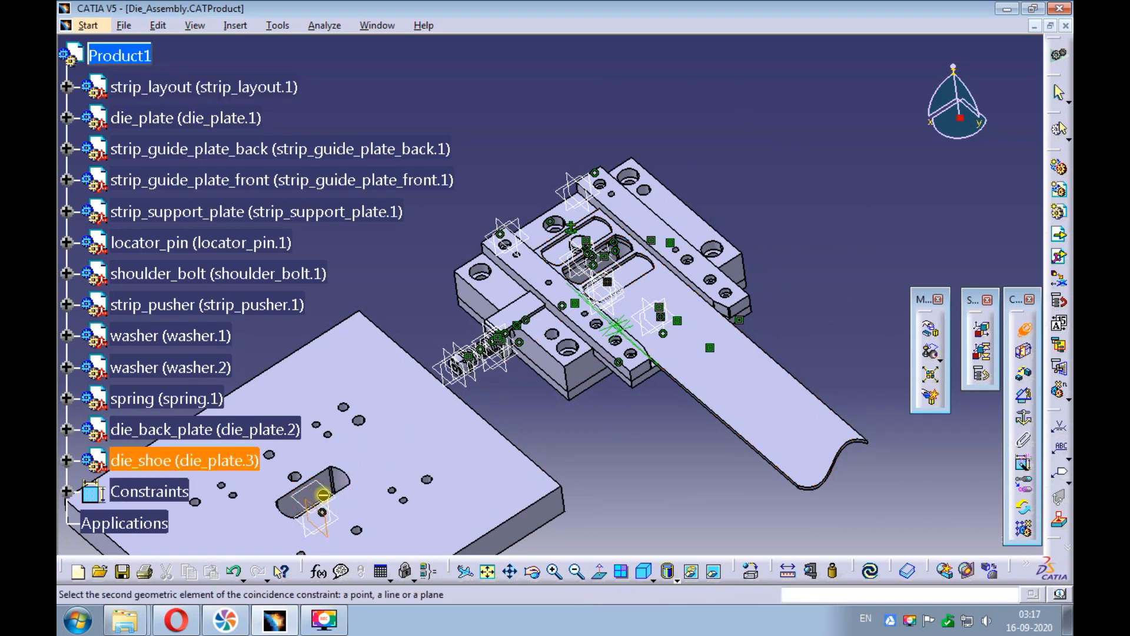
{"action": "middle_click_drag", "start_coordinate": [586, 250], "coordinate": [567, 303]}
{"action": "middle_click_drag", "start_coordinate": [577, 231], "coordinate": [580, 171], "text": "ctrl"}
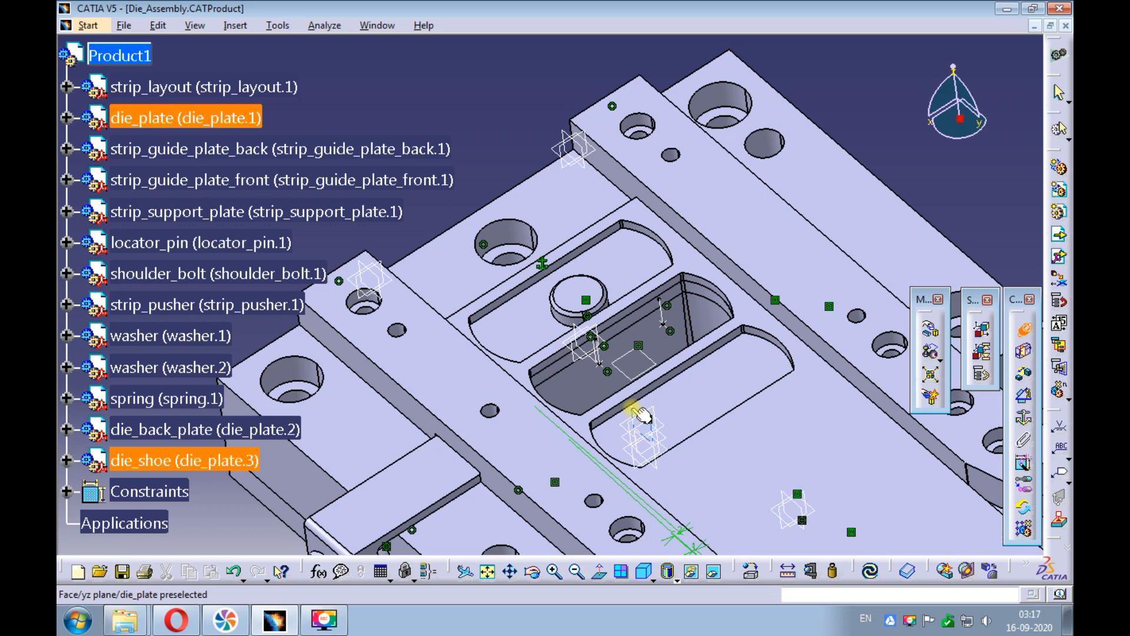
{"action": "left_click", "coordinate": [641, 415]}
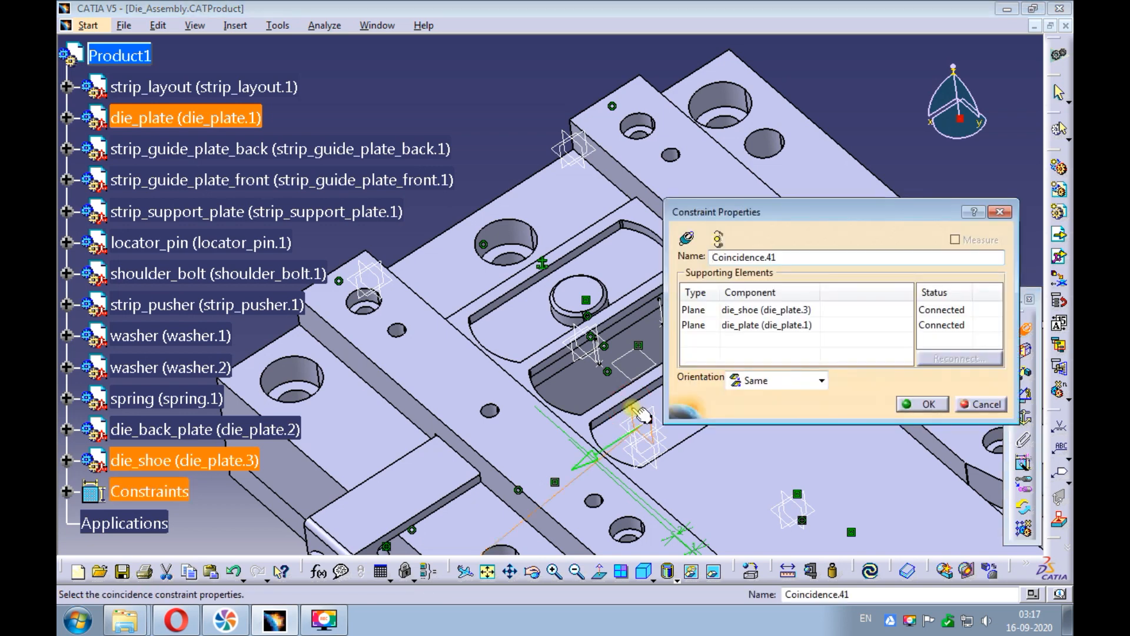
{"action": "left_click", "coordinate": [922, 404]}
Add a surface contact between the underside of the die back plate and the top face of the die shoe, and update the assembly
{"action": "middle_click_drag", "start_coordinate": [600, 383], "coordinate": [553, 156], "text": "ctrl"}
{"action": "left_click", "coordinate": [1023, 351]}
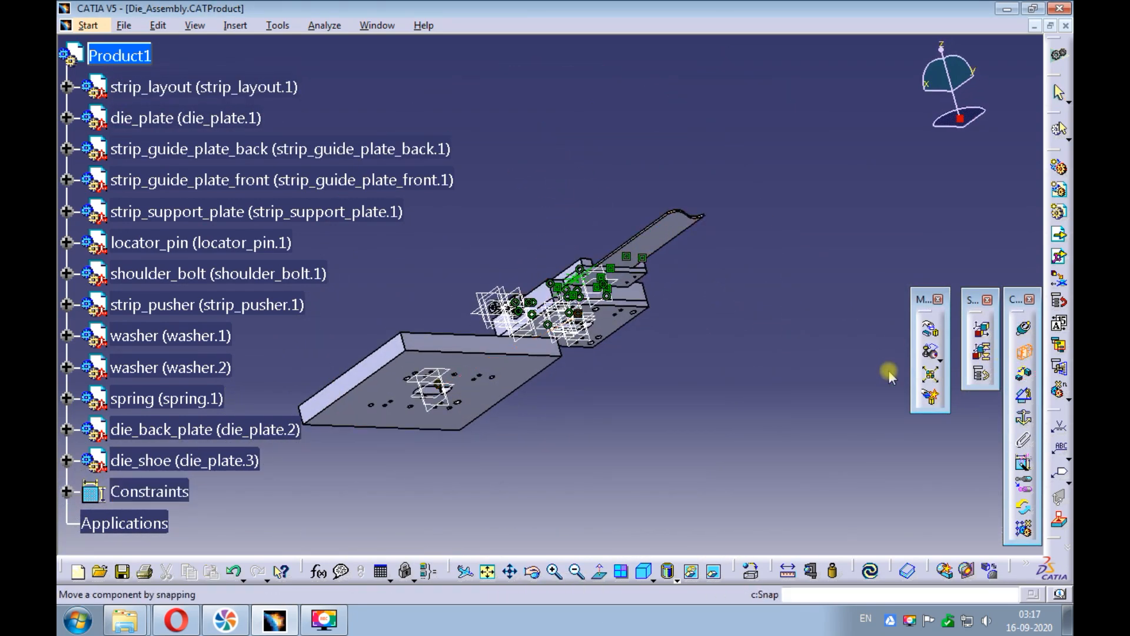
{"action": "left_click", "coordinate": [609, 326]}
{"action": "middle_click_drag", "start_coordinate": [550, 220], "coordinate": [588, 479]}
{"action": "left_click", "coordinate": [500, 412]}
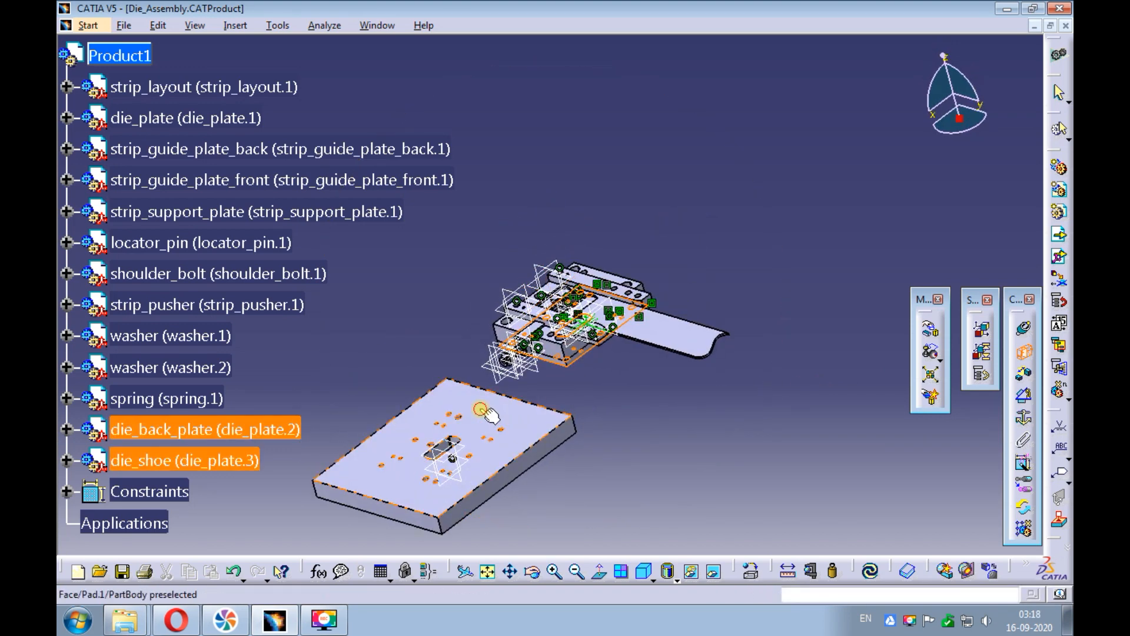
{"action": "left_click", "coordinate": [863, 567]}
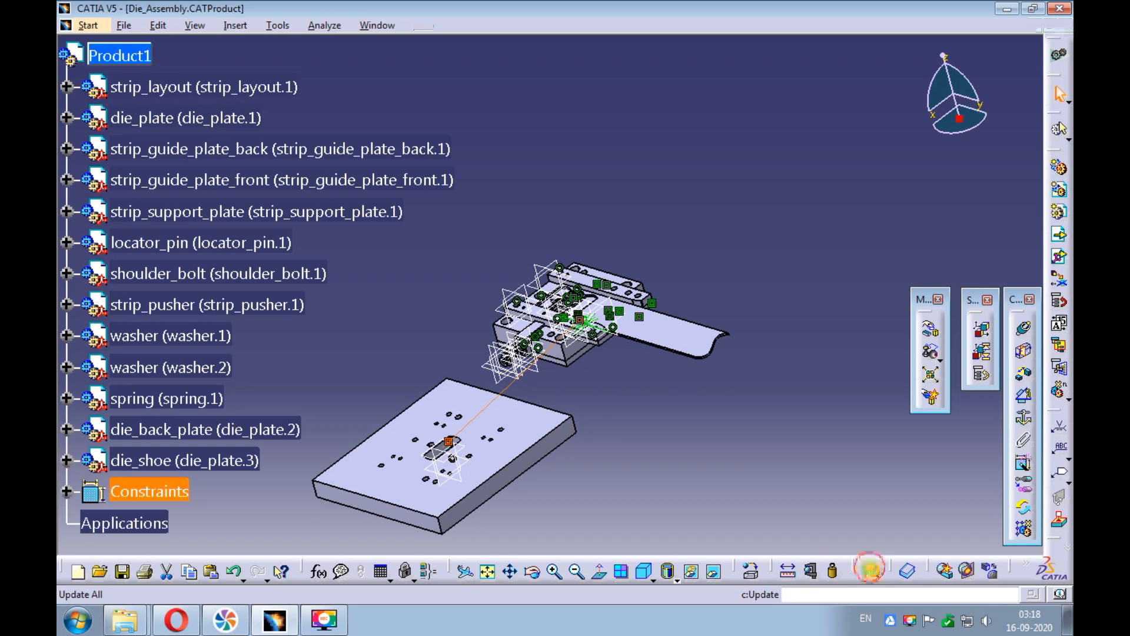
Section the assembly with a plane normal to X, turn on the volume cut, and examine the alignment of the holes through the plates
{"action": "middle_click_drag", "start_coordinate": [512, 448], "coordinate": [658, 335]}
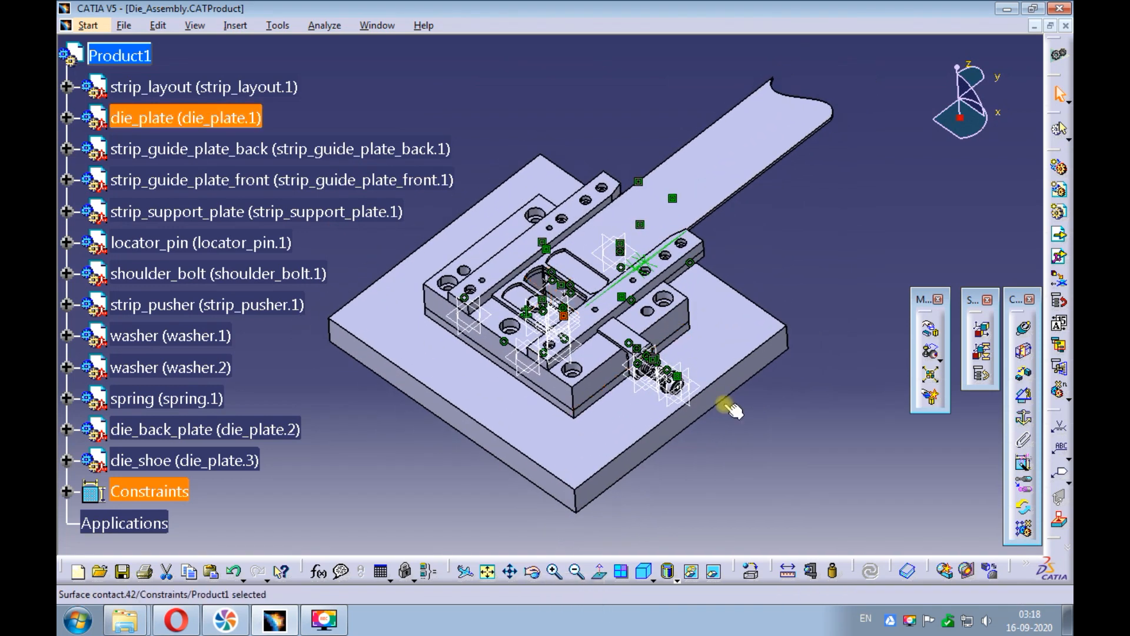
{"action": "left_click", "coordinate": [967, 571]}
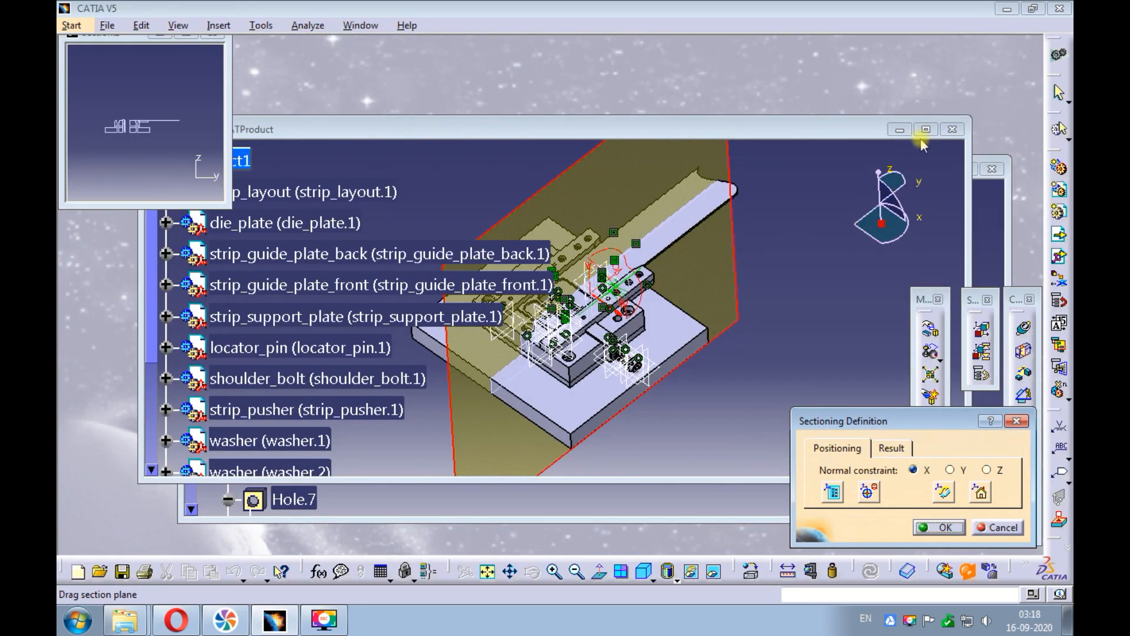
{"action": "left_click", "coordinate": [923, 131]}
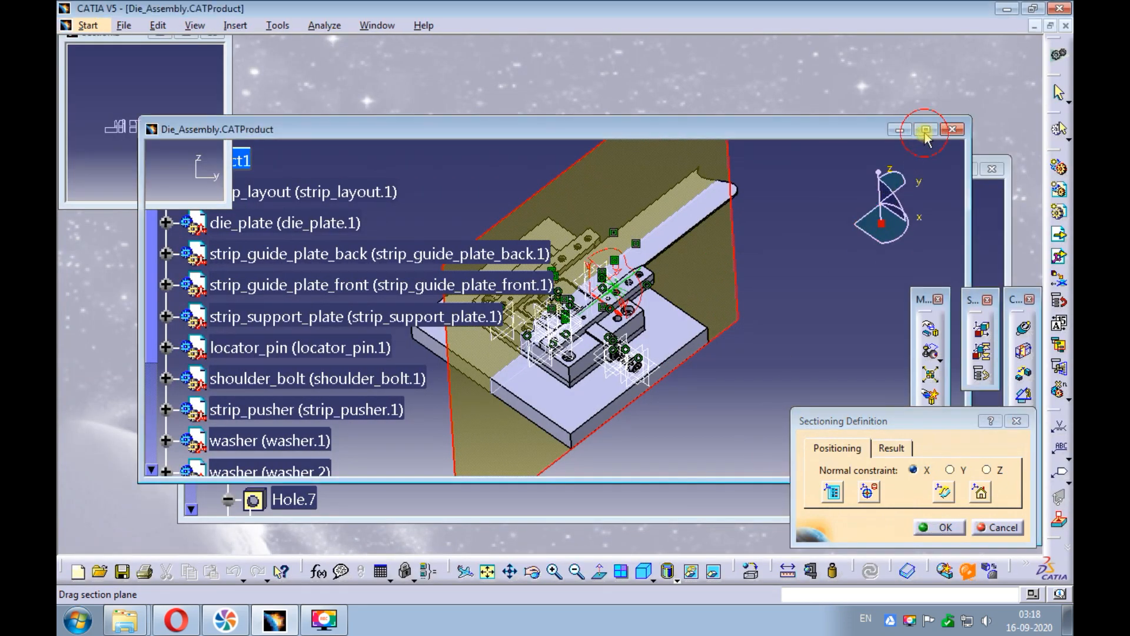
{"action": "left_click", "coordinate": [891, 447]}
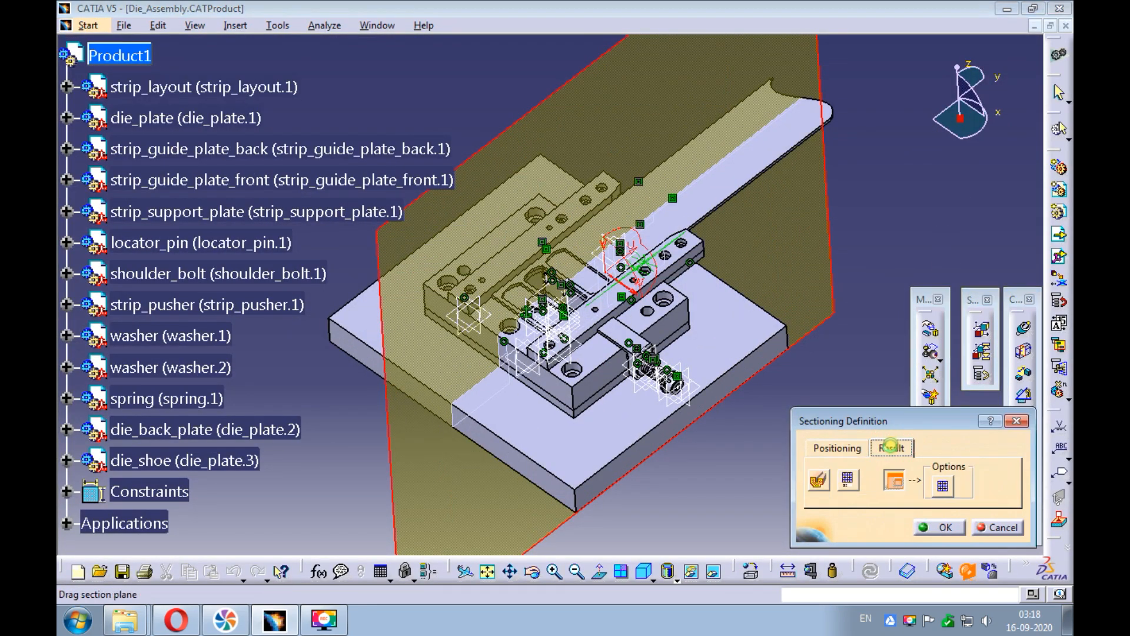
{"action": "left_click", "coordinate": [819, 480]}
{"action": "middle_click_drag", "start_coordinate": [585, 408], "coordinate": [513, 349]}
{"action": "middle_click_drag", "start_coordinate": [526, 254], "coordinate": [537, 210], "text": "ctrl"}
{"action": "middle_click_drag", "start_coordinate": [651, 244], "coordinate": [490, 294]}
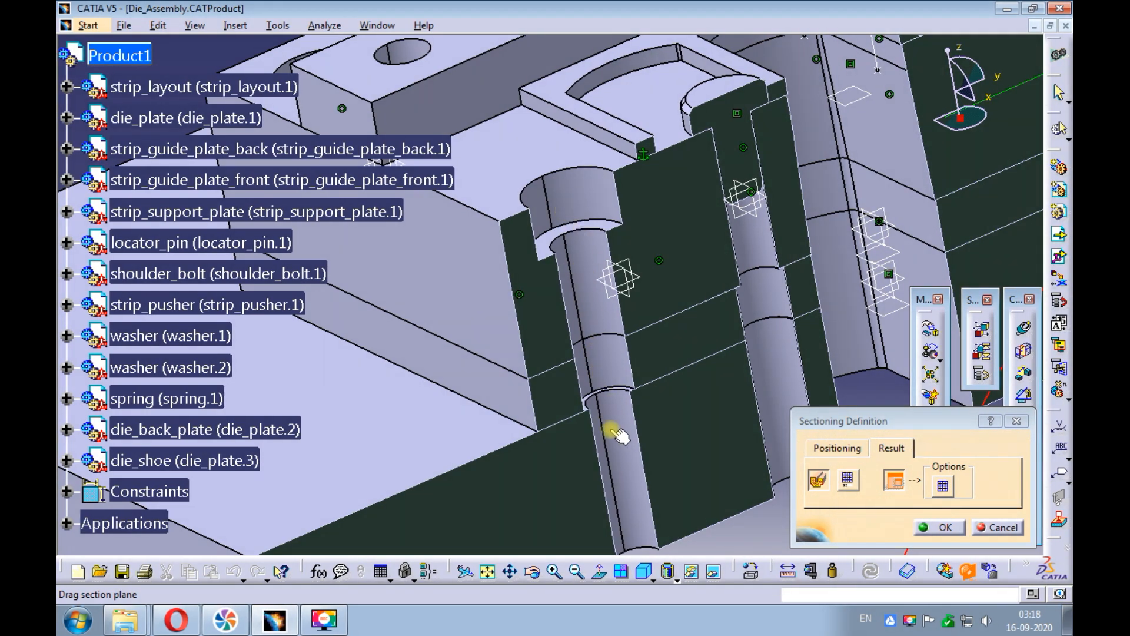
{"action": "middle_click_drag", "start_coordinate": [587, 369], "coordinate": [489, 412], "text": "ctrl"}
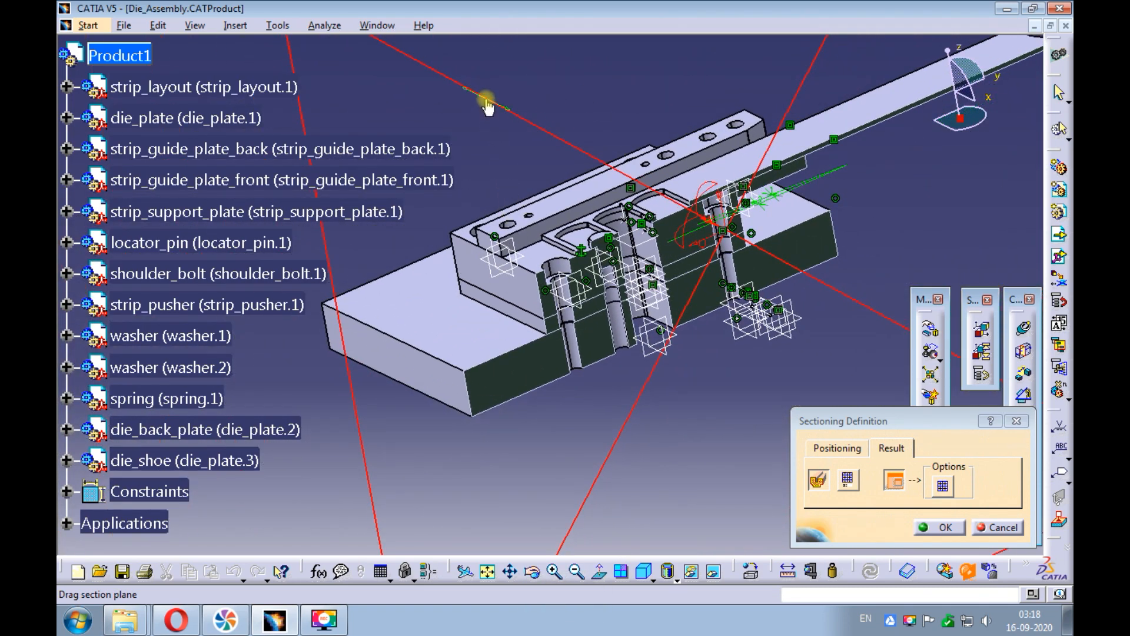
Shift the section plane through the remaining hole rows to examine their alignment with the die shoe, and cancel the sectioning
{"action": "left_click_drag", "start_coordinate": [487, 100], "coordinate": [516, 153]}
{"action": "middle_click_drag", "start_coordinate": [605, 275], "coordinate": [611, 162], "text": "ctrl"}
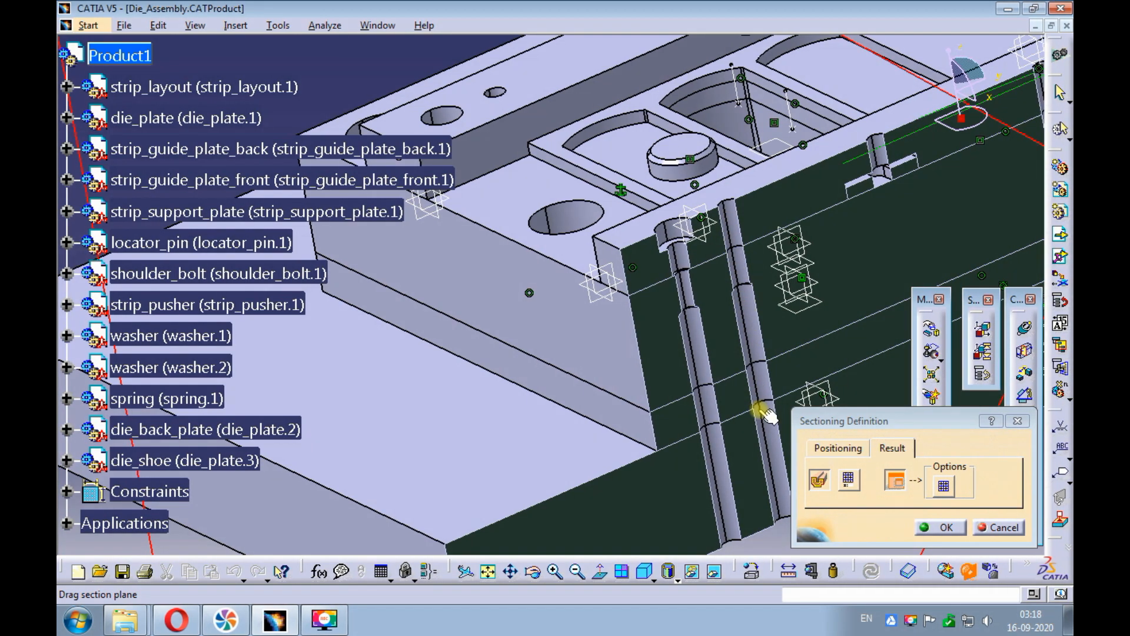
{"action": "middle_click_drag", "start_coordinate": [642, 207], "coordinate": [583, 312], "text": "ctrl"}
{"action": "left_click_drag", "start_coordinate": [517, 131], "coordinate": [531, 149]}
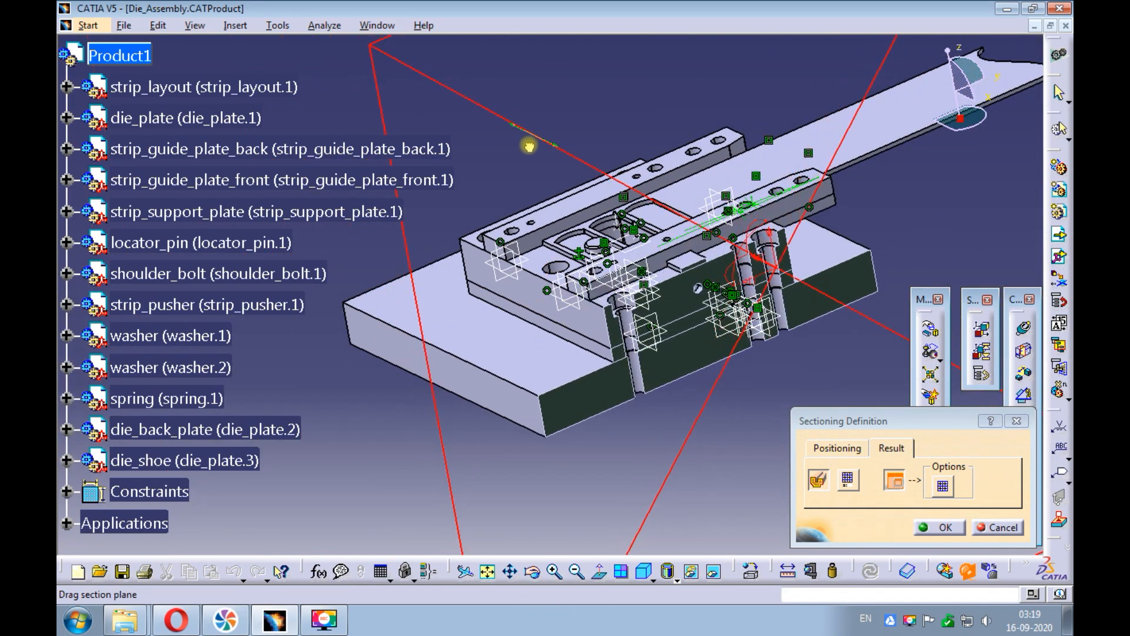
{"action": "middle_click_drag", "start_coordinate": [615, 312], "coordinate": [637, 224], "text": "ctrl"}
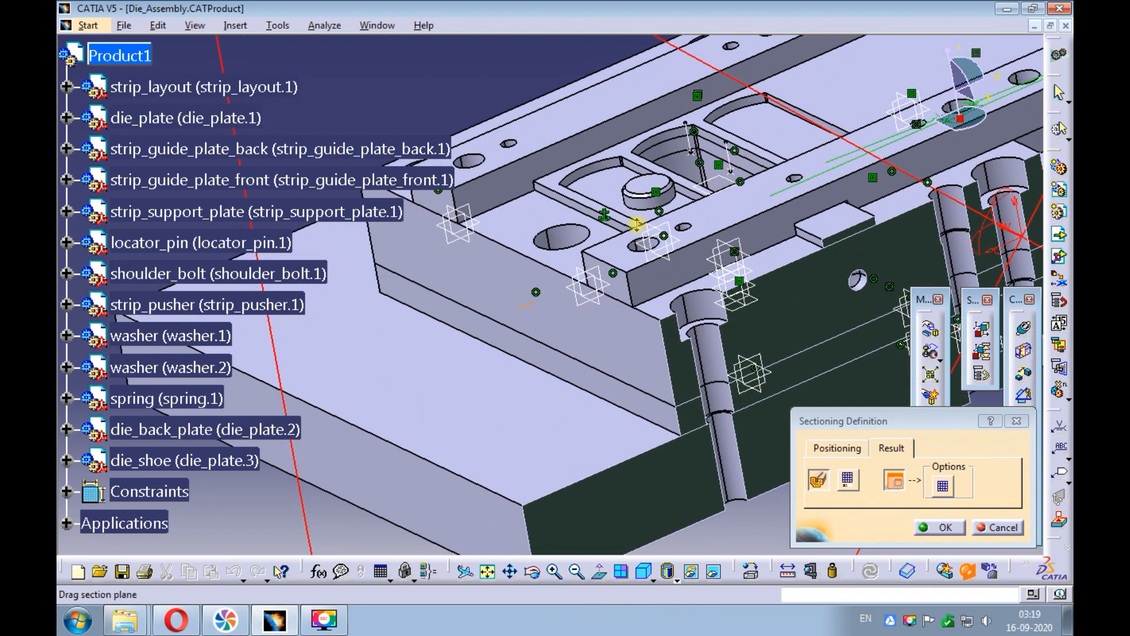
{"action": "middle_click_drag", "start_coordinate": [637, 225], "coordinate": [618, 307], "text": "ctrl"}
{"action": "left_click", "coordinate": [992, 523]}
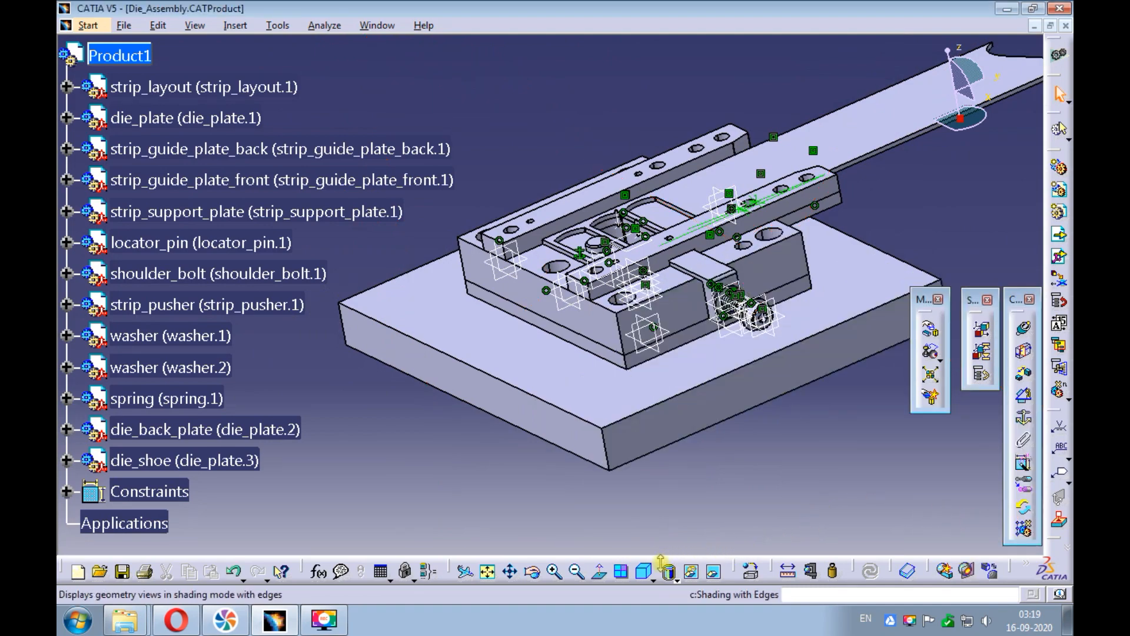
Show the whole assembly in isometric view and save the die assembly
{"action": "left_click", "coordinate": [645, 572]}
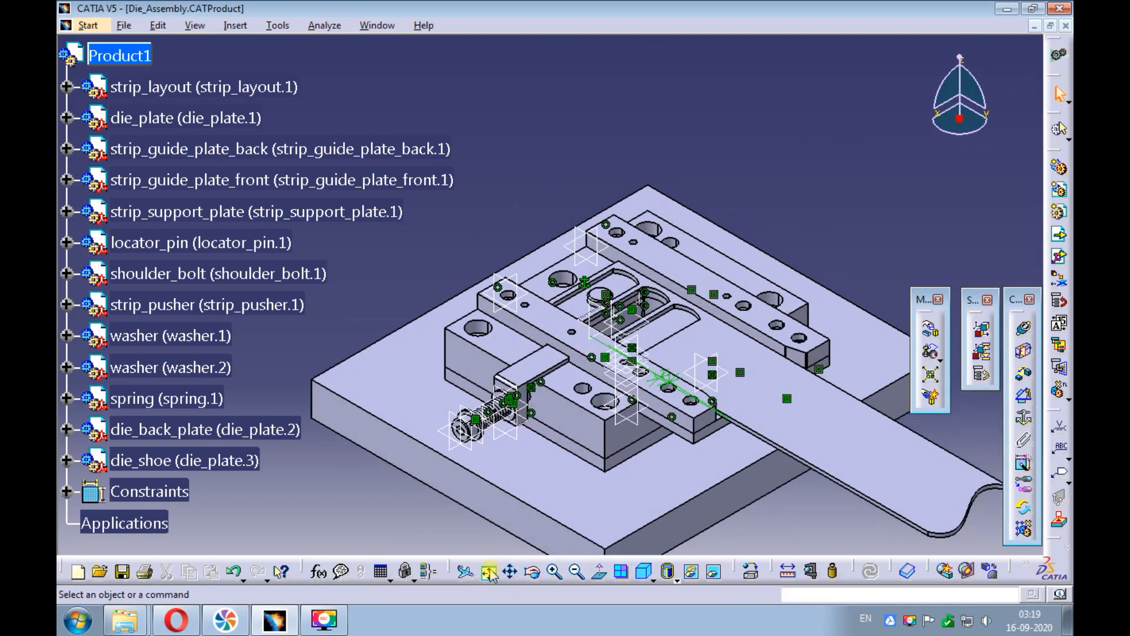
{"action": "left_click", "coordinate": [489, 571]}
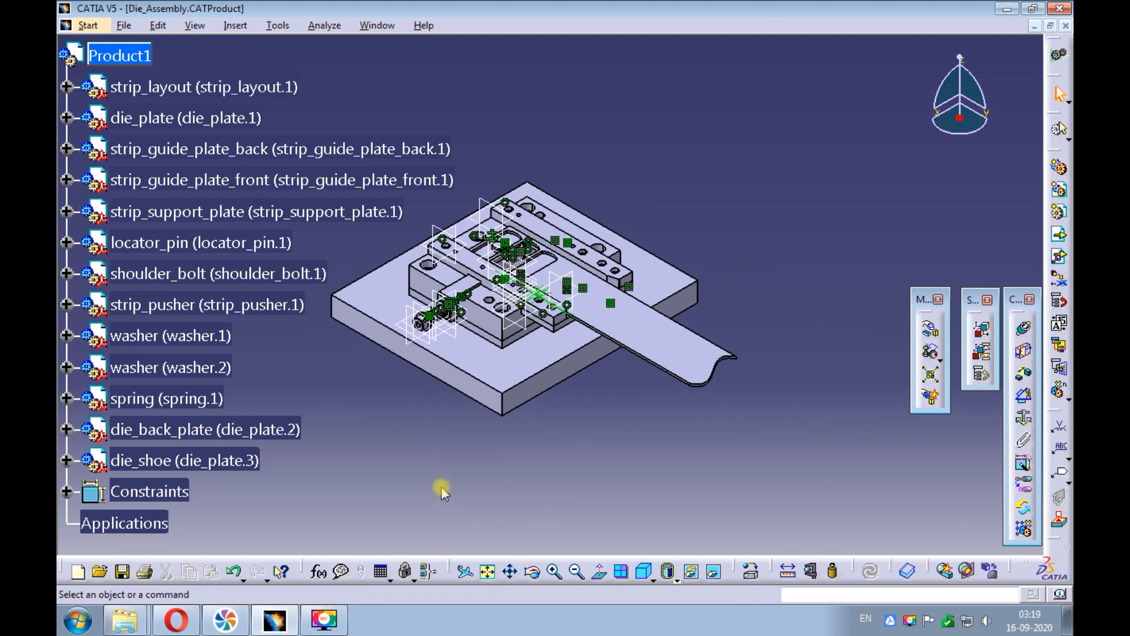
{"action": "key", "text": "ctrl+s"}
{"action": "left_click", "coordinate": [570, 355]}
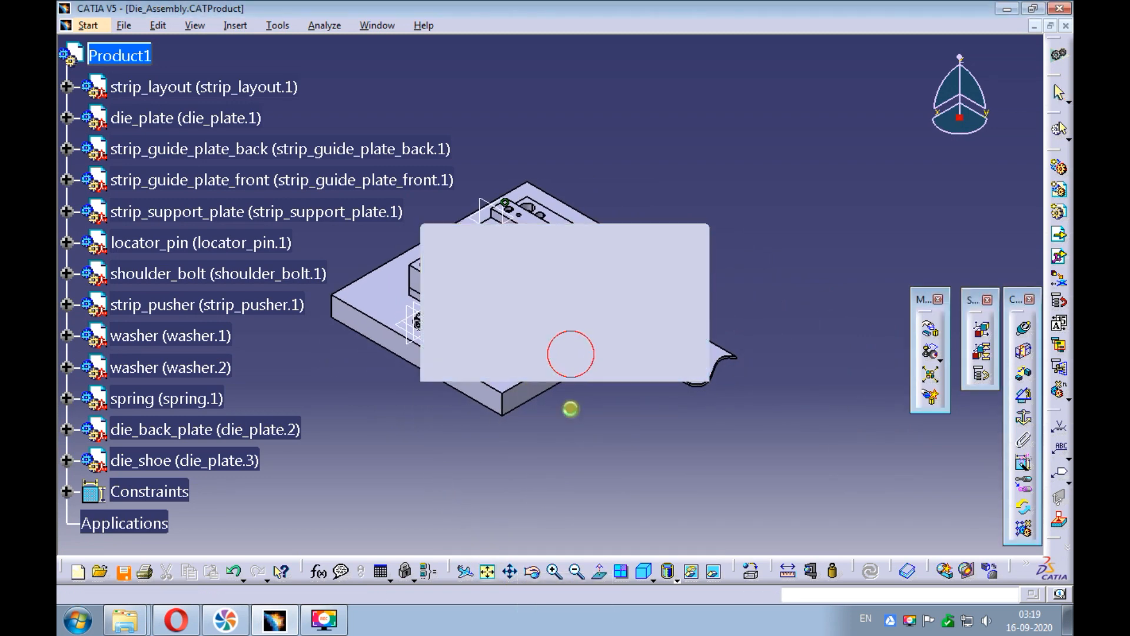